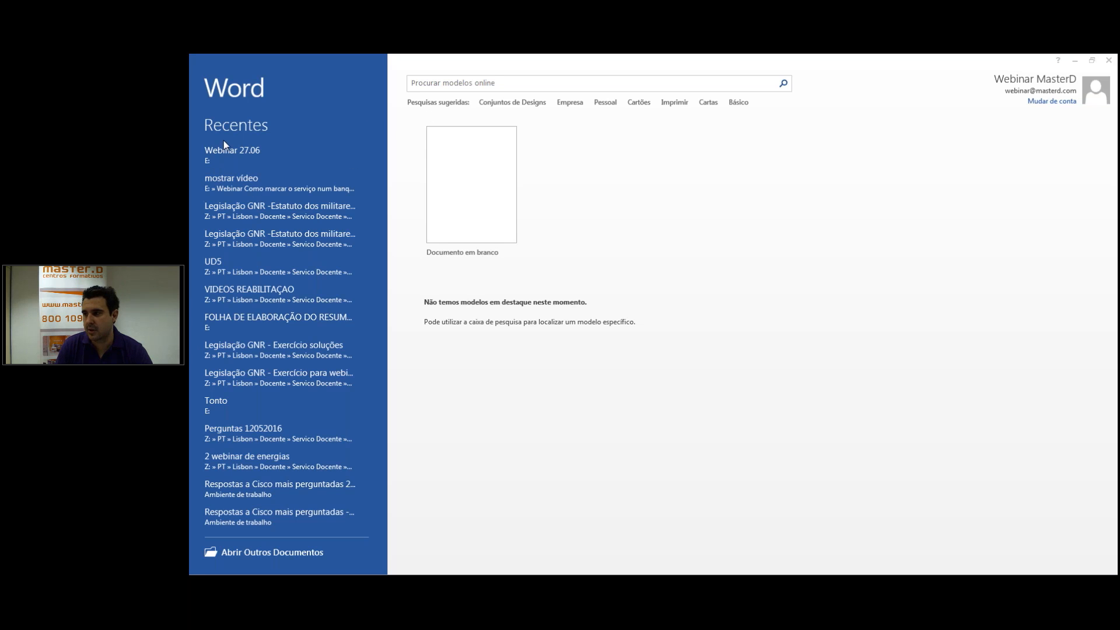
# Step: Create a blank document and write "Escrever" on its first line
pyautogui.click(459, 220)
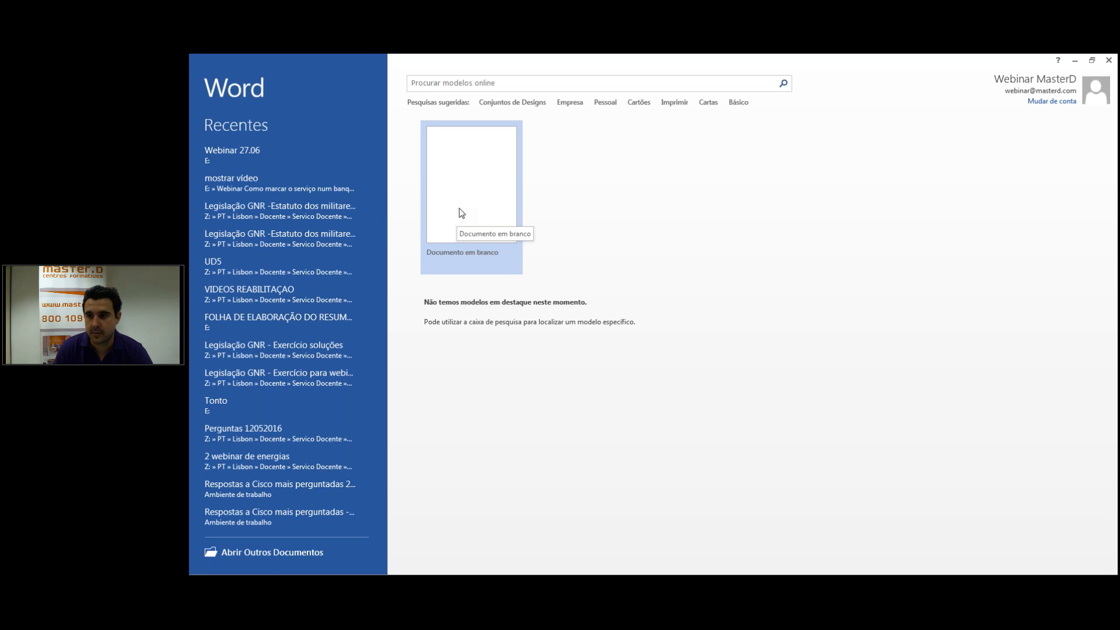
pyautogui.click(461, 213)
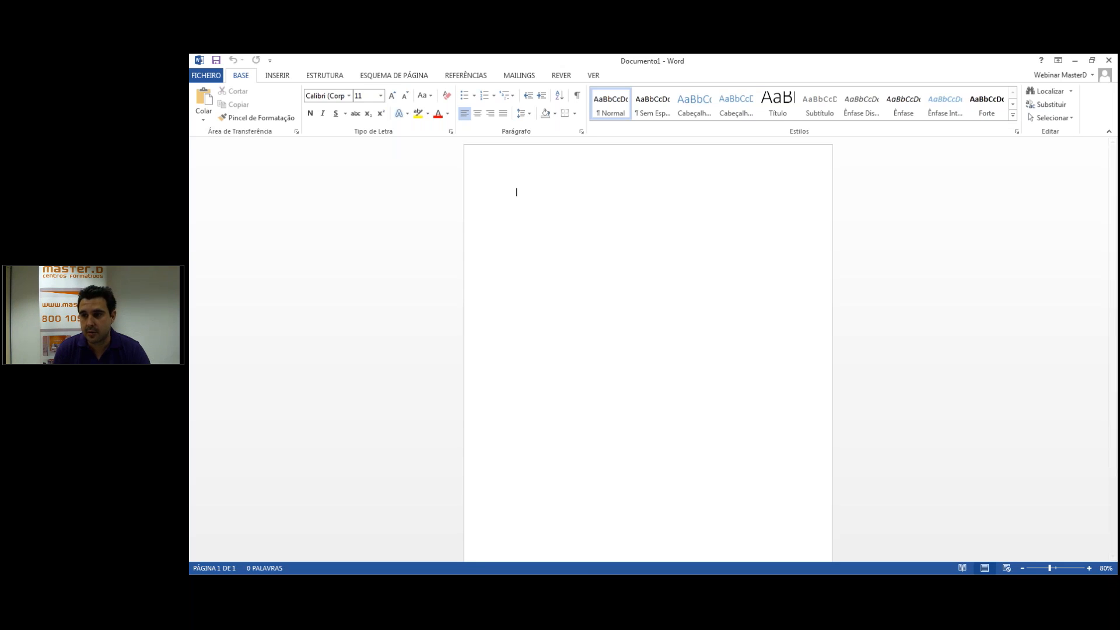
pyautogui.write('E')
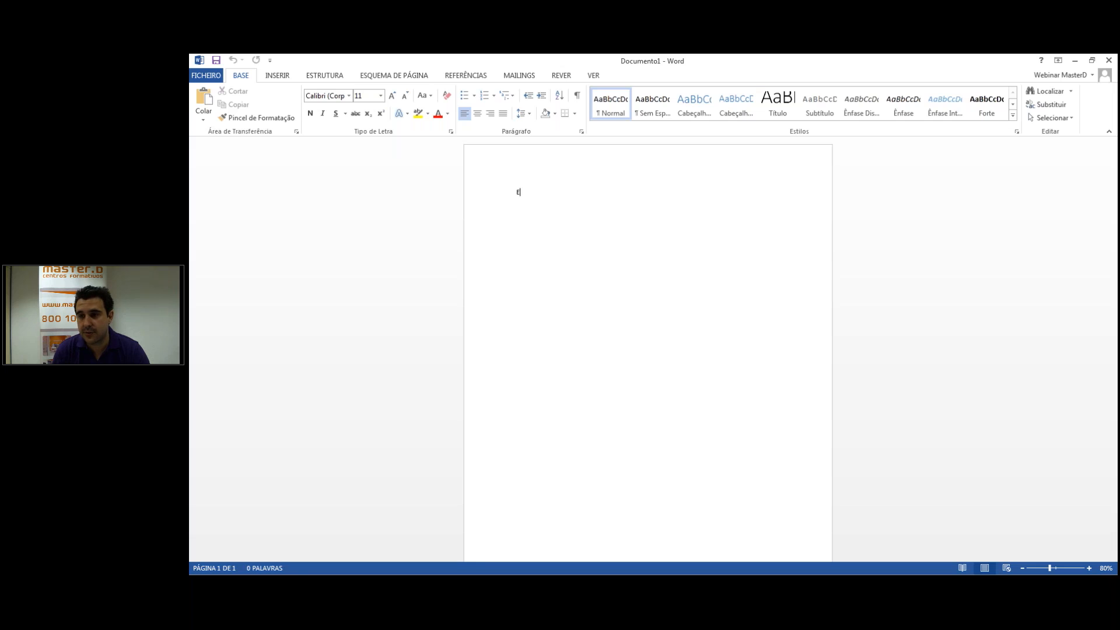
pyautogui.write('screver')
pyautogui.click(206, 75)
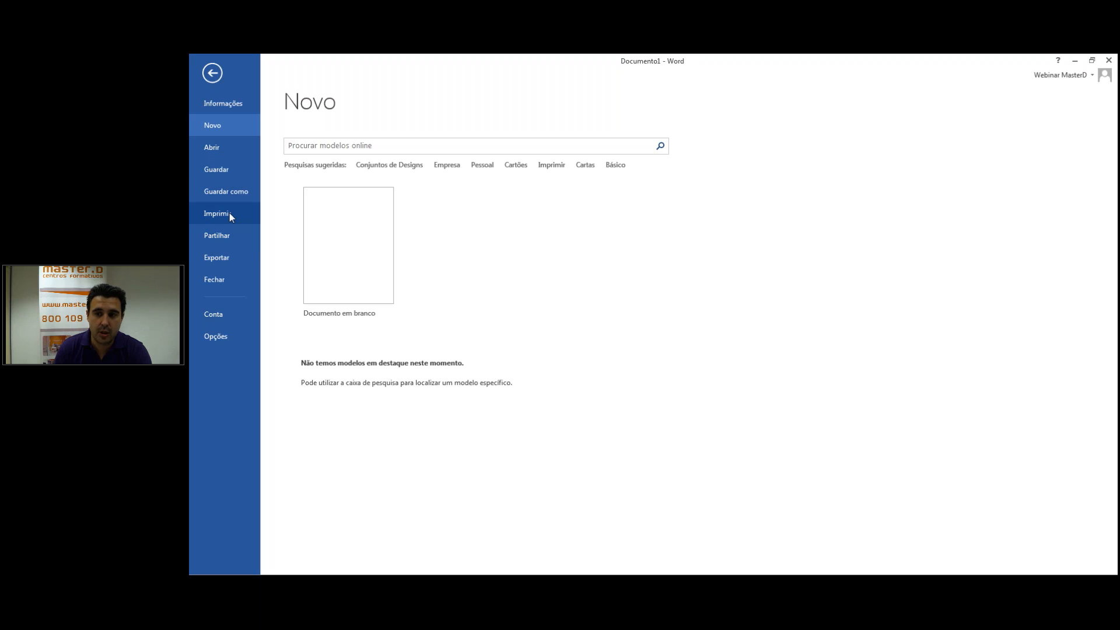
pyautogui.click(209, 76)
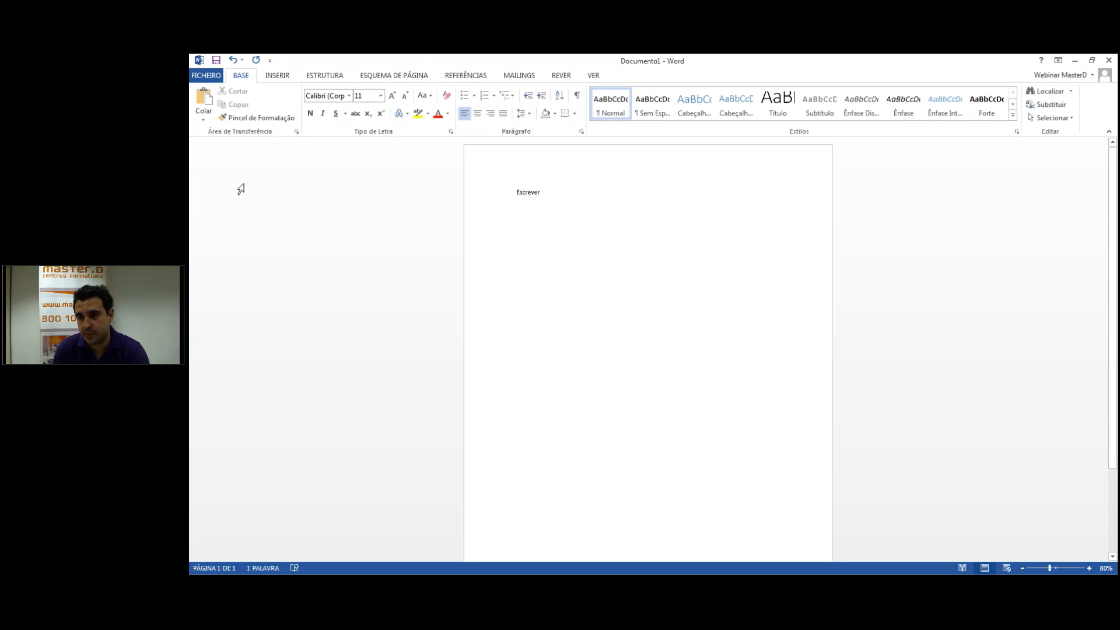
pyautogui.click(206, 75)
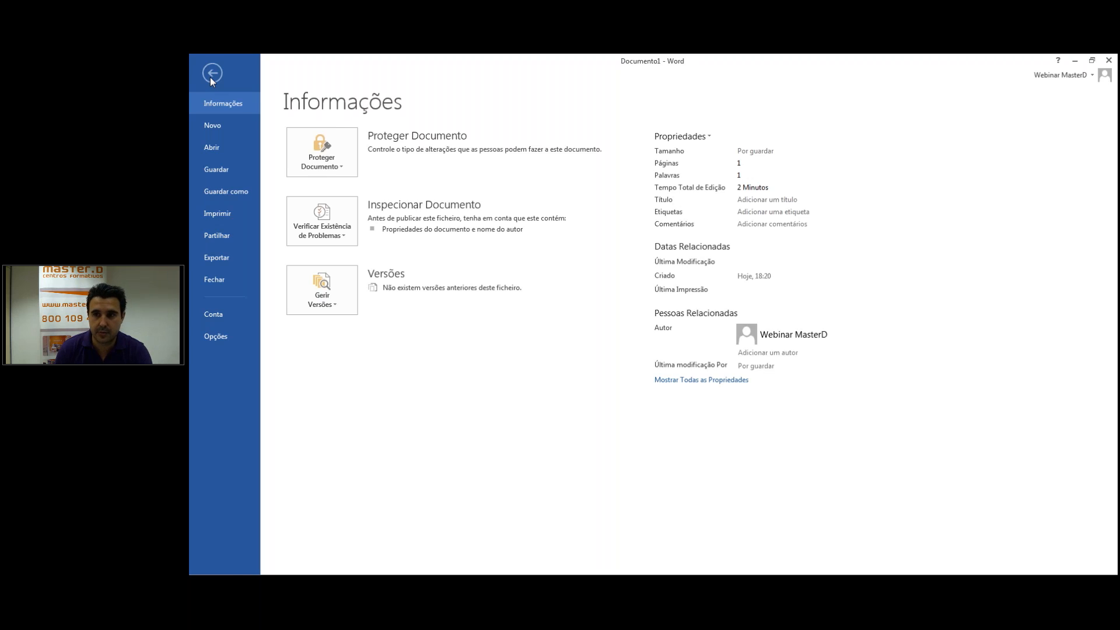
pyautogui.click(211, 75)
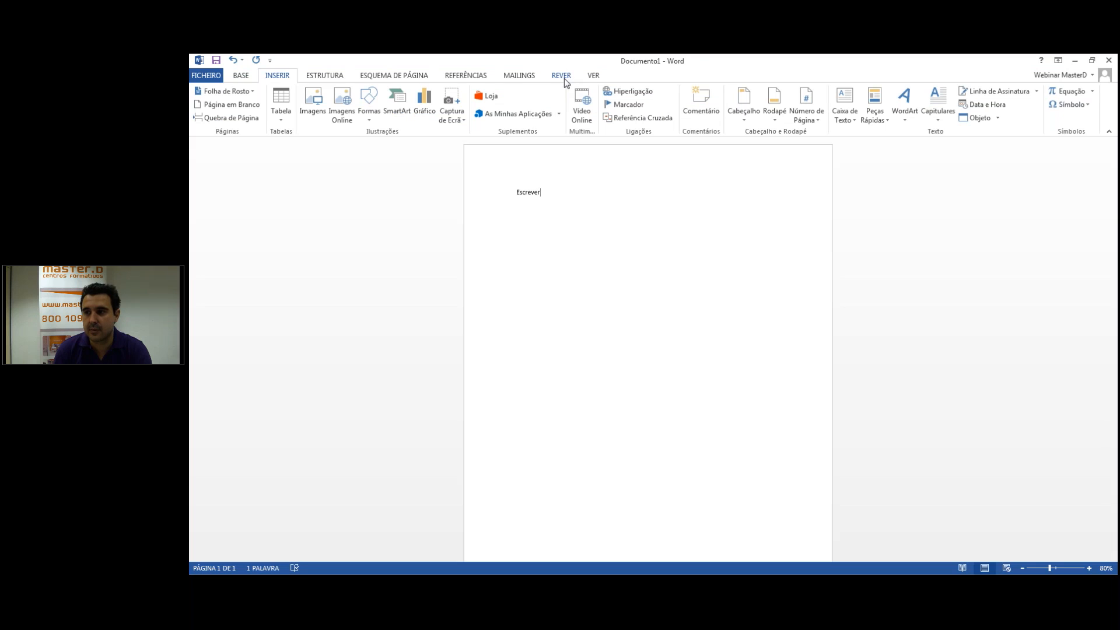
pyautogui.click(230, 76)
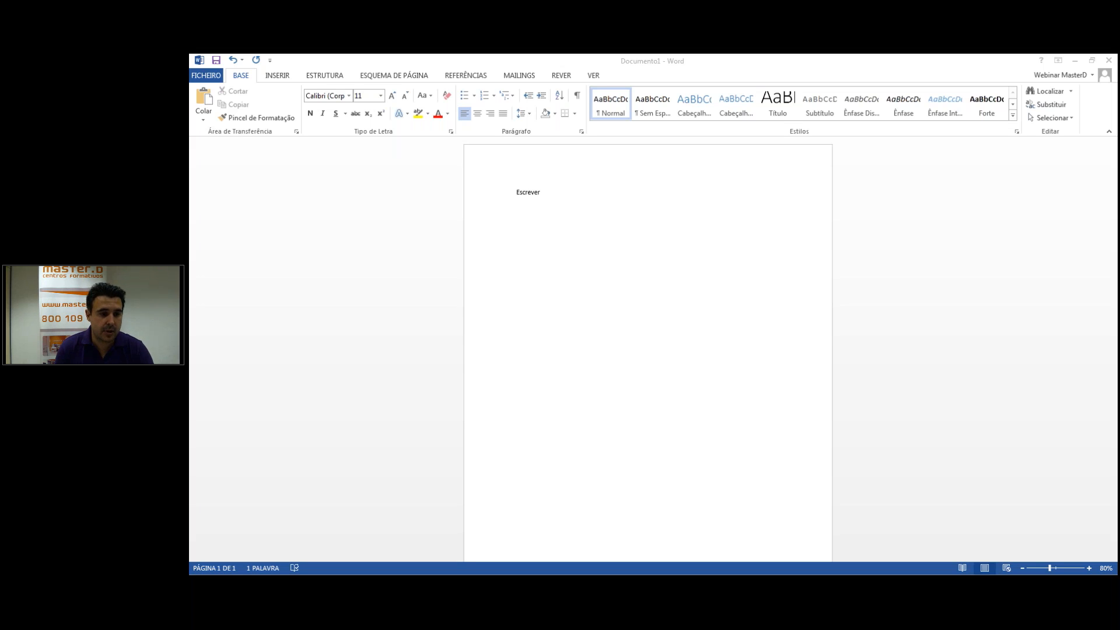
# Step: Add the word "texto" after "Escrever" and close the Bibliotecas window that covers the document
pyautogui.click(541, 192)
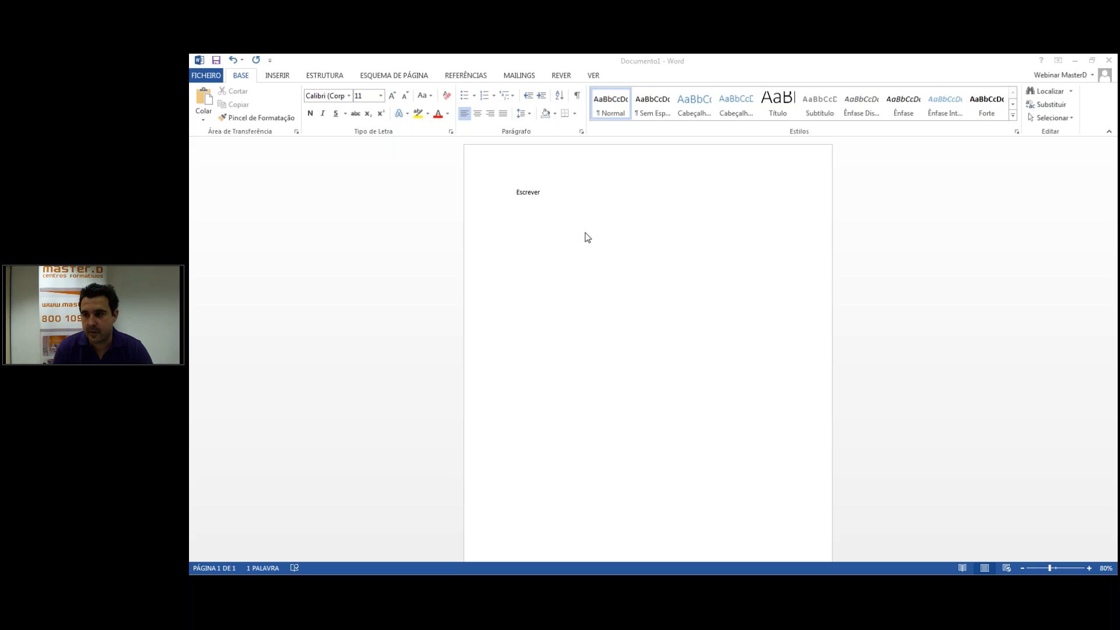
pyautogui.click(516, 218)
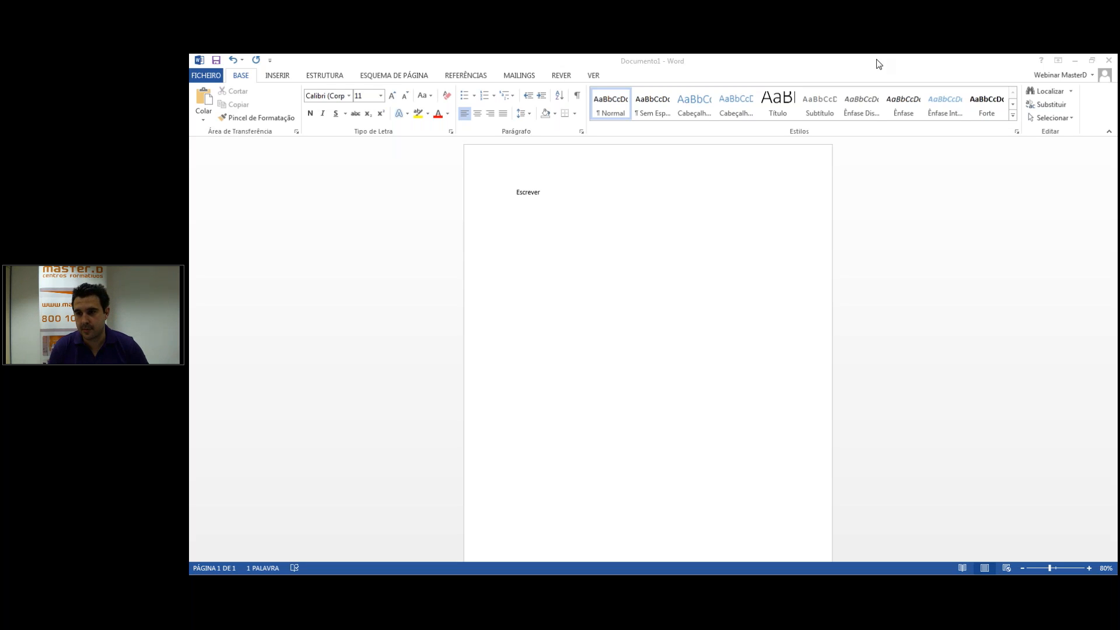
pyautogui.click(538, 194)
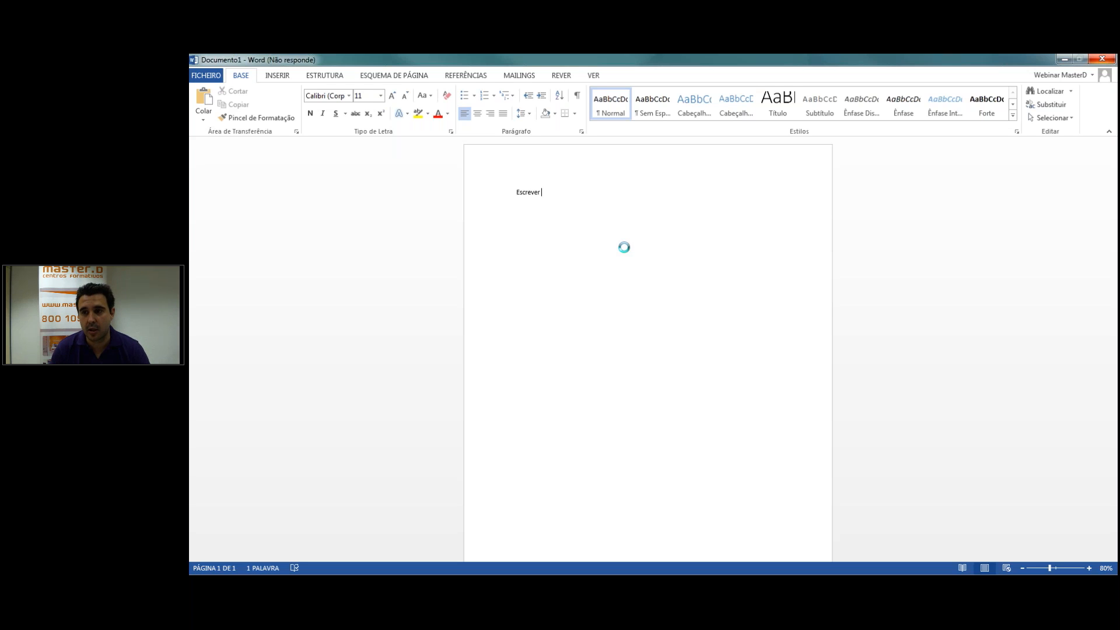
pyautogui.write('texto')
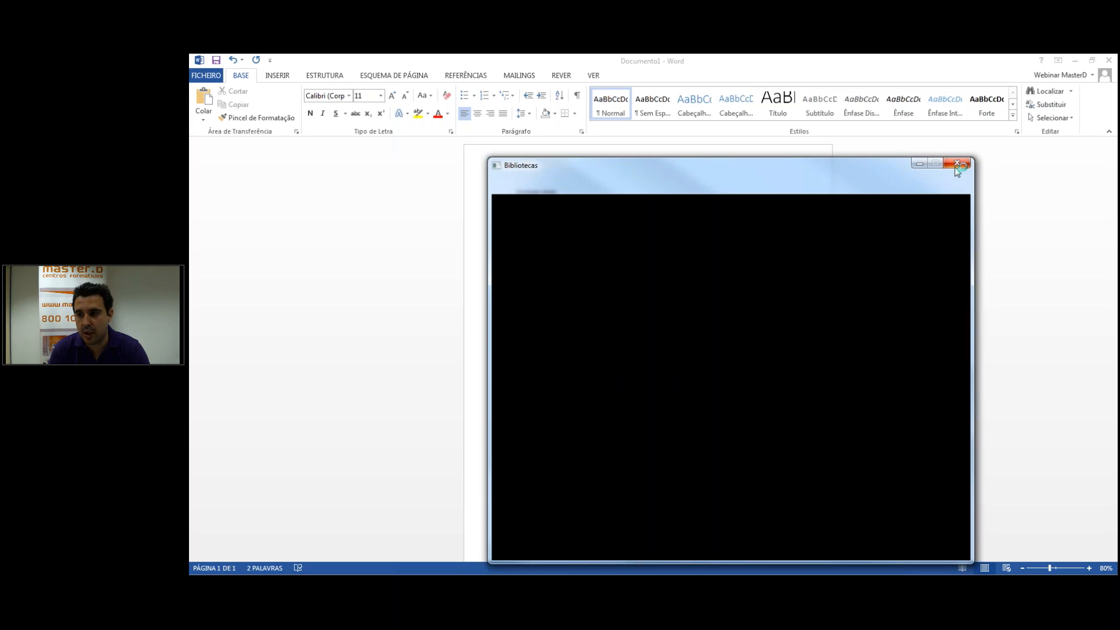
pyautogui.click(956, 166)
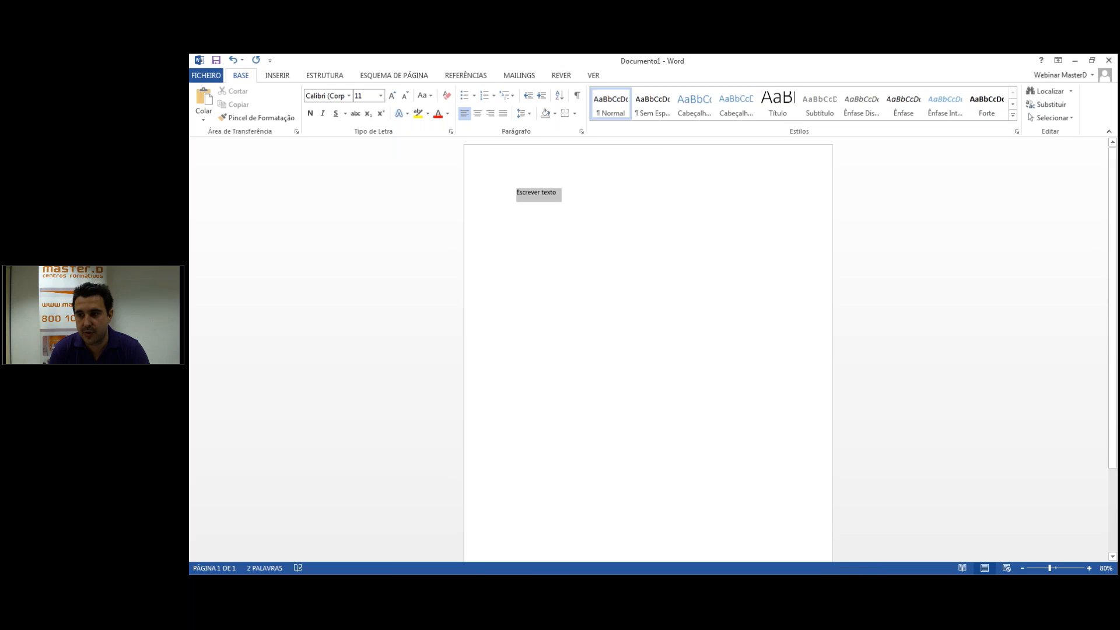
# Step: Set the font size of the whole "Escrever texto" line to 48
pyautogui.click(564, 203)
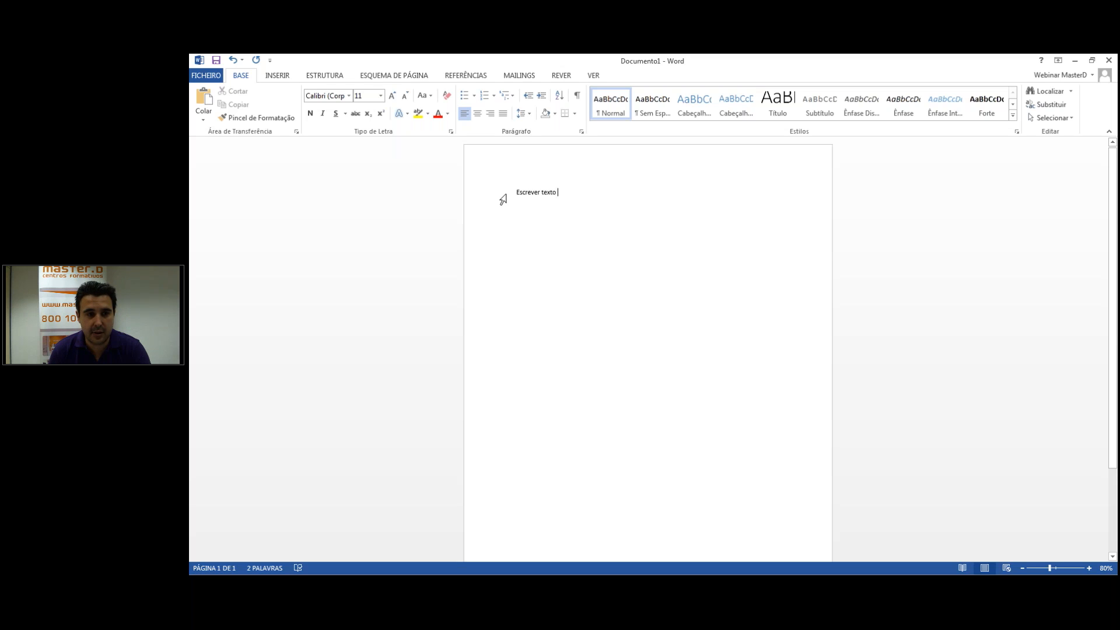
pyautogui.click(502, 199)
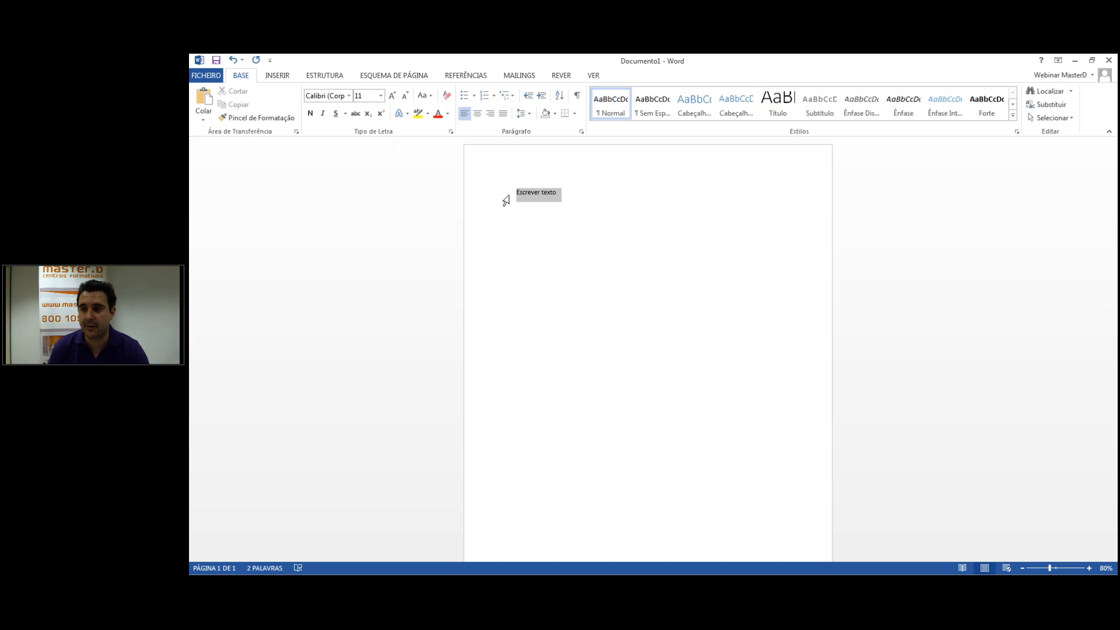
pyautogui.click(488, 200)
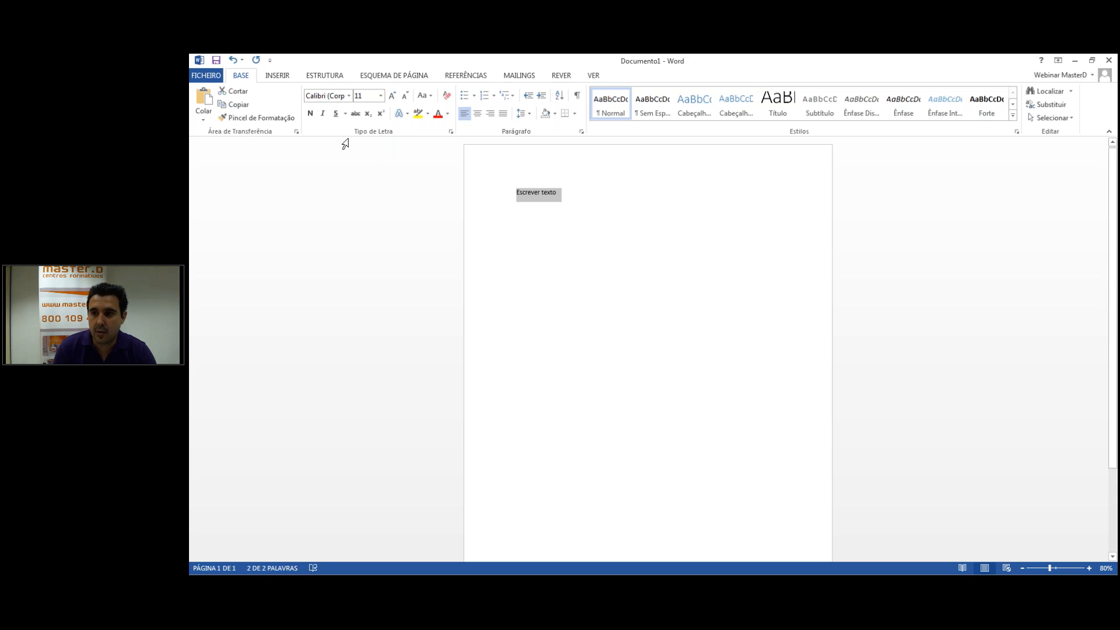
pyautogui.click(381, 96)
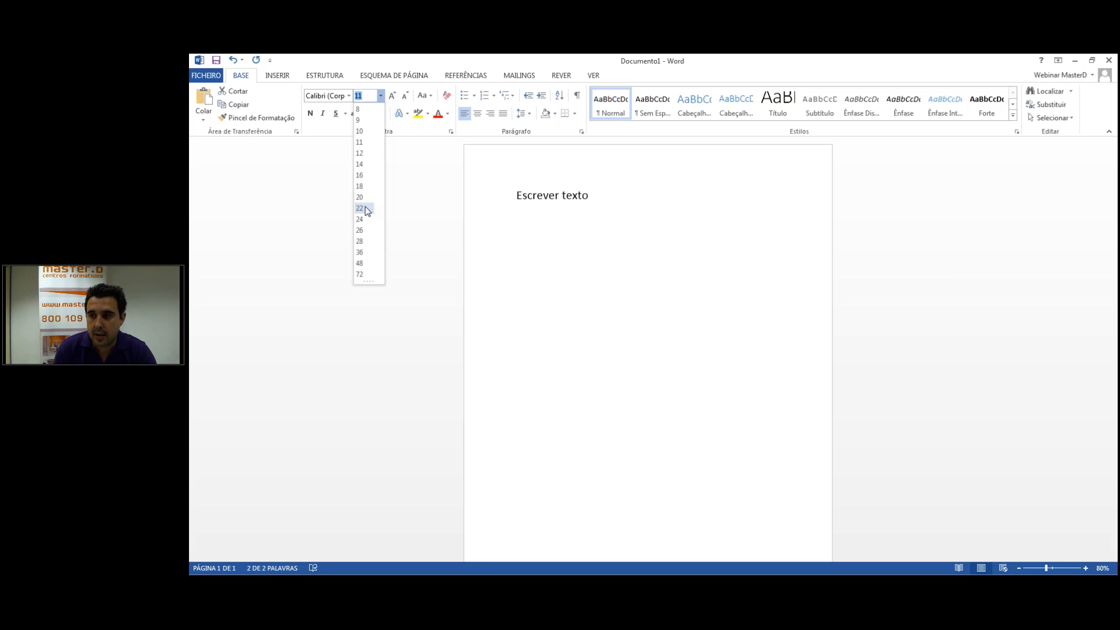
pyautogui.click(364, 263)
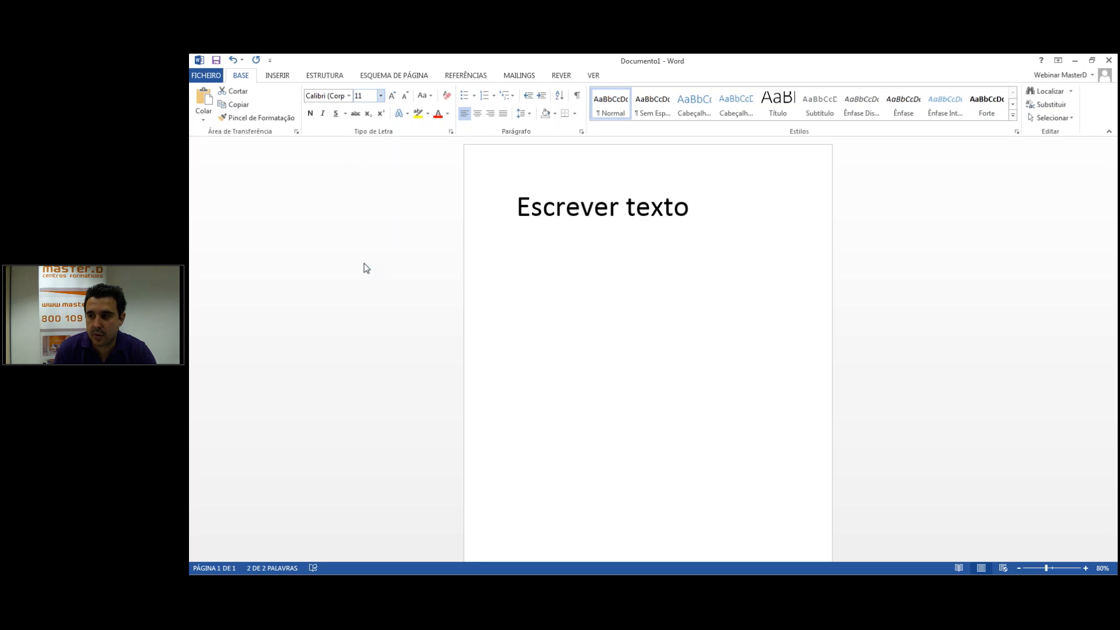
pyautogui.click(686, 218)
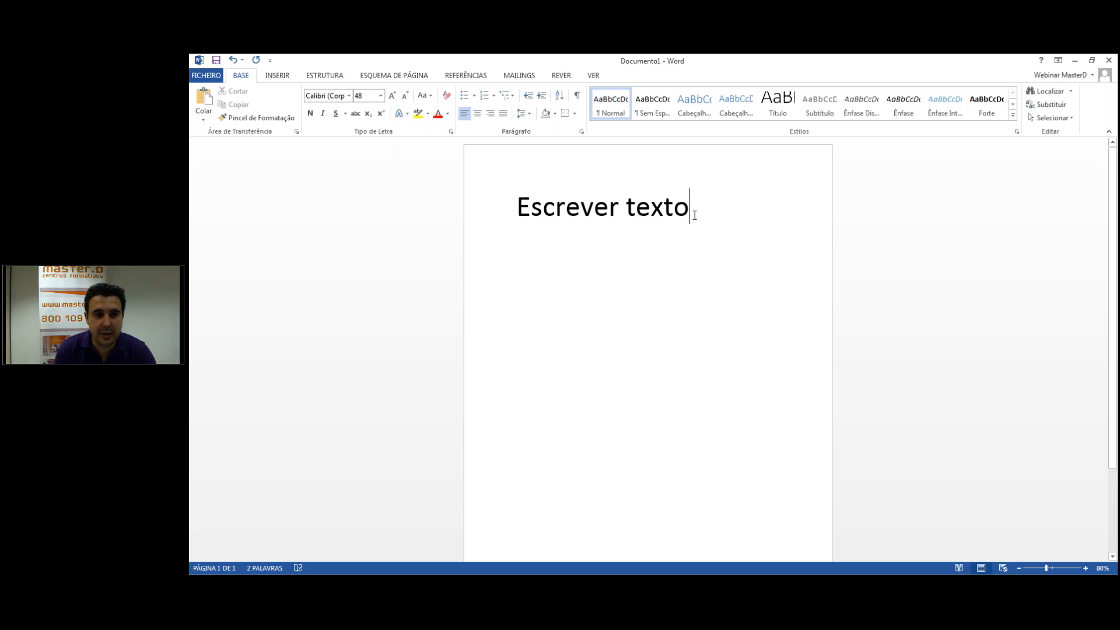
# Step: Change the typeface of the "Escrever texto" line to Courier New
pyautogui.moveTo(694, 216); pyautogui.dragTo(550, 220)
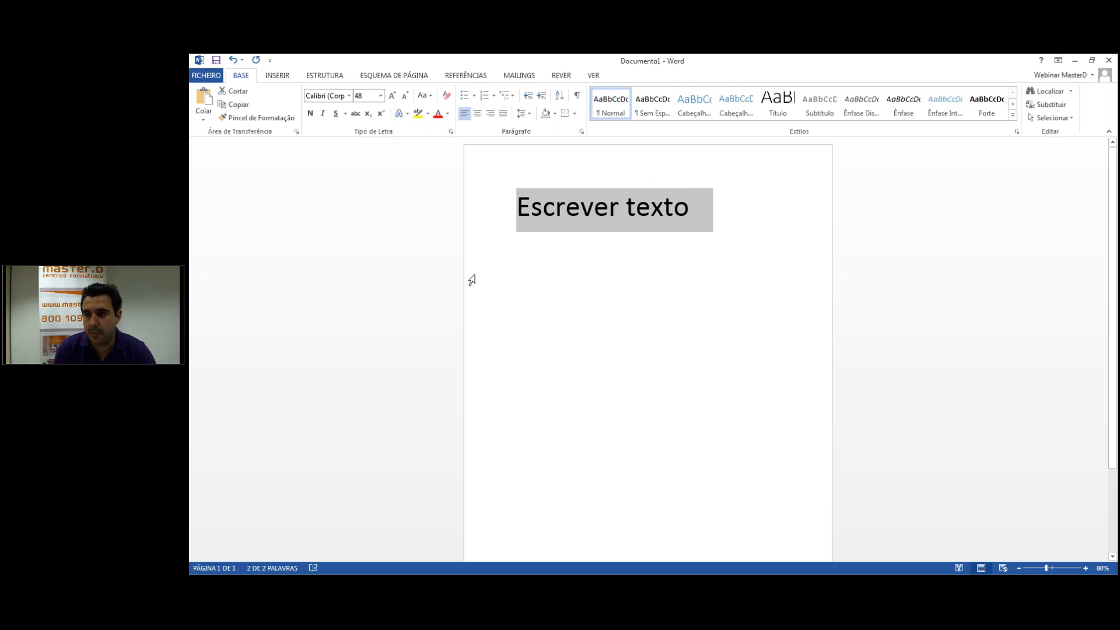
pyautogui.click(349, 96)
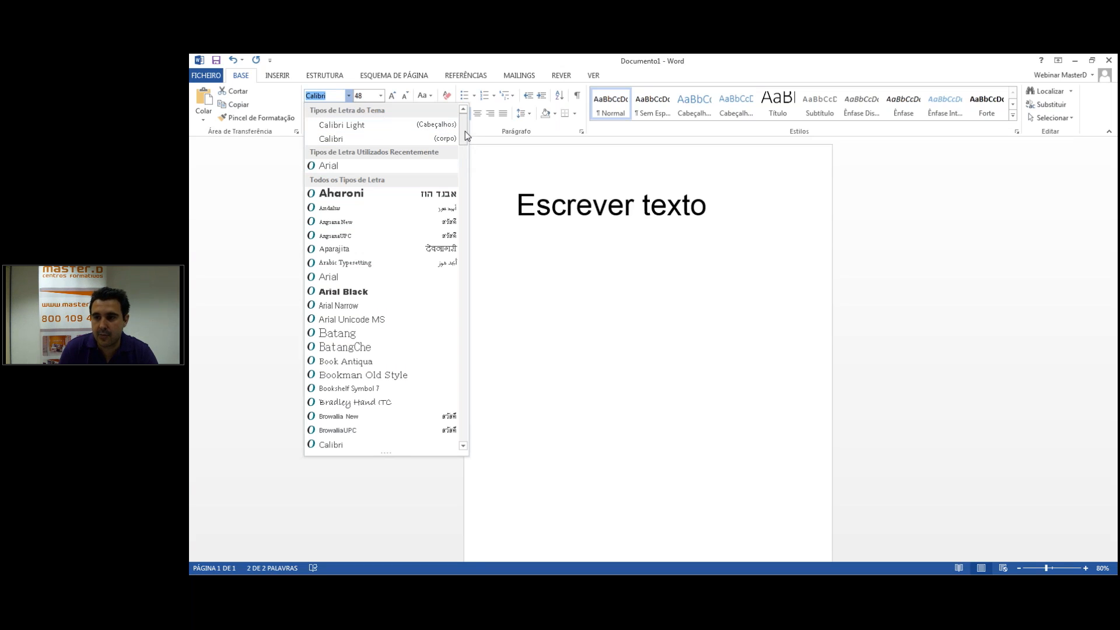
pyautogui.scroll(-3, 465, 153)
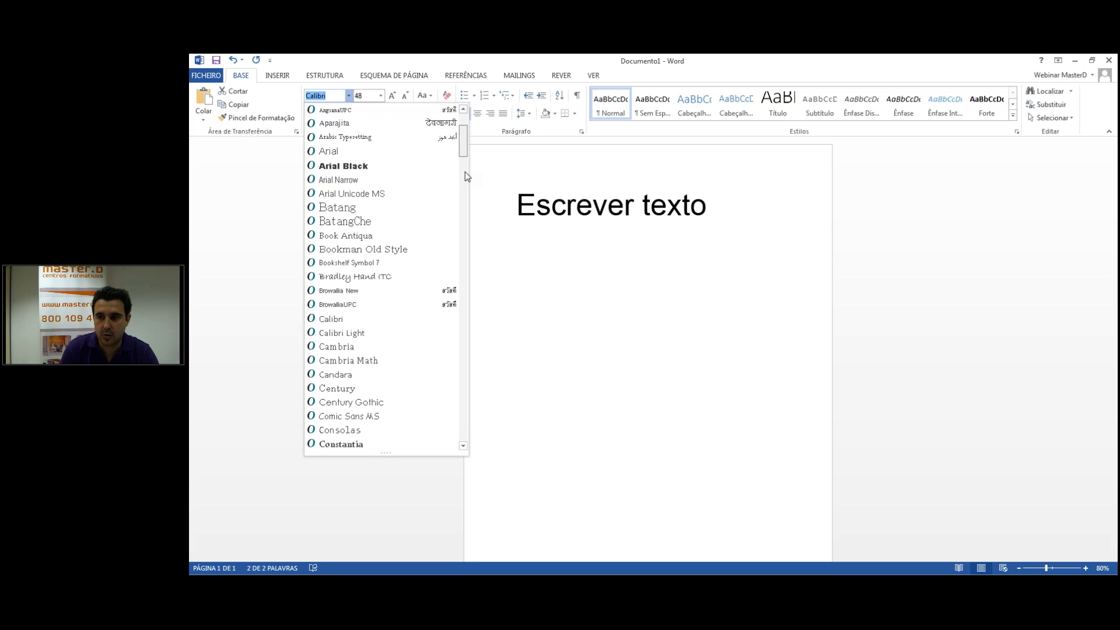
pyautogui.scroll(-3, 465, 194)
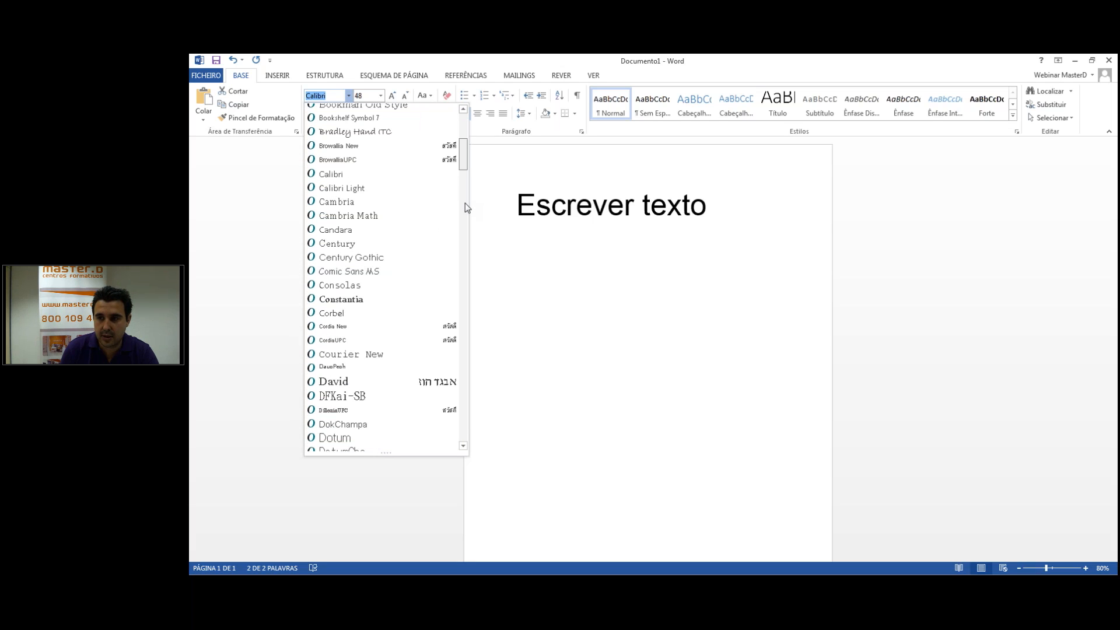
pyautogui.click(465, 199)
pyautogui.moveTo(465, 192); pyautogui.dragTo(467, 170)
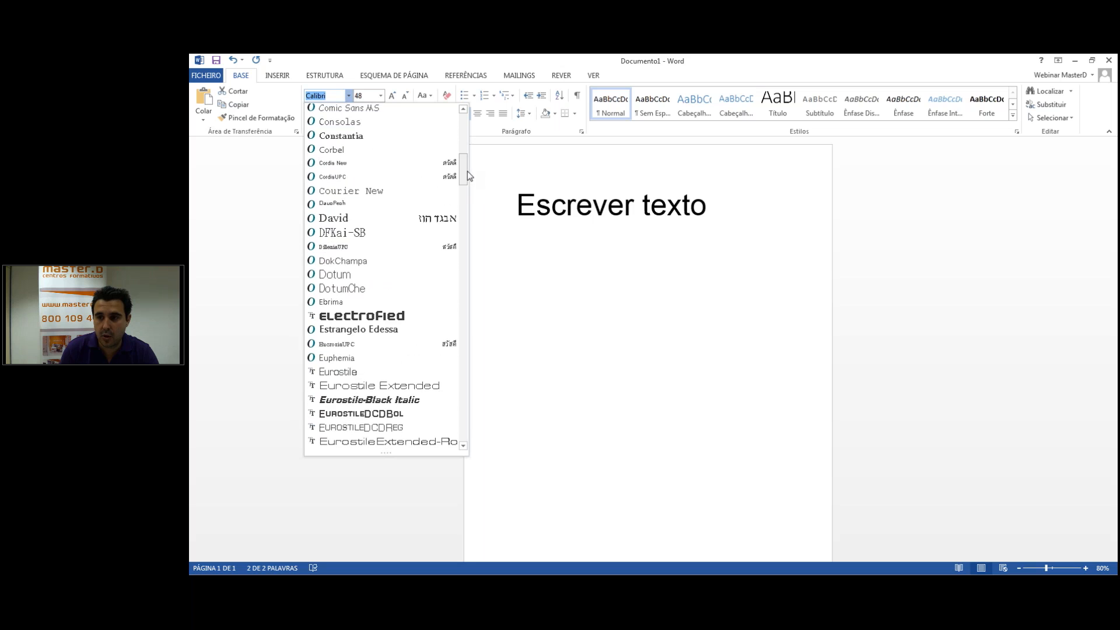
pyautogui.click(431, 193)
pyautogui.click(575, 243)
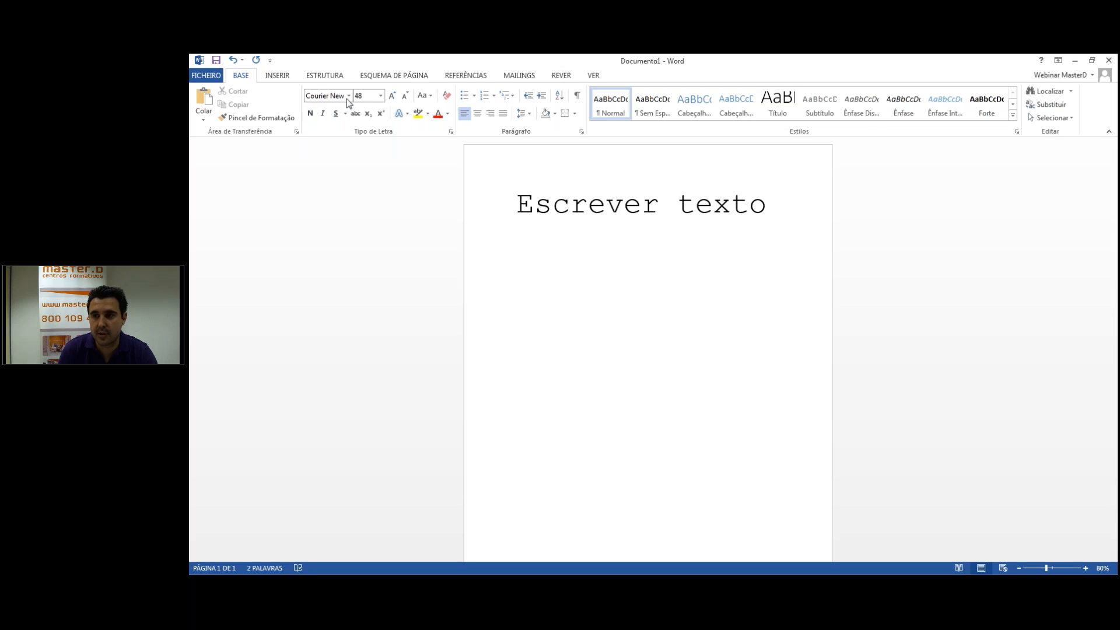
# Step: Make the whole "Escrever texto" line bold
pyautogui.click(381, 114)
pyautogui.moveTo(780, 210); pyautogui.dragTo(470, 199)
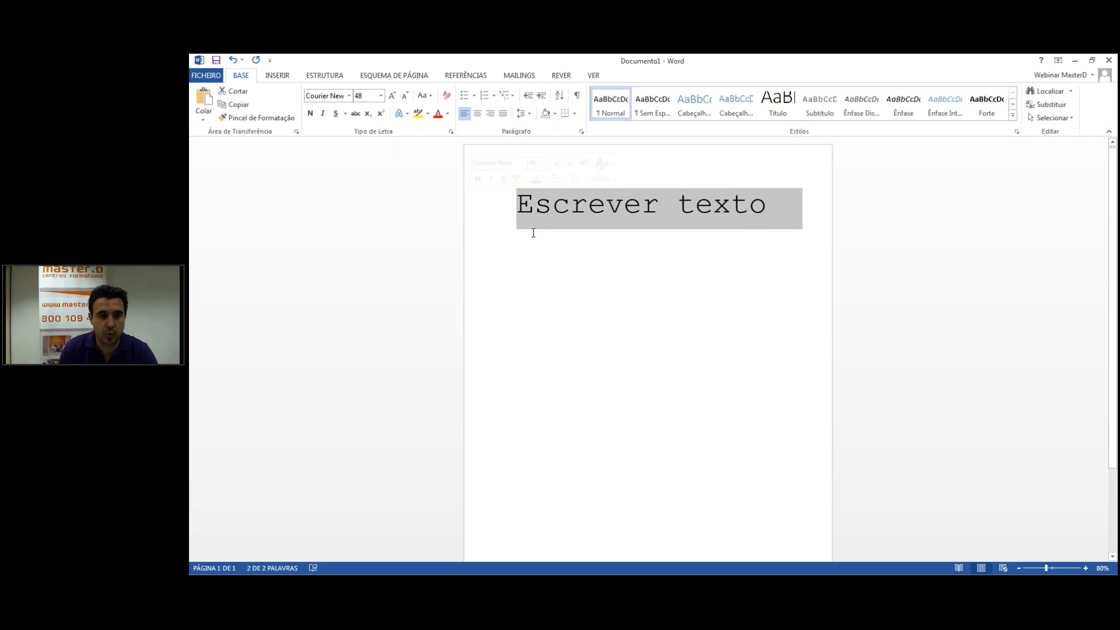
pyautogui.click(311, 119)
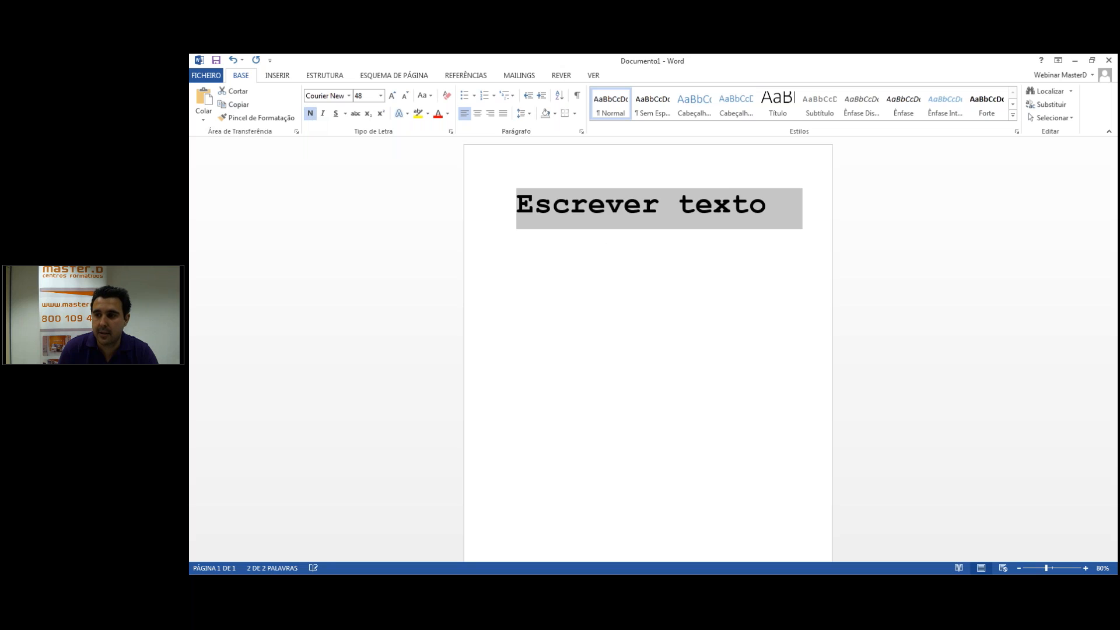
pyautogui.click(607, 240)
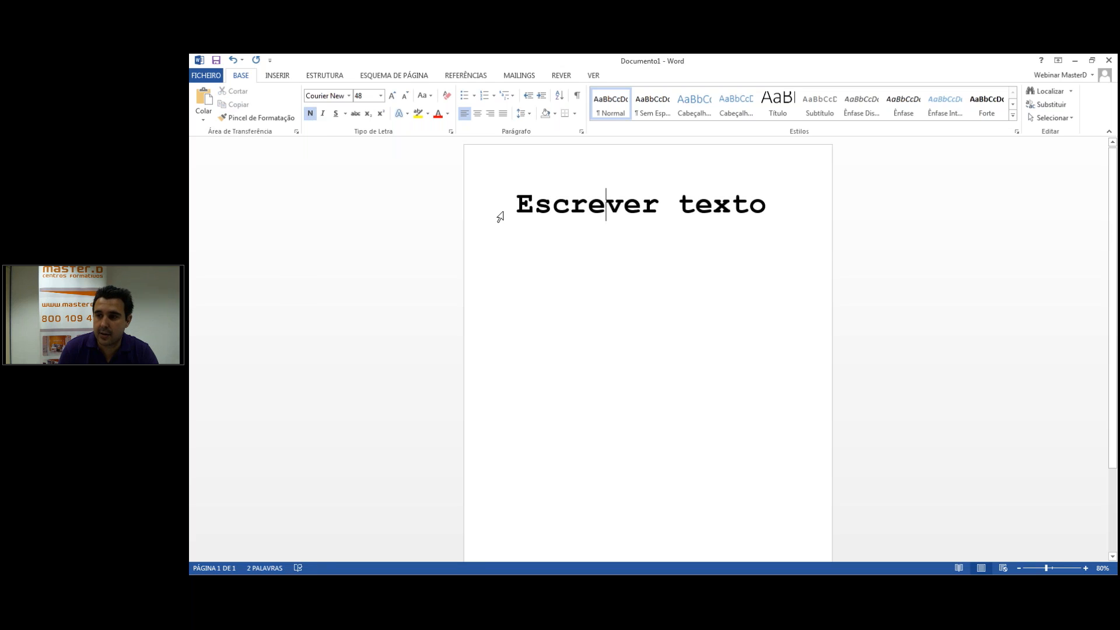
pyautogui.click(500, 217)
pyautogui.click(551, 204)
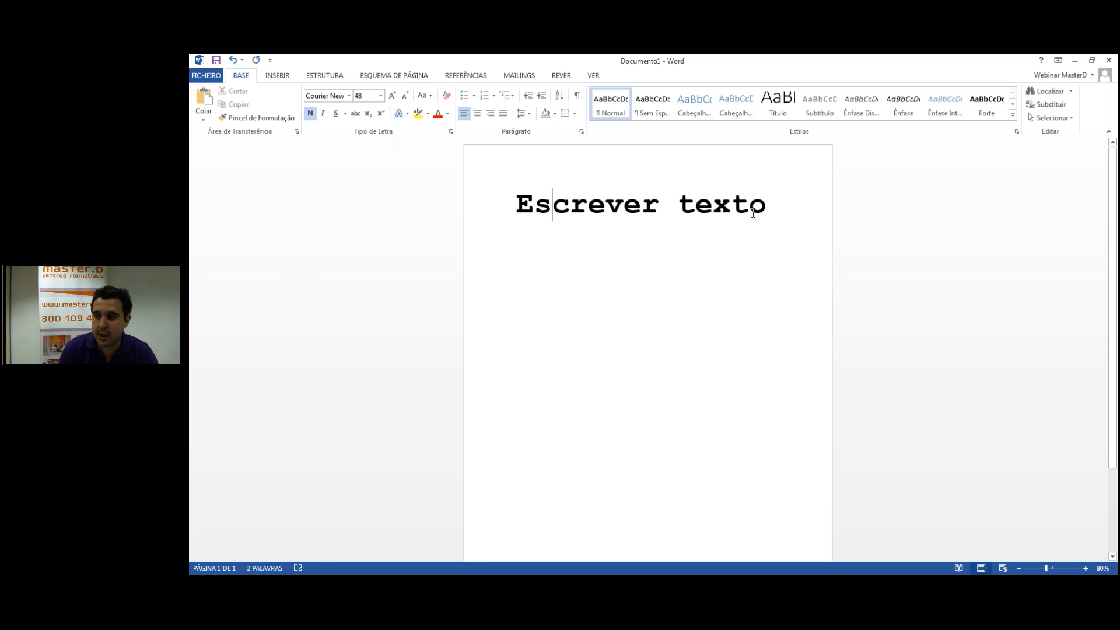
# Step: Remove the bold from the "Escrever texto" line and set it in italics instead
pyautogui.click(482, 214)
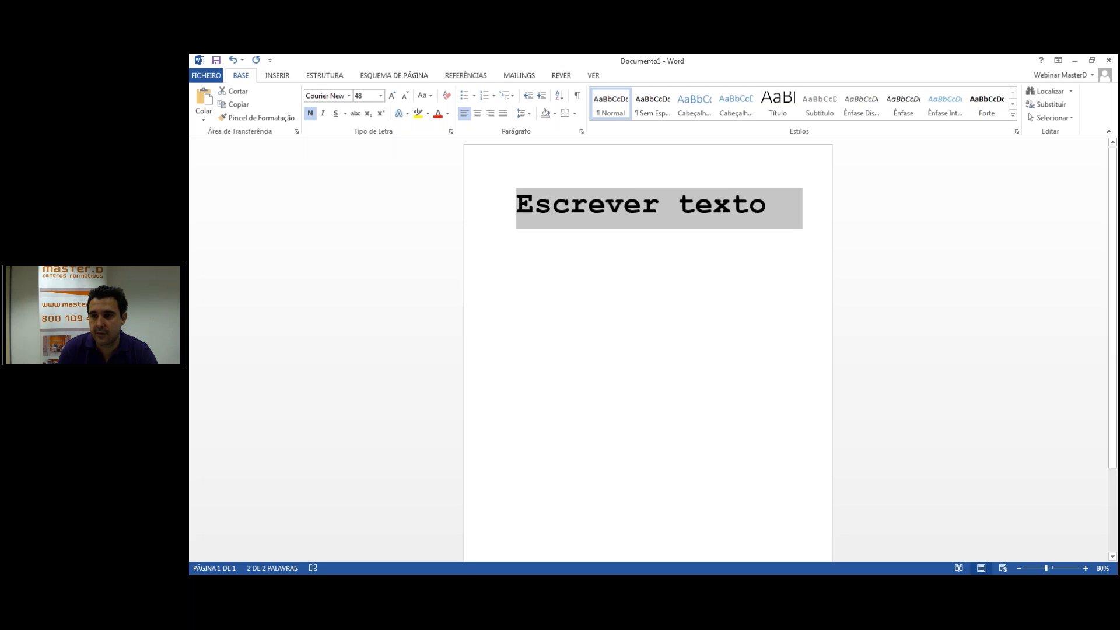
pyautogui.click(311, 114)
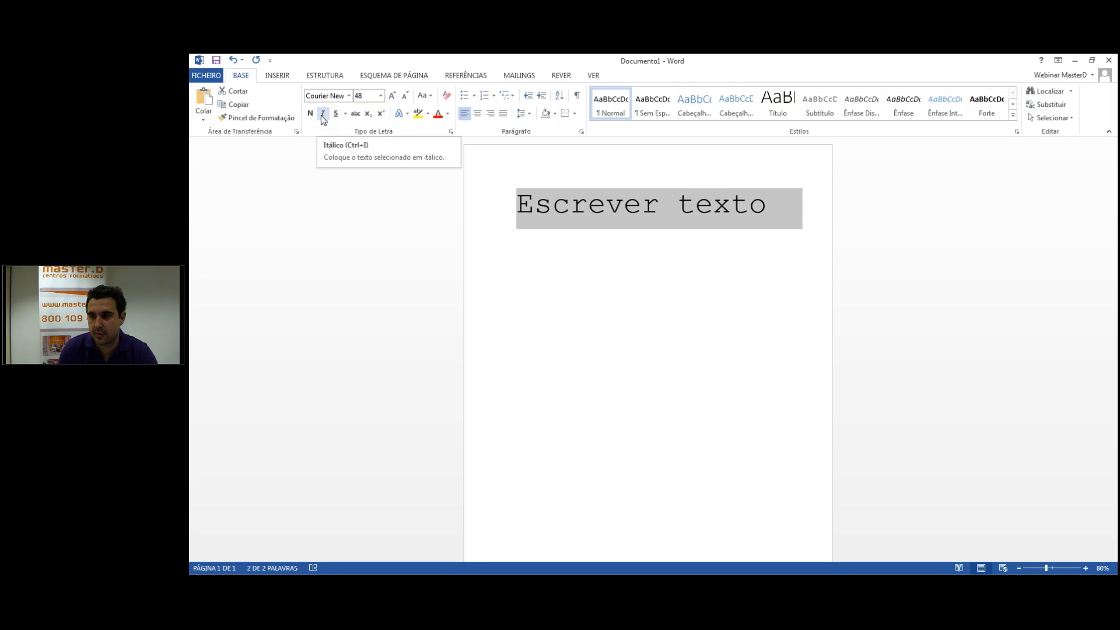
pyautogui.click(322, 114)
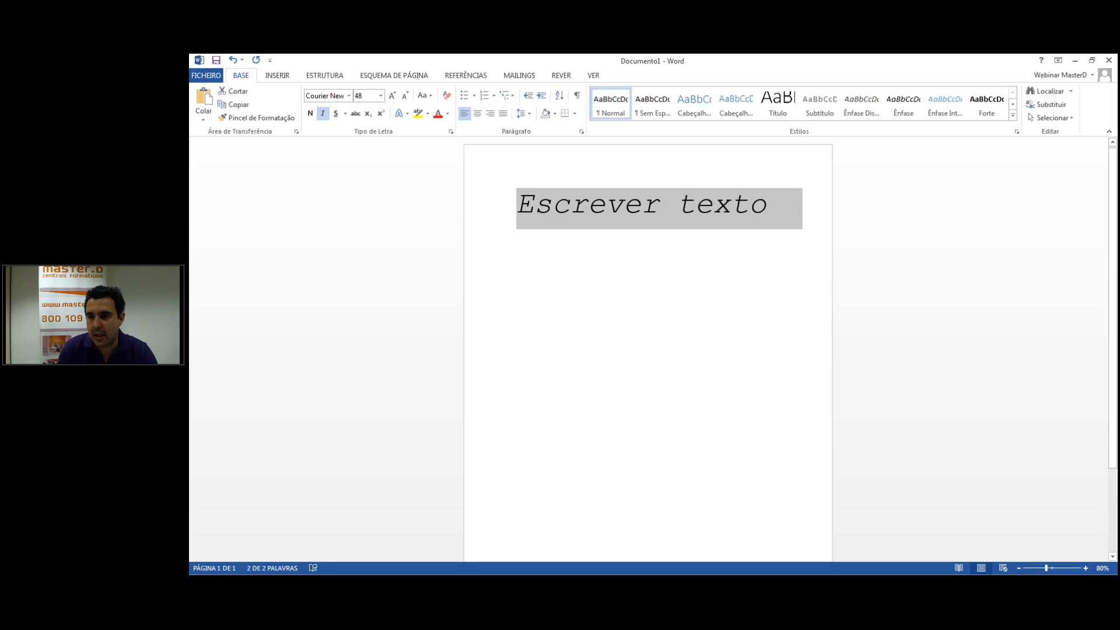
pyautogui.click(530, 223)
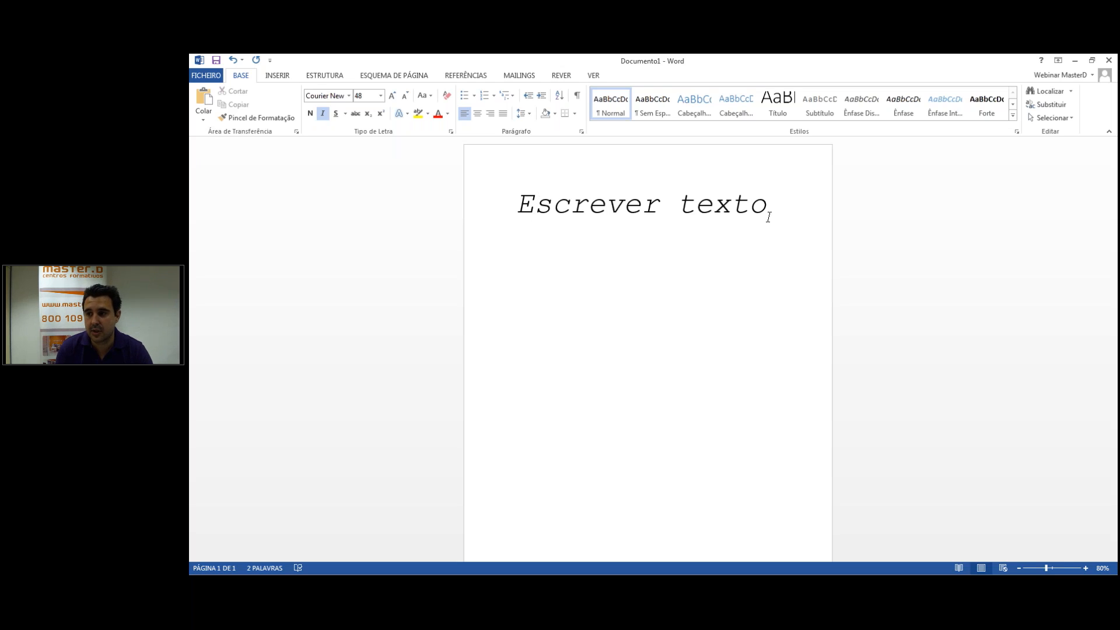
# Step: Remove the italics from the "Escrever texto" line and underline it
pyautogui.moveTo(769, 217); pyautogui.dragTo(535, 232)
pyautogui.click(323, 113)
pyautogui.click(310, 113)
pyautogui.click(310, 113)
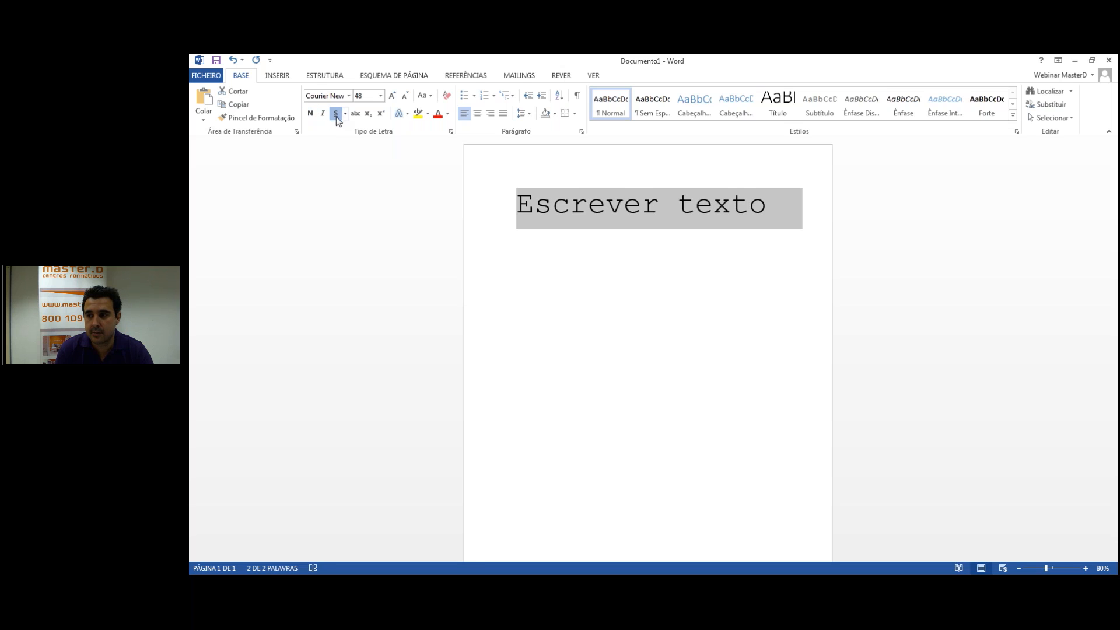
pyautogui.hotkey('ctrl', 's')
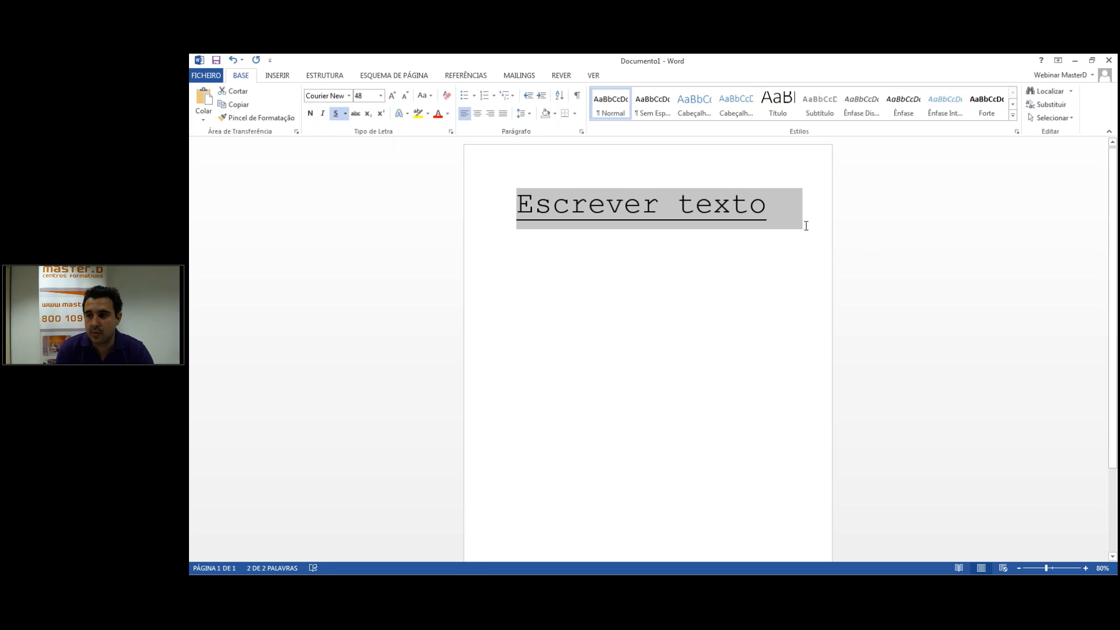
# Step: Remove the underline from the whole "Escrever texto" line
pyautogui.click(800, 225)
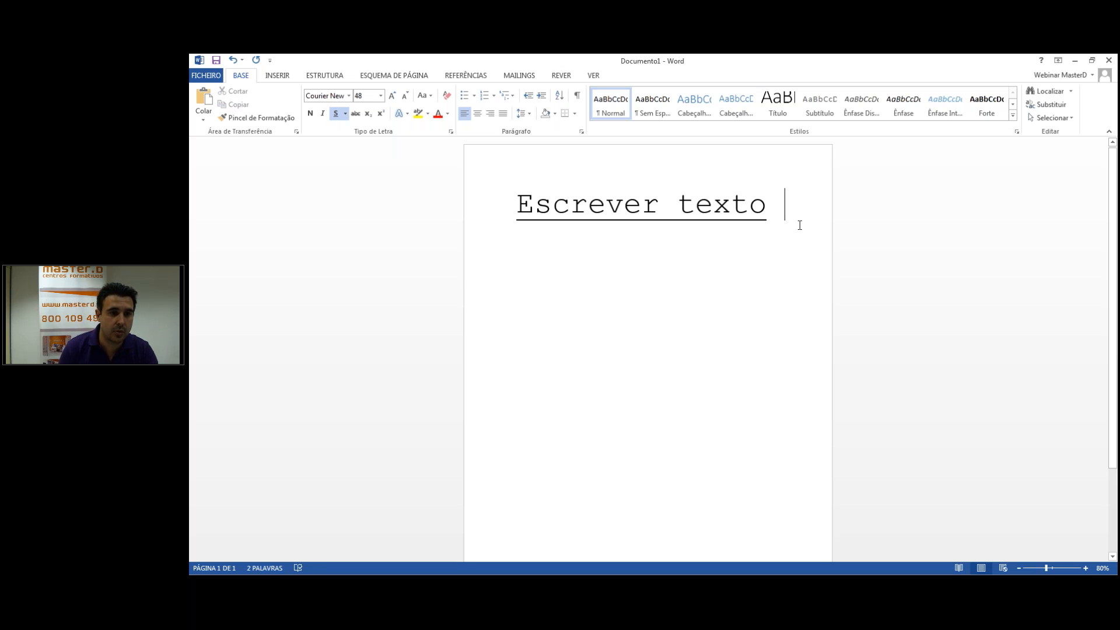
pyautogui.press('Left')
pyautogui.hotkey('shift', 'Left')
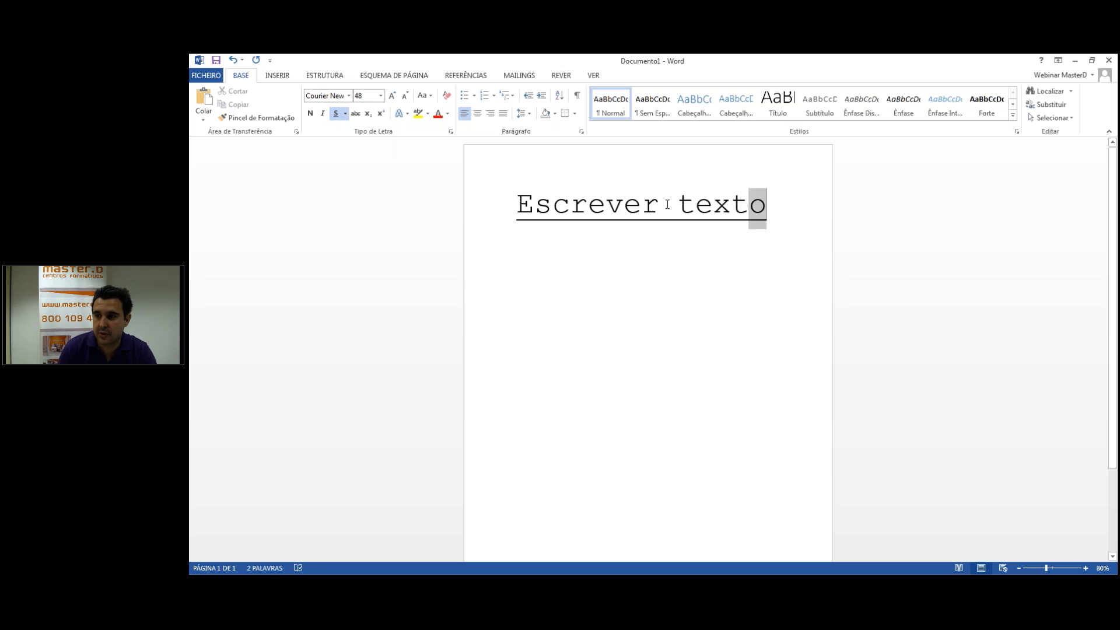
pyautogui.tripleClick(668, 205)
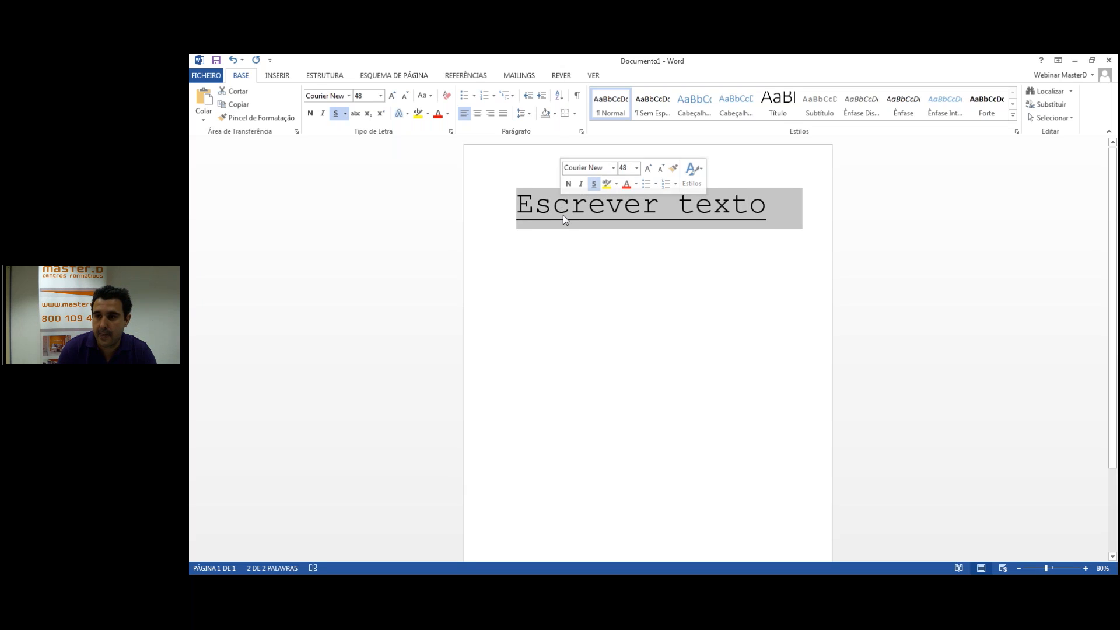
pyautogui.click(336, 115)
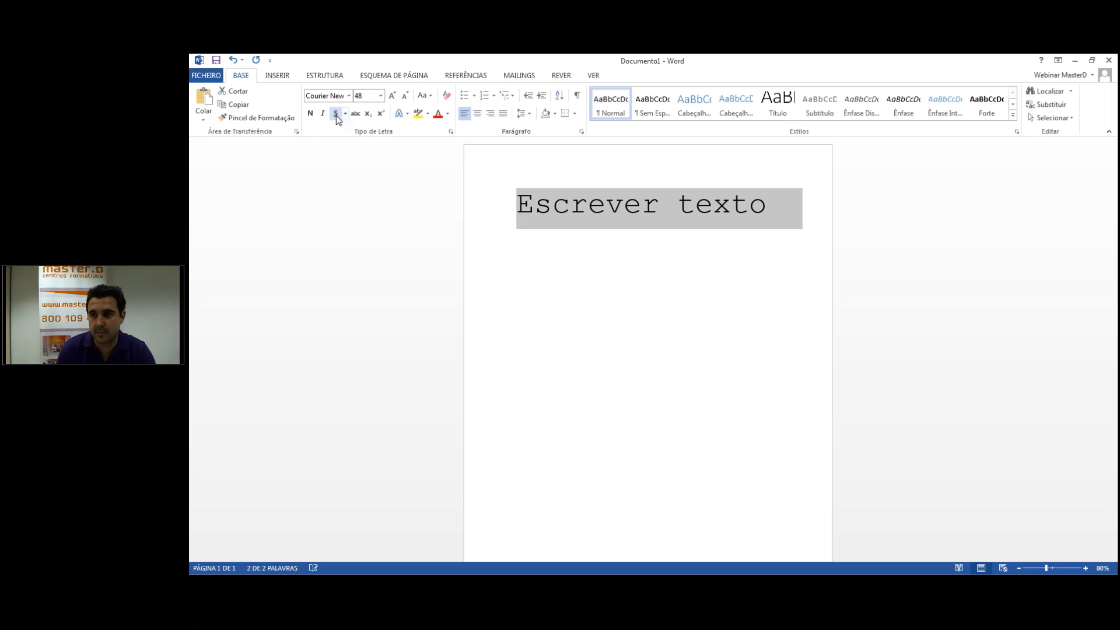
pyautogui.click(506, 213)
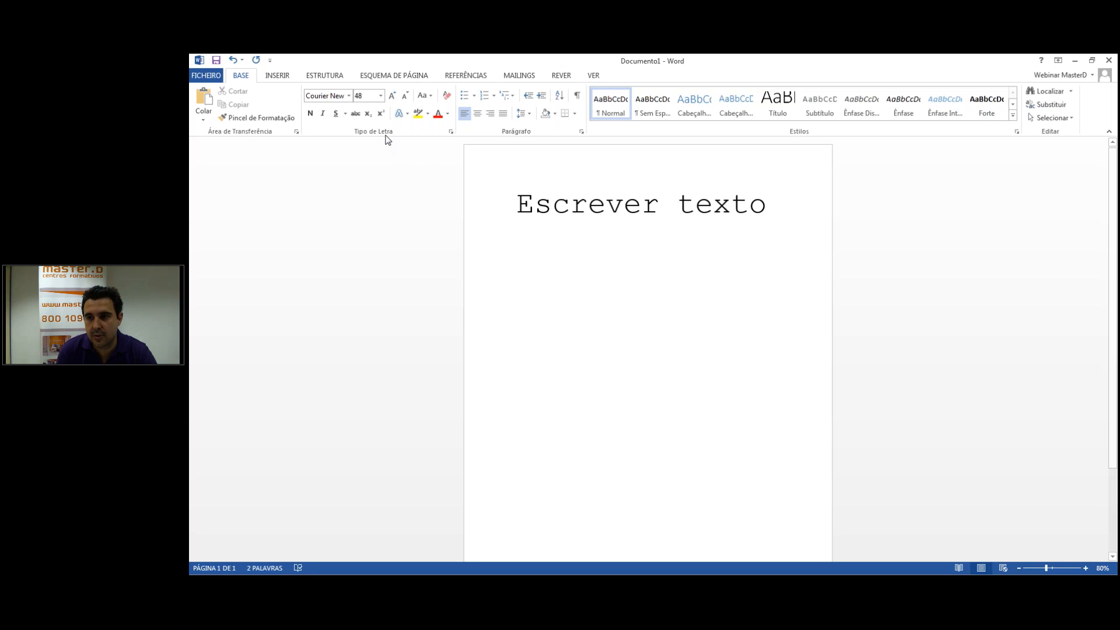
# Step: Convert the whole "Escrever texto" line to uppercase (MAIÚSCULAS) by changing its case
pyautogui.click(478, 213)
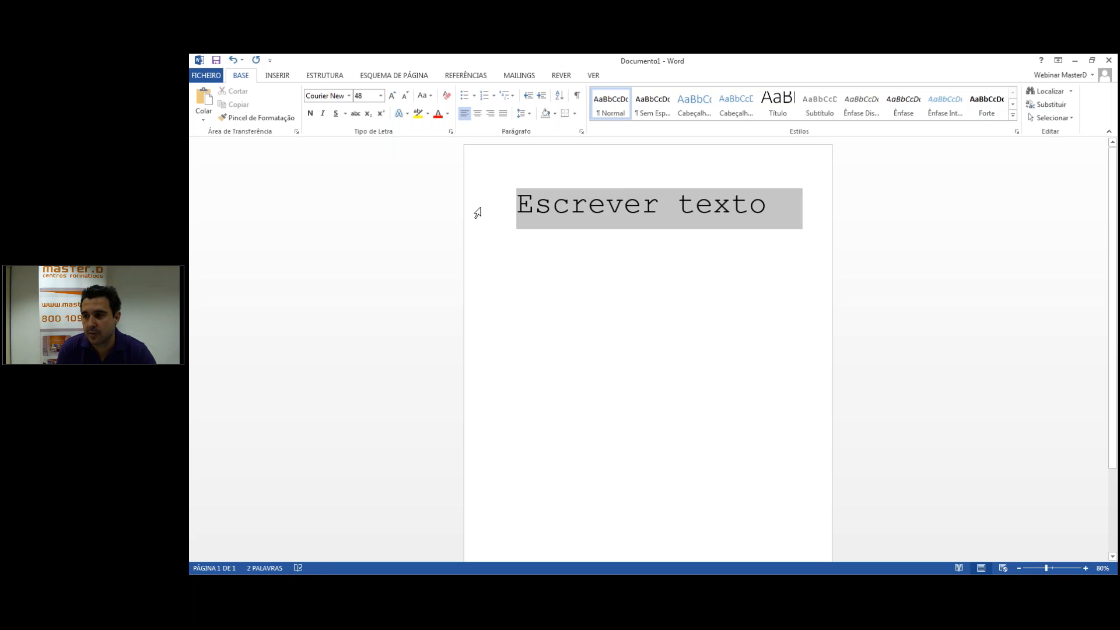
pyautogui.click(432, 97)
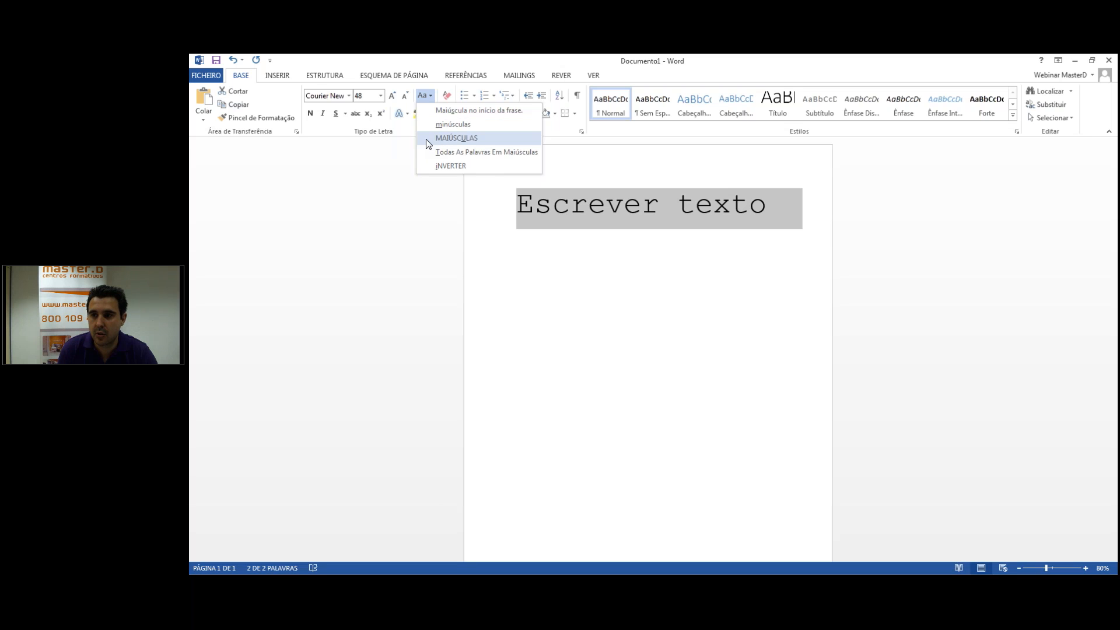
pyautogui.click(426, 138)
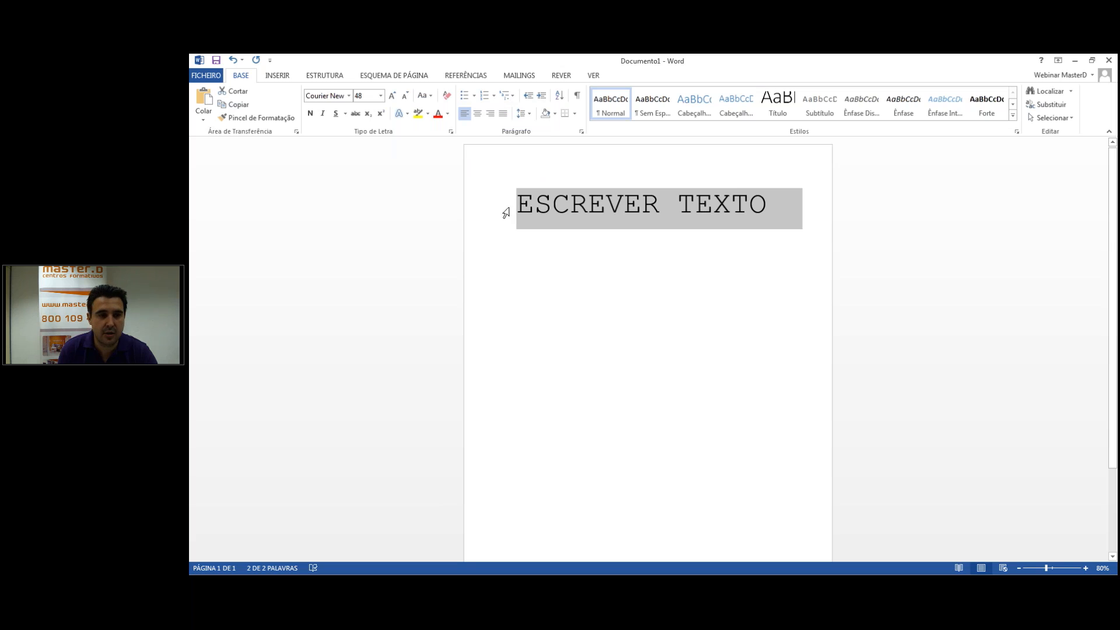
# Step: Change the case of the "ESCREVER TEXTO" line to lowercase (minúsculas)
pyautogui.click(424, 95)
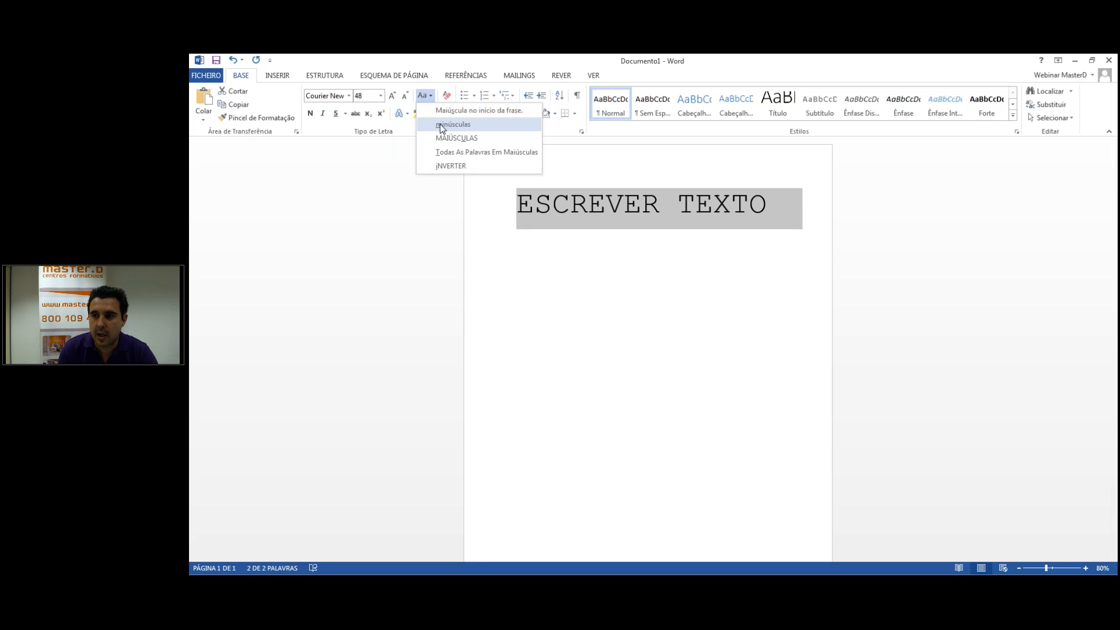
pyautogui.click(441, 125)
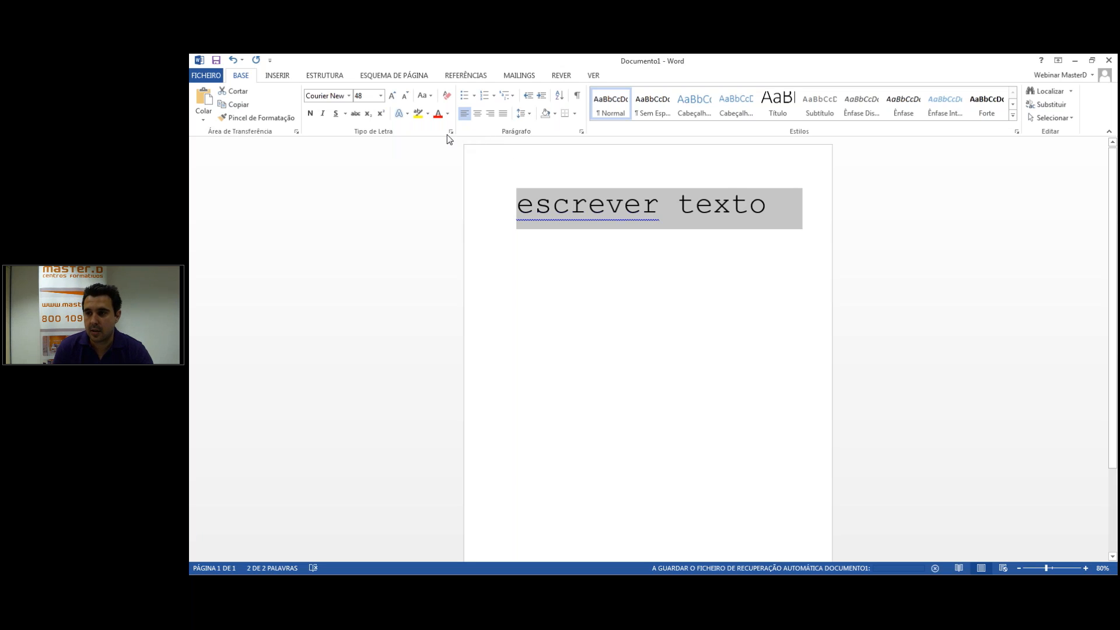
pyautogui.click(535, 242)
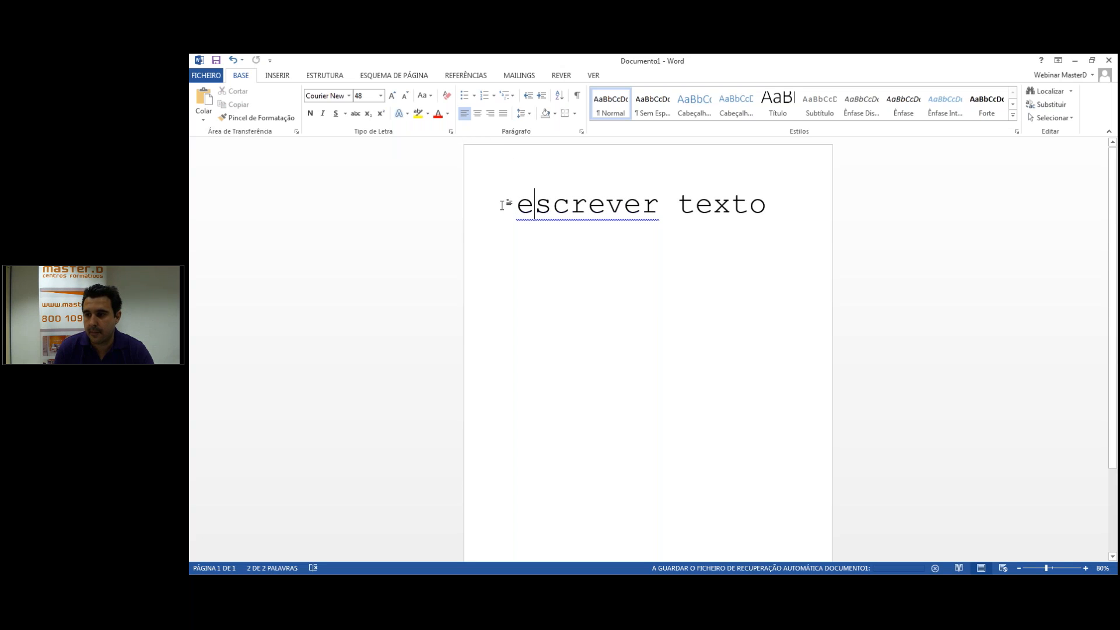
# Step: Change the font colour of only the word "escrever" to red
pyautogui.tripleClick(732, 210)
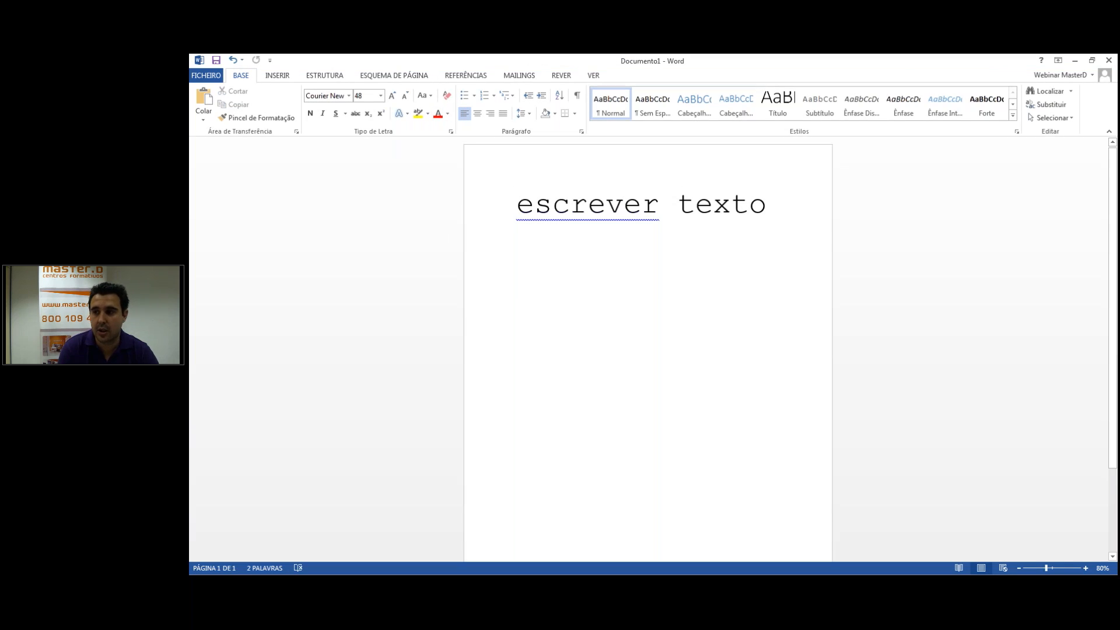
pyautogui.click(675, 200)
pyautogui.moveTo(660, 205); pyautogui.dragTo(675, 206)
pyautogui.press('Left')
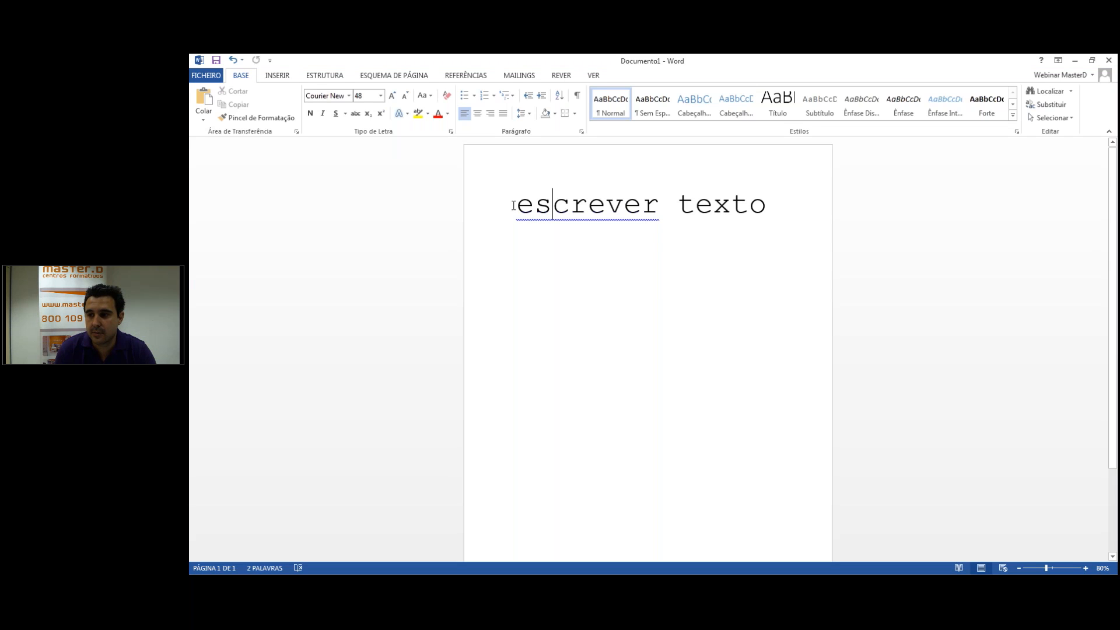
pyautogui.moveTo(513, 206); pyautogui.dragTo(659, 207)
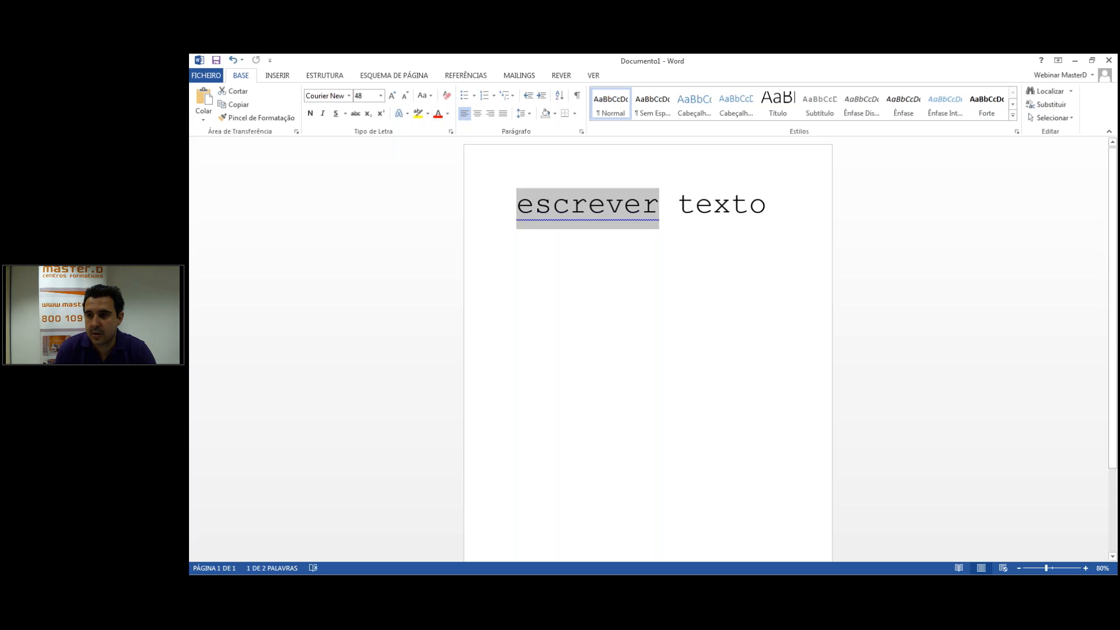
pyautogui.click(441, 116)
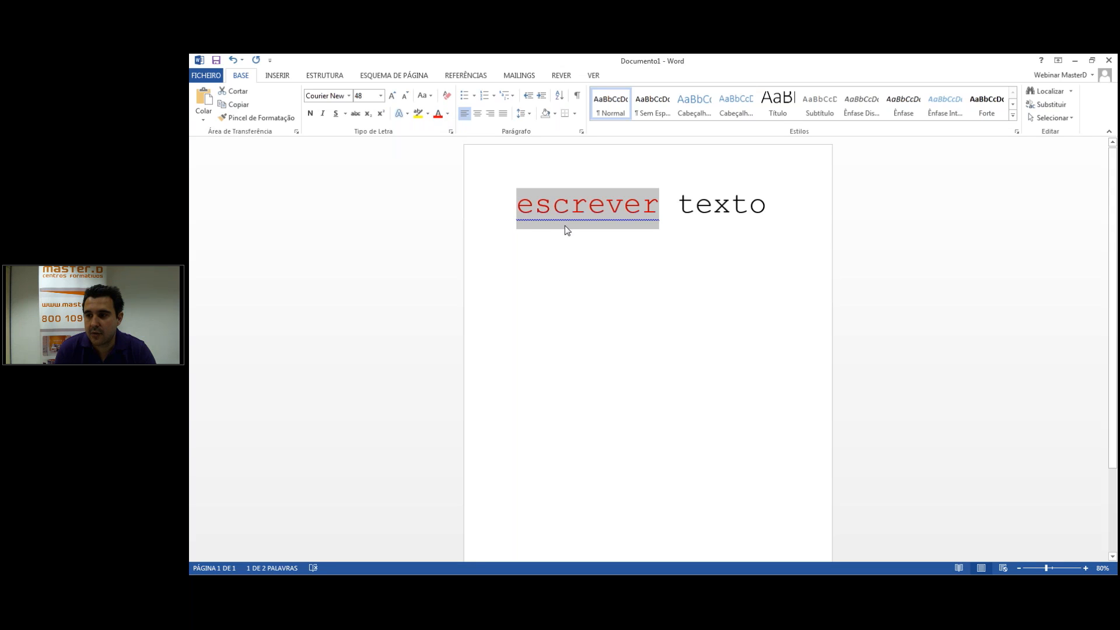
# Step: Change the case of both words, "escrever texto", to uppercase (MAIÚSCULAS)
pyautogui.moveTo(517, 207); pyautogui.dragTo(803, 207)
pyautogui.click(424, 96)
pyautogui.click(440, 137)
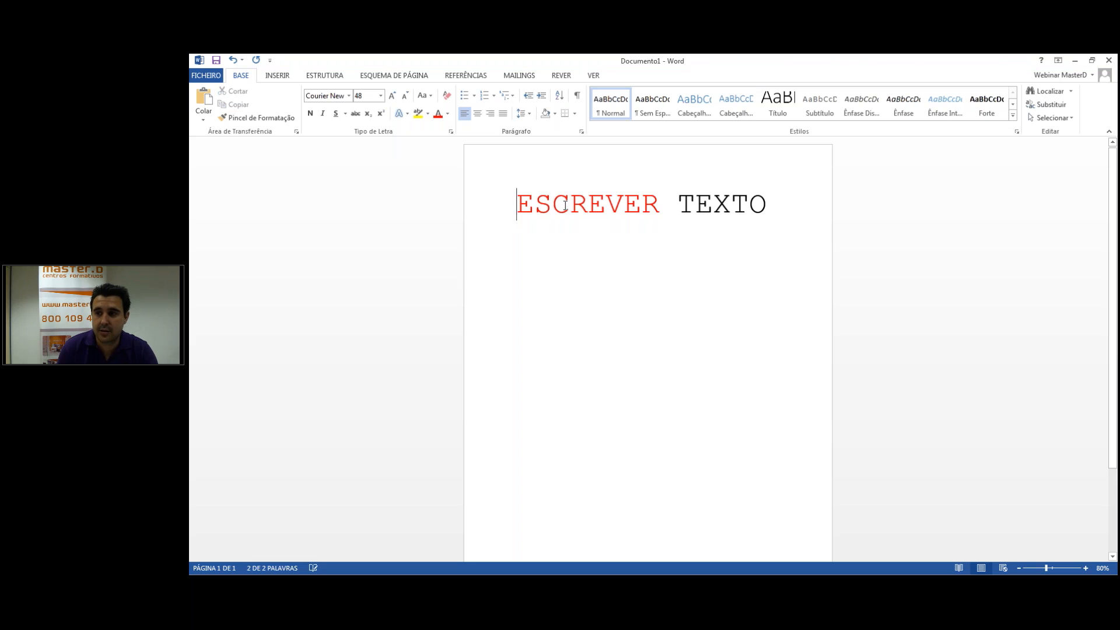
# Step: Change the font colour of the word "ESCREVER" to the darkest green theme shade
pyautogui.click(448, 115)
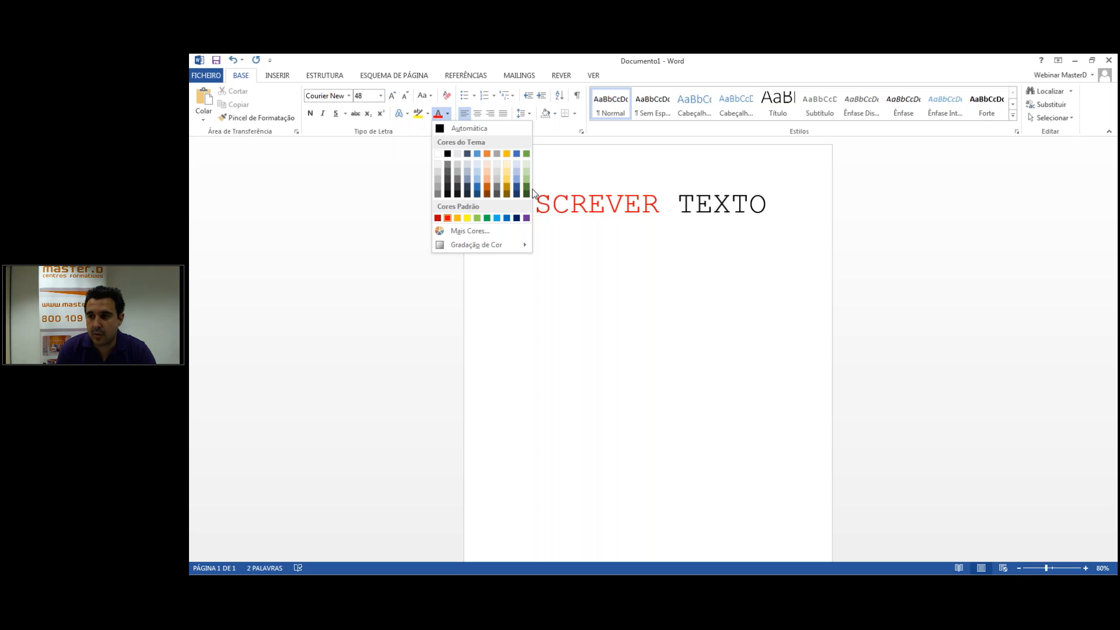
pyautogui.click(572, 213)
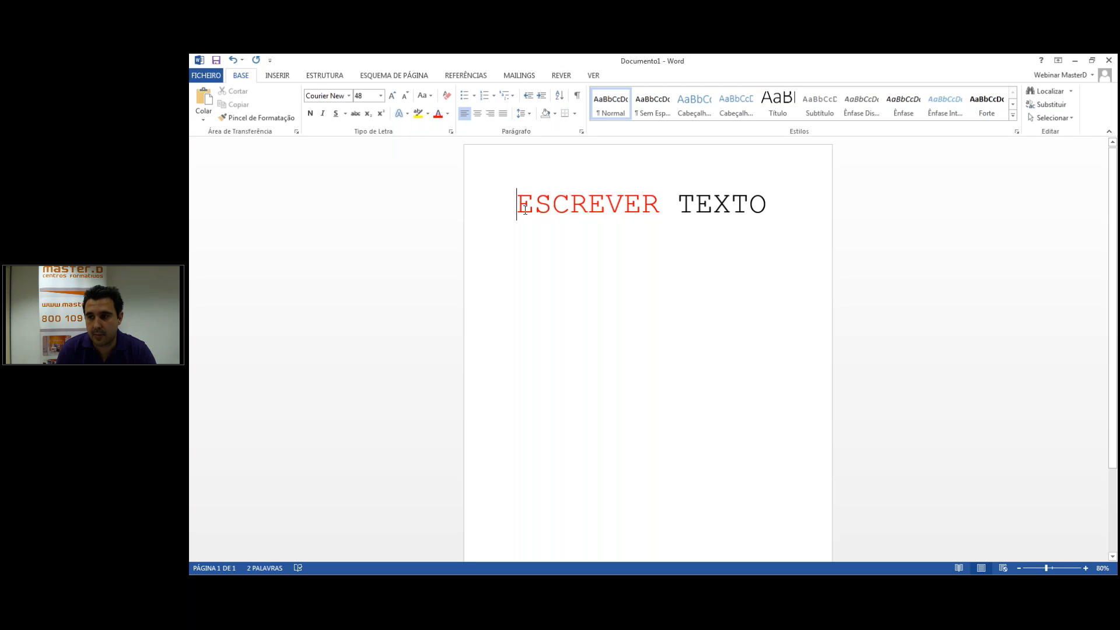
pyautogui.moveTo(519, 207); pyautogui.dragTo(647, 208)
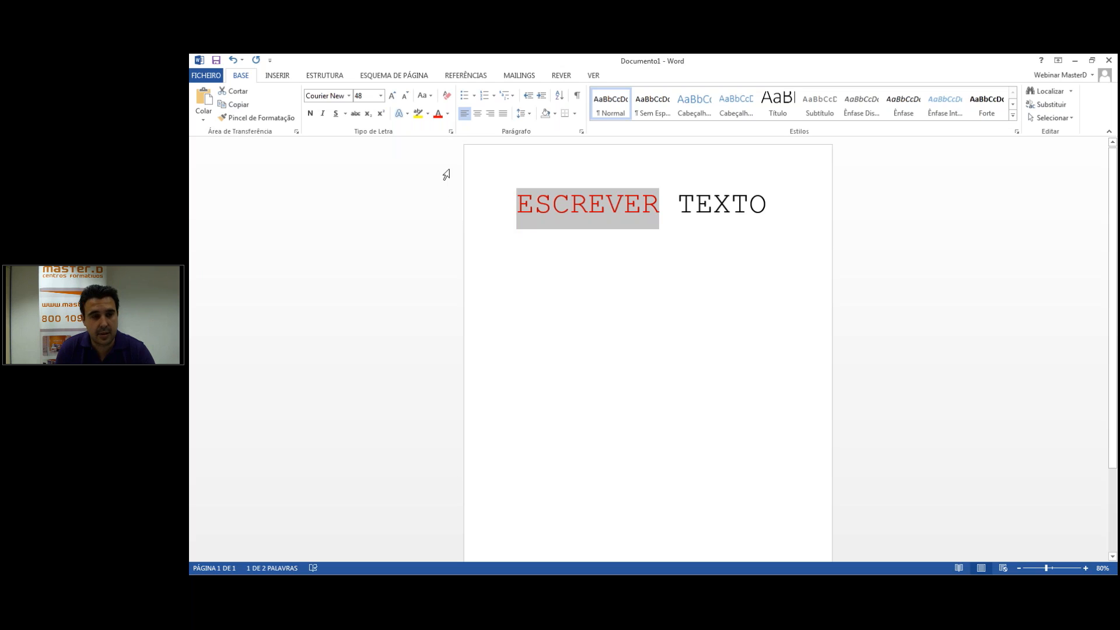
pyautogui.click(448, 114)
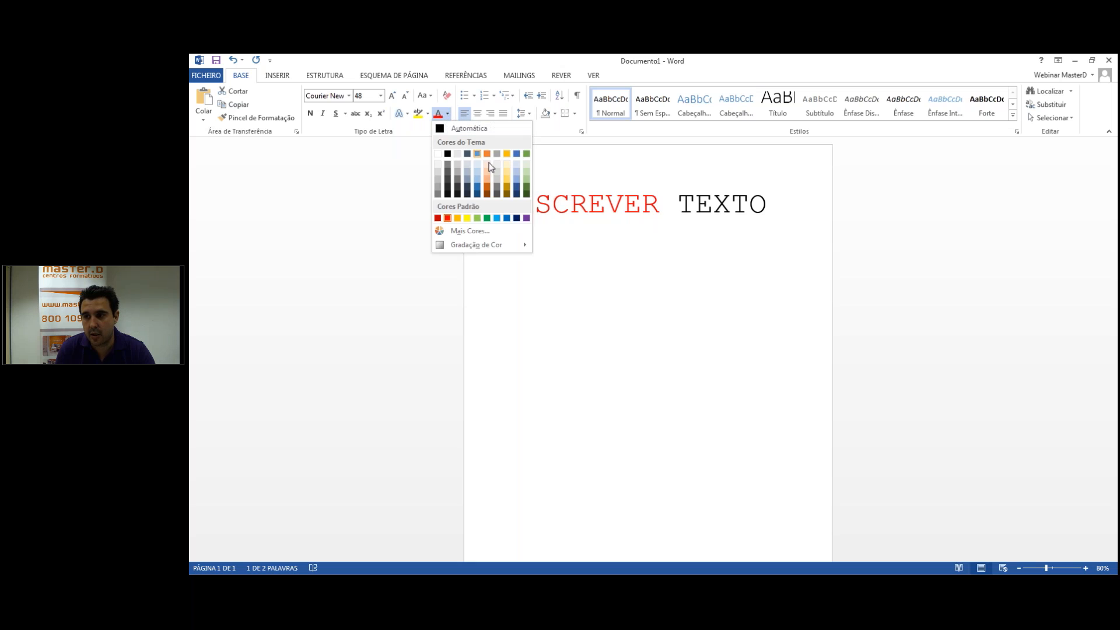
pyautogui.click(526, 196)
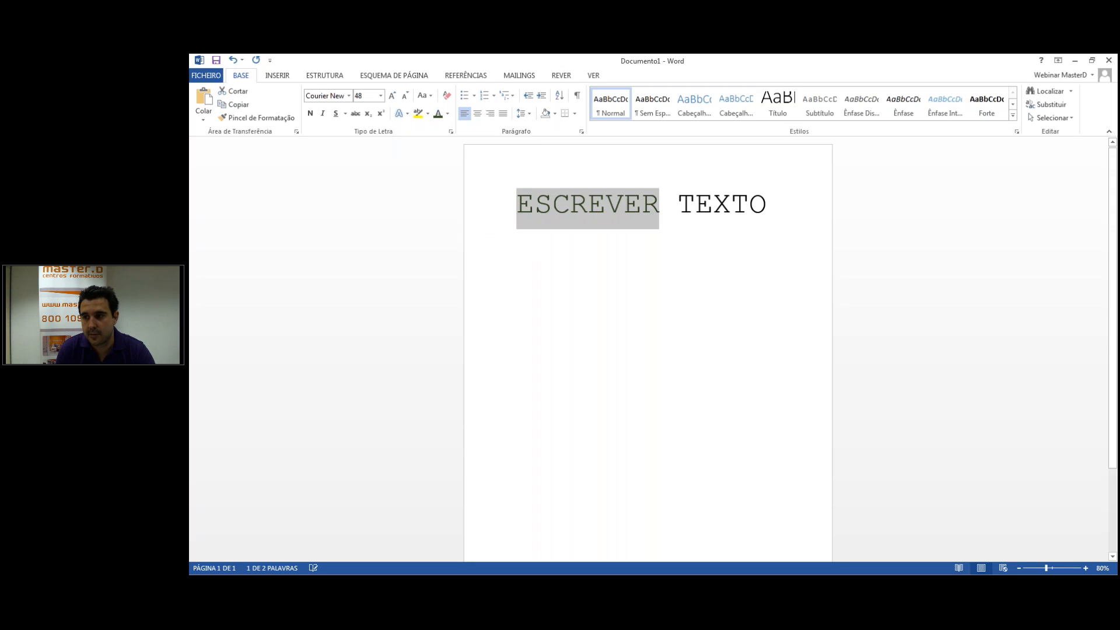
pyautogui.click(607, 259)
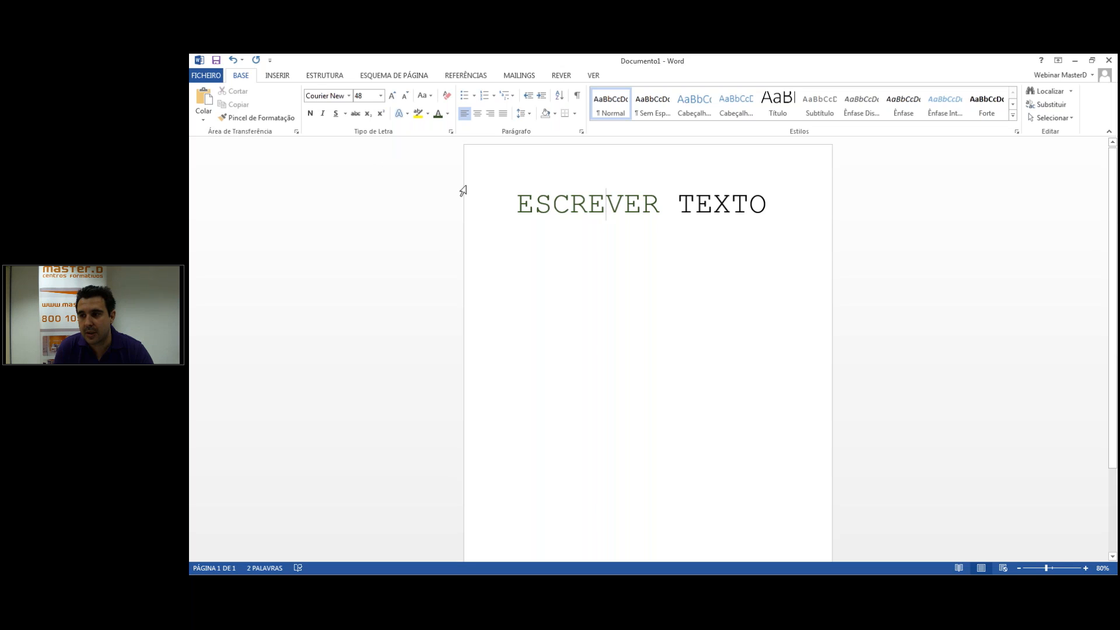
# Step: Highlight the word "ESCREVER" in red
pyautogui.moveTo(521, 203); pyautogui.dragTo(659, 205)
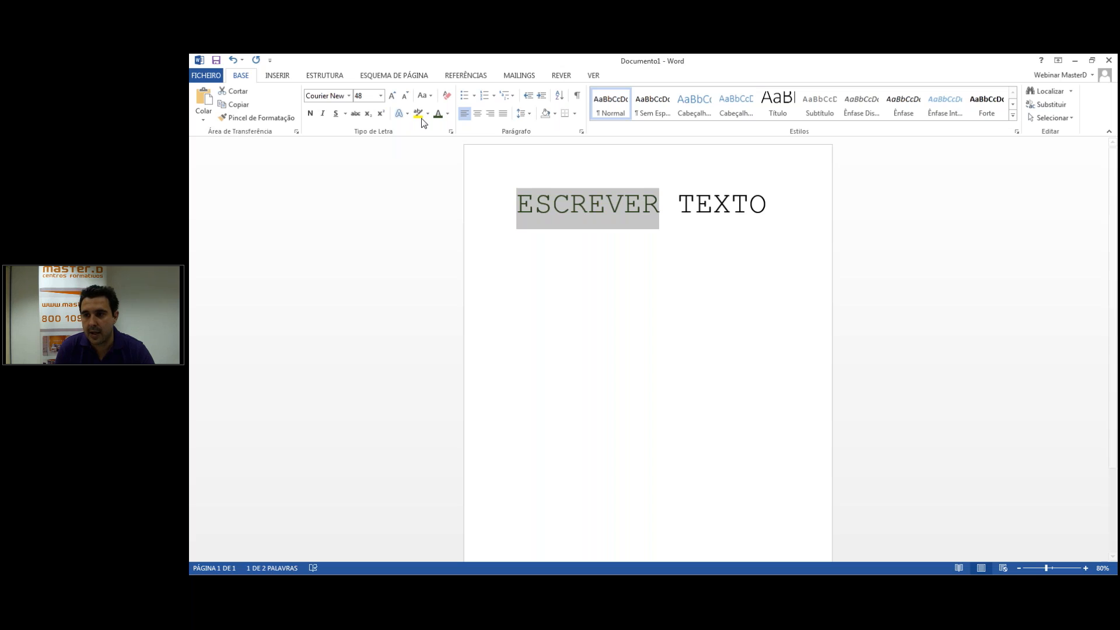
pyautogui.click(427, 116)
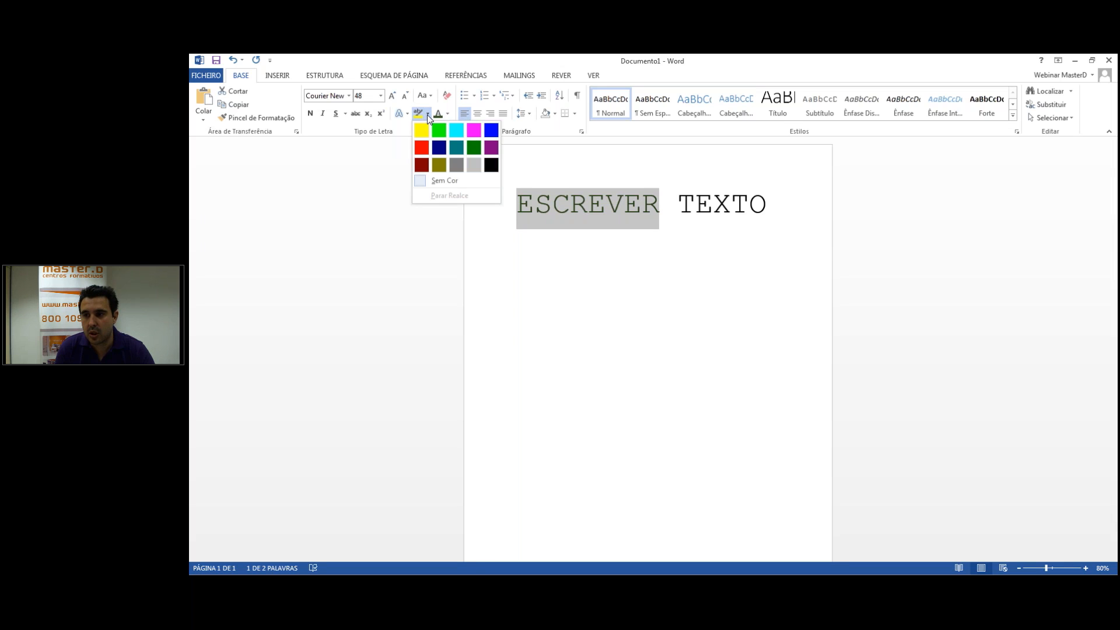
pyautogui.click(422, 150)
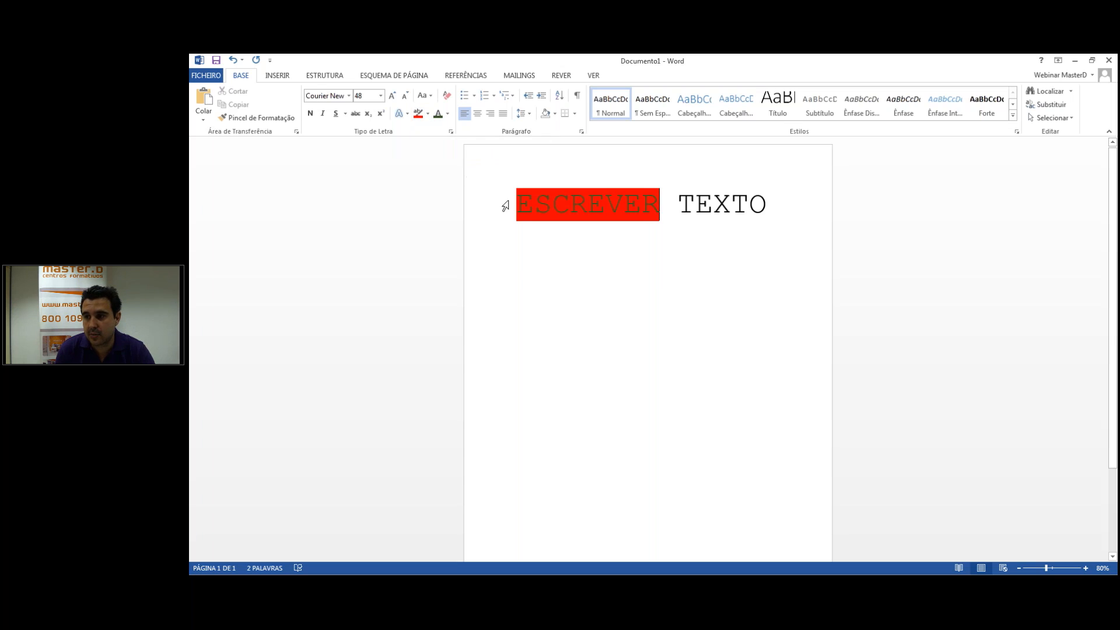
# Step: Set the font colour of the highlighted word "ESCREVER" to automatic (Automática)
pyautogui.moveTo(524, 208); pyautogui.dragTo(660, 208)
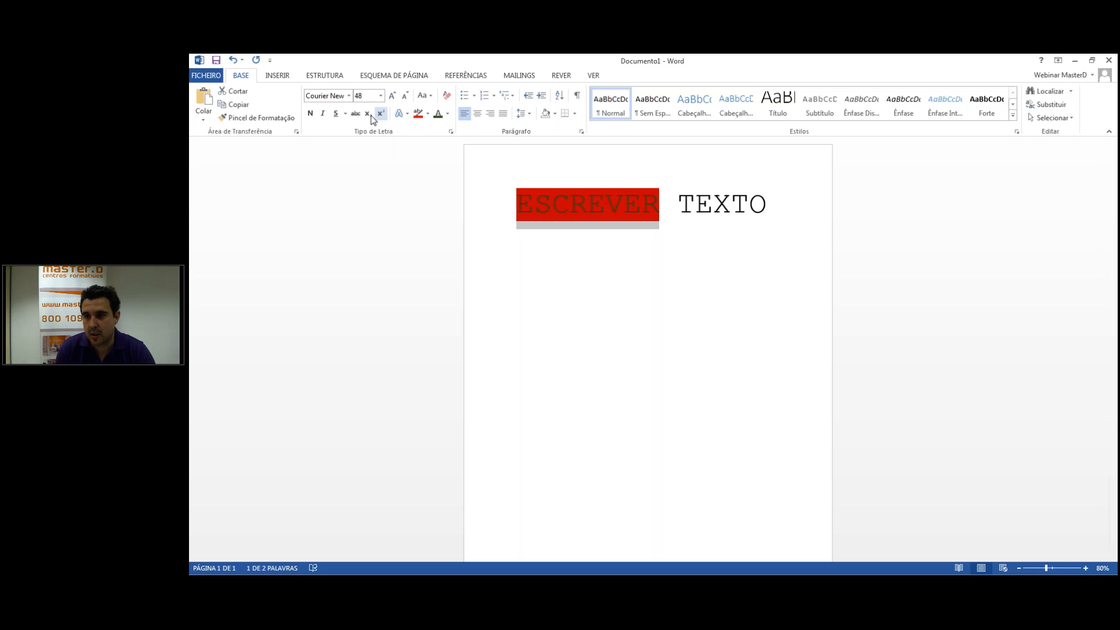
pyautogui.click(448, 117)
pyautogui.click(444, 133)
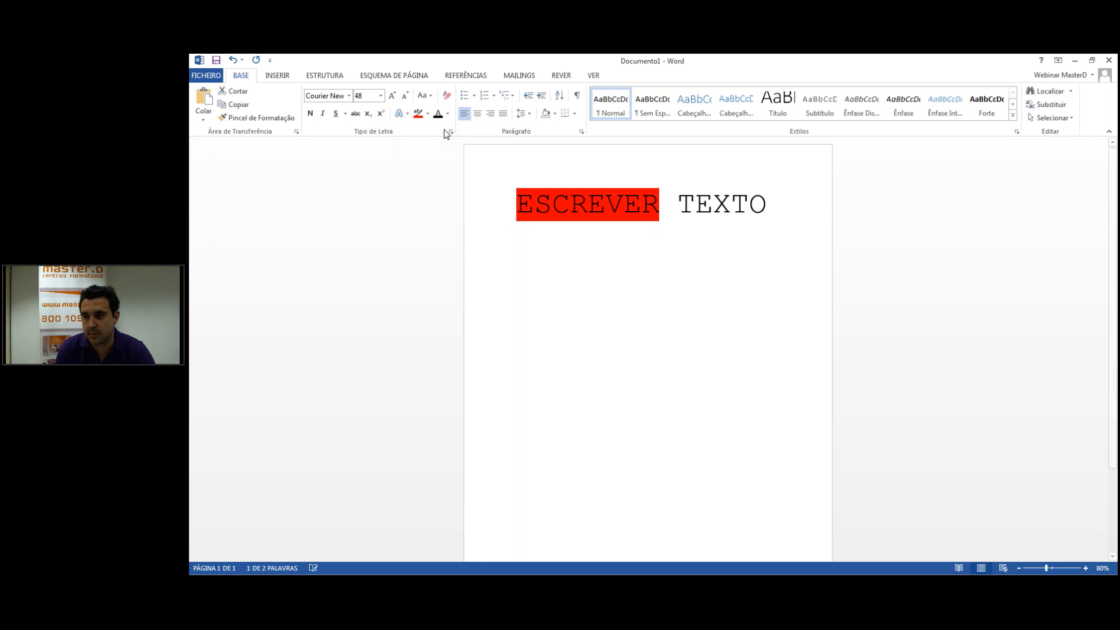
pyautogui.click(566, 204)
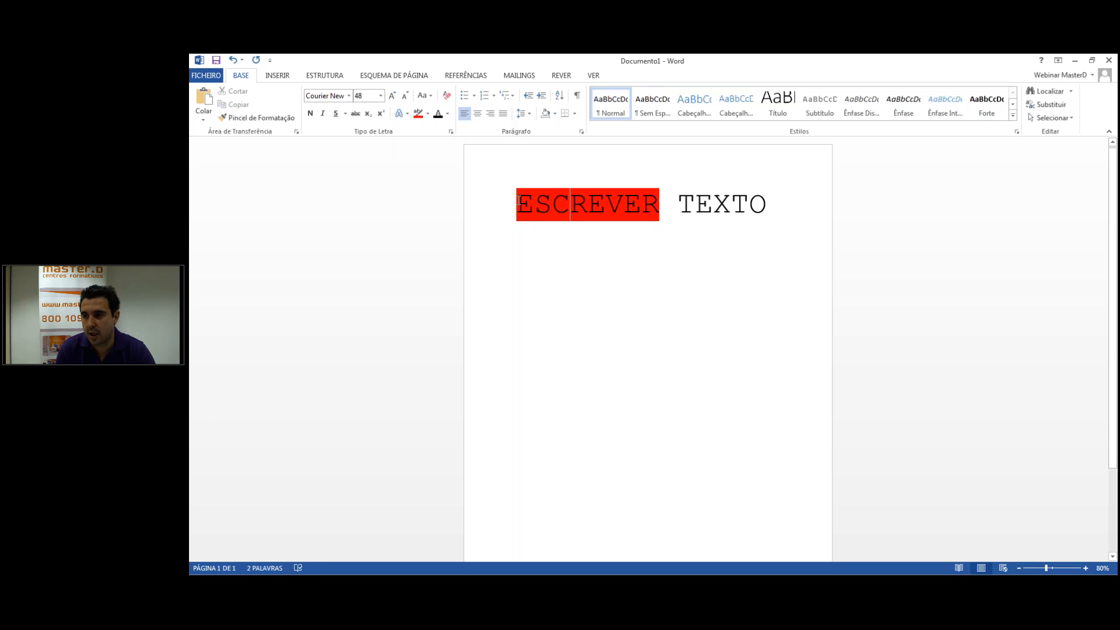
# Step: Remove the red highlight from the "ESCREVER TEXTO" line
pyautogui.click(497, 201)
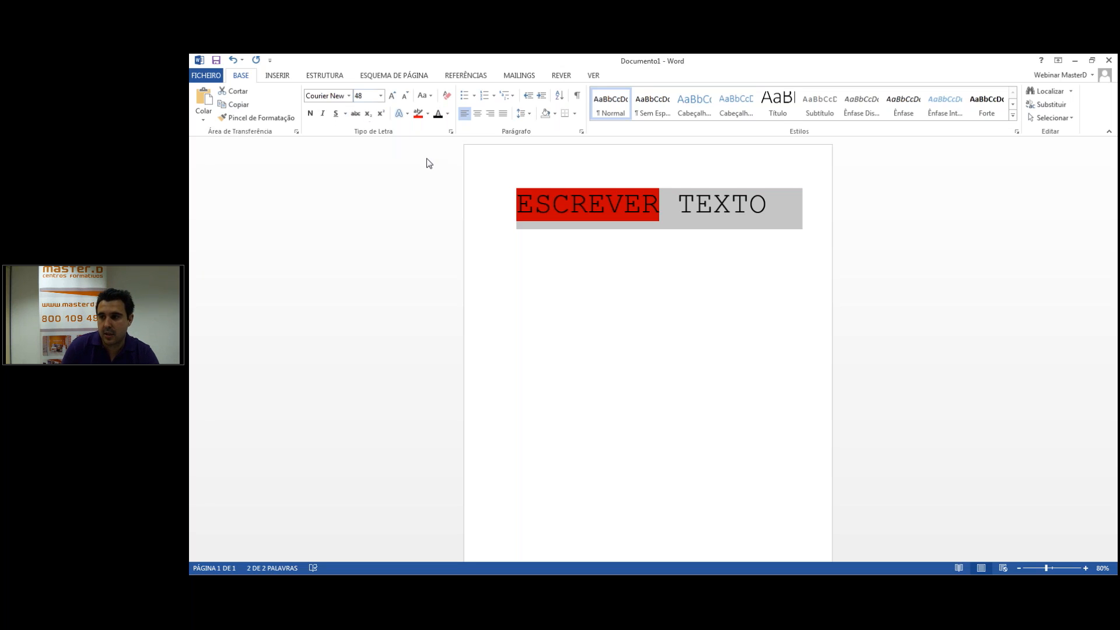
pyautogui.click(658, 213)
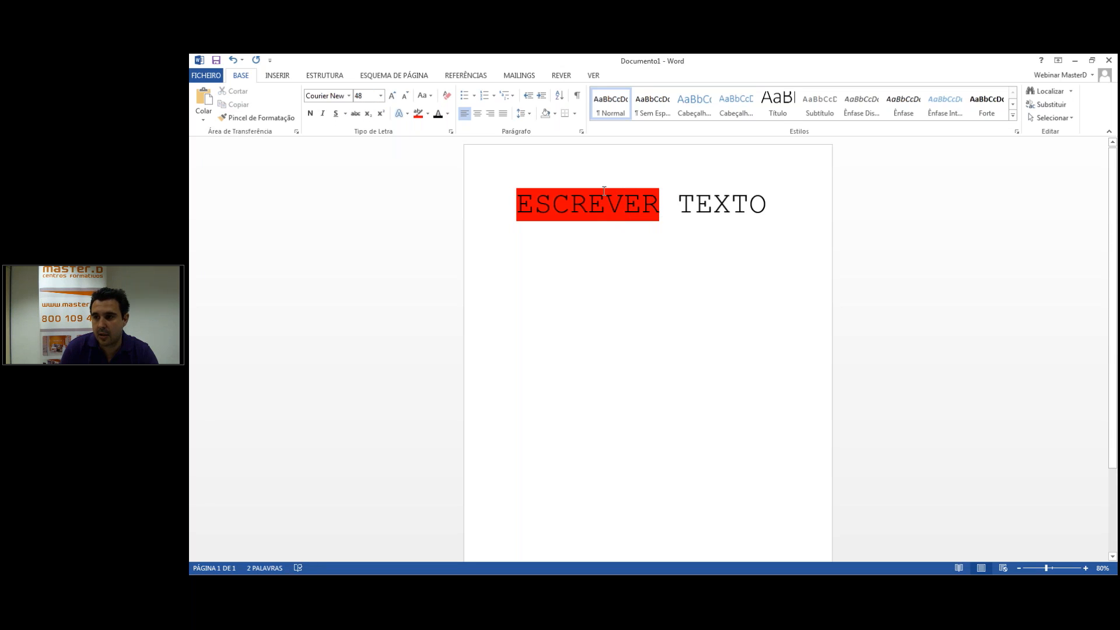
pyautogui.tripleClick(658, 213)
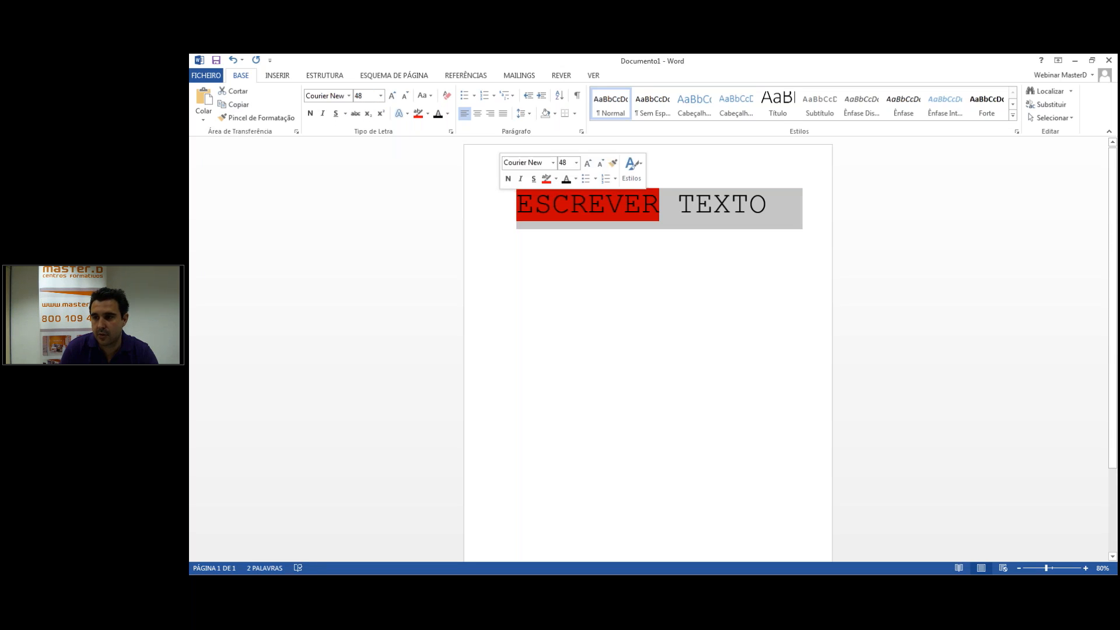
pyautogui.click(428, 114)
pyautogui.click(618, 279)
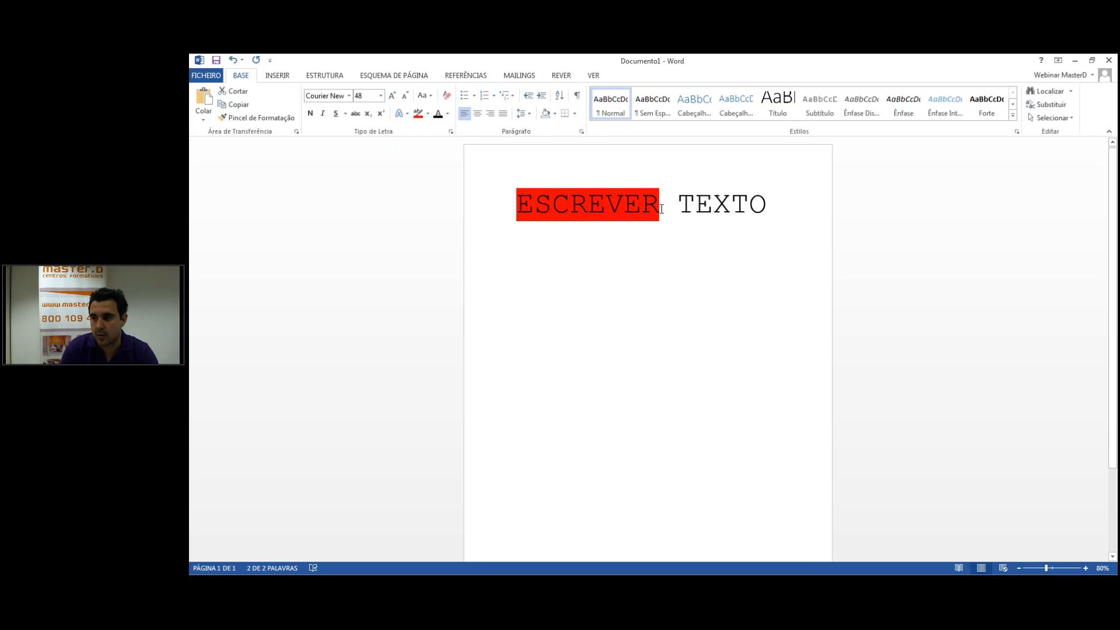
pyautogui.click(641, 205)
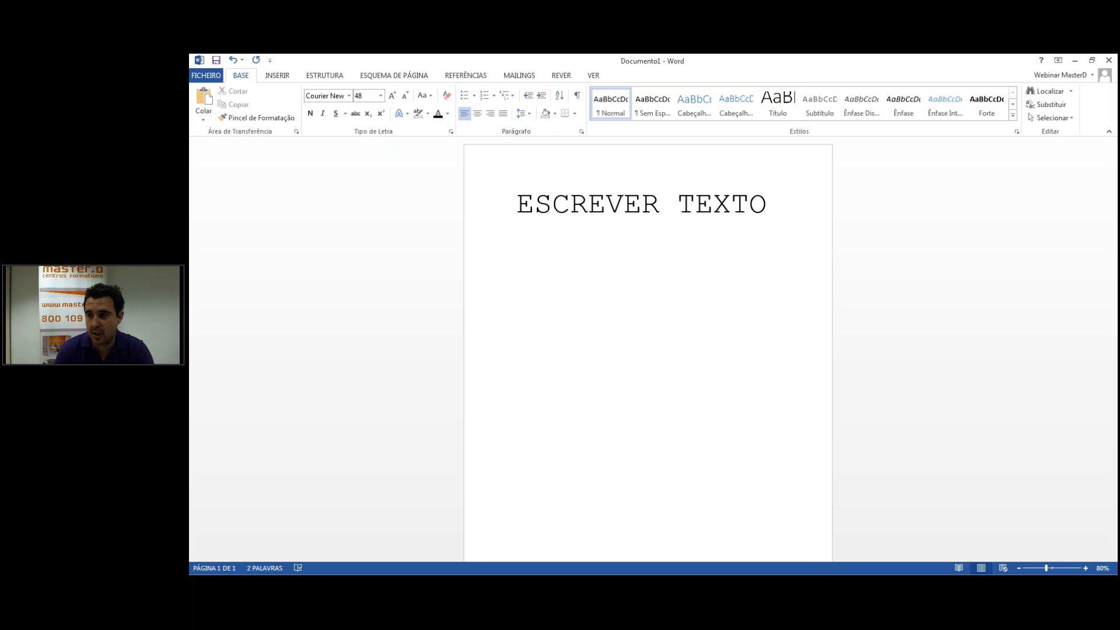
pyautogui.moveTo(763, 205); pyautogui.dragTo(521, 204)
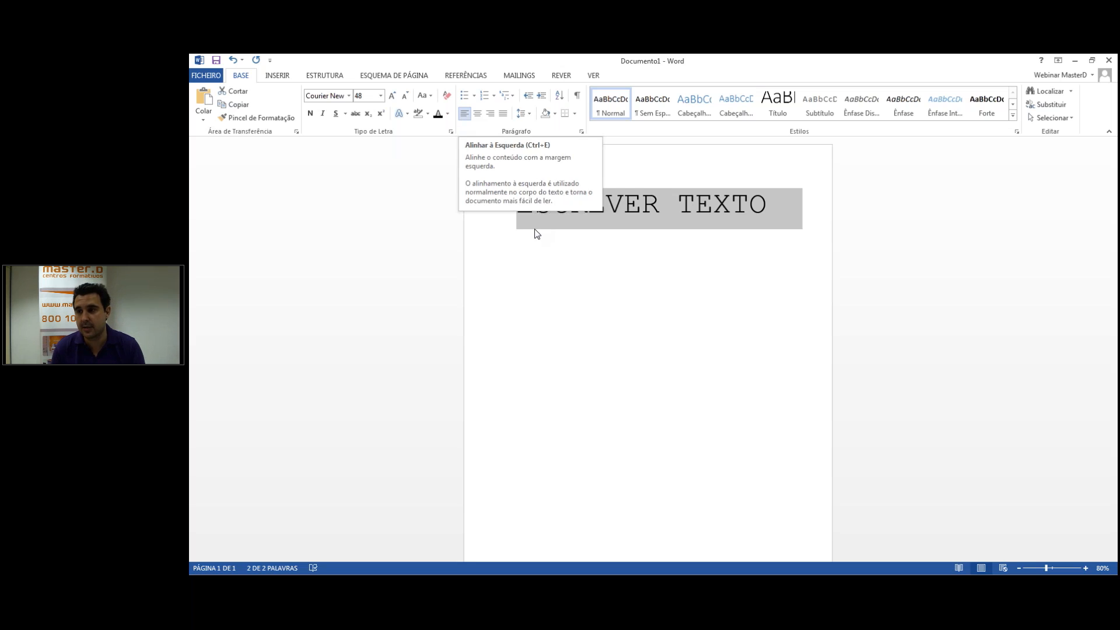
pyautogui.click(694, 202)
pyautogui.click(522, 201)
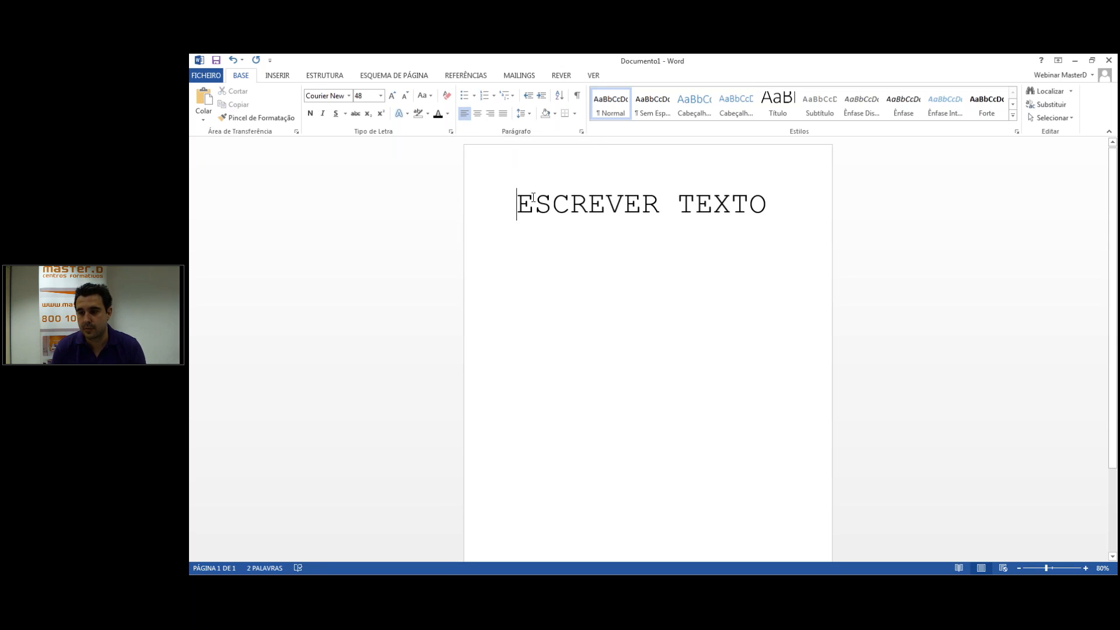
# Step: Add a new line reading "Texto" above the "ESCREVER TEXTO" line
pyautogui.press('Return')
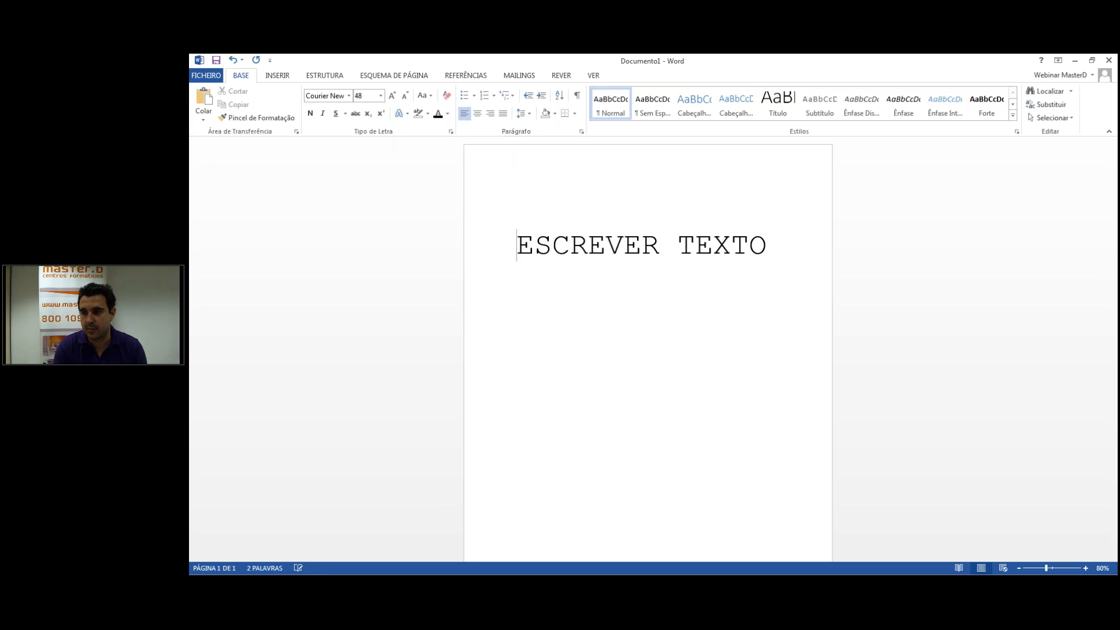
pyautogui.write('Test')
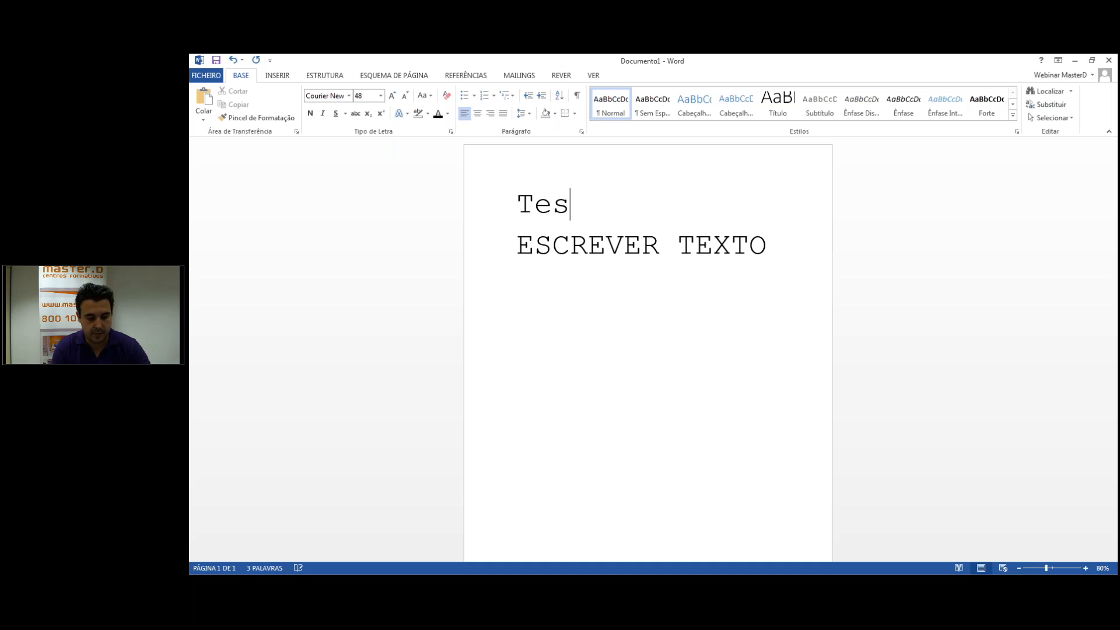
pyautogui.press('BackSpace')
pyautogui.press('BackSpace')
pyautogui.write('xto')
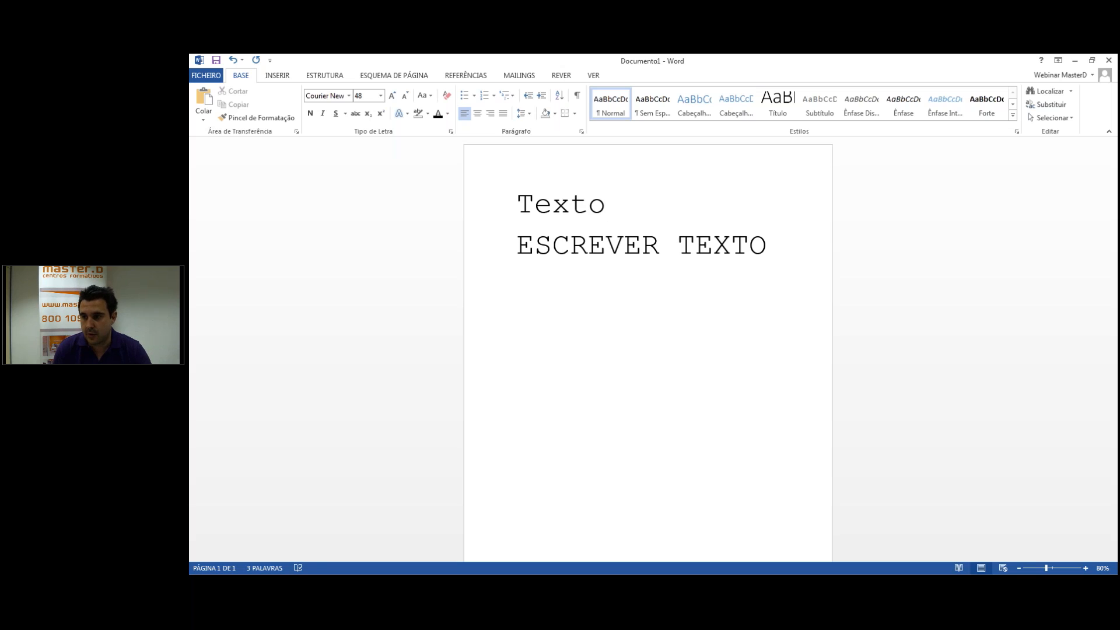
# Step: Centre and right-align the "Texto" line, and insert an empty line below it
pyautogui.click(500, 217)
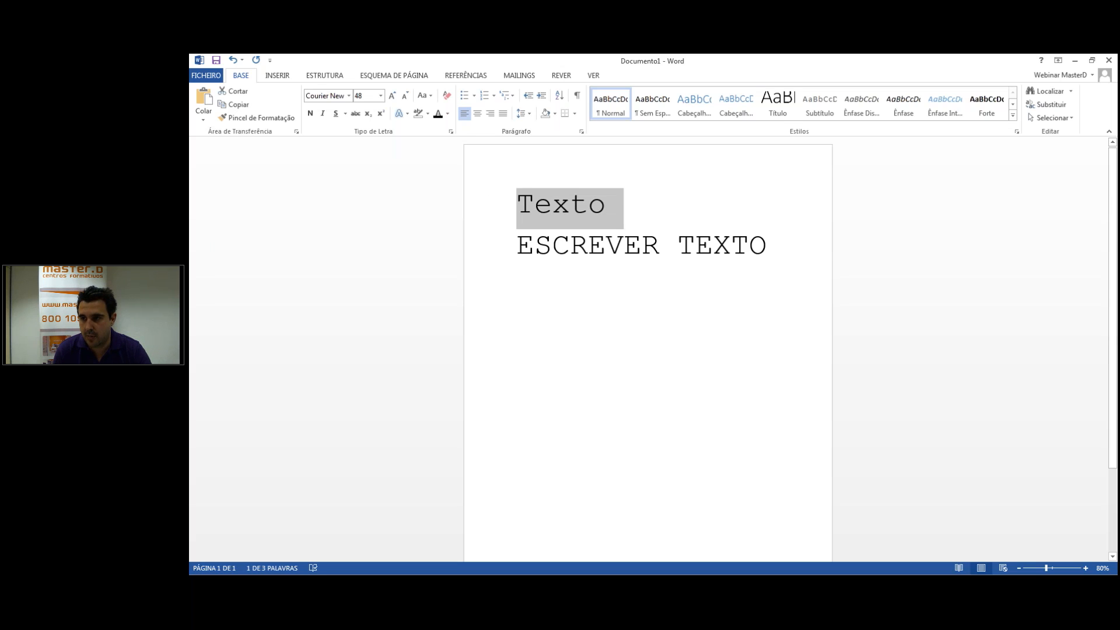
pyautogui.click(478, 114)
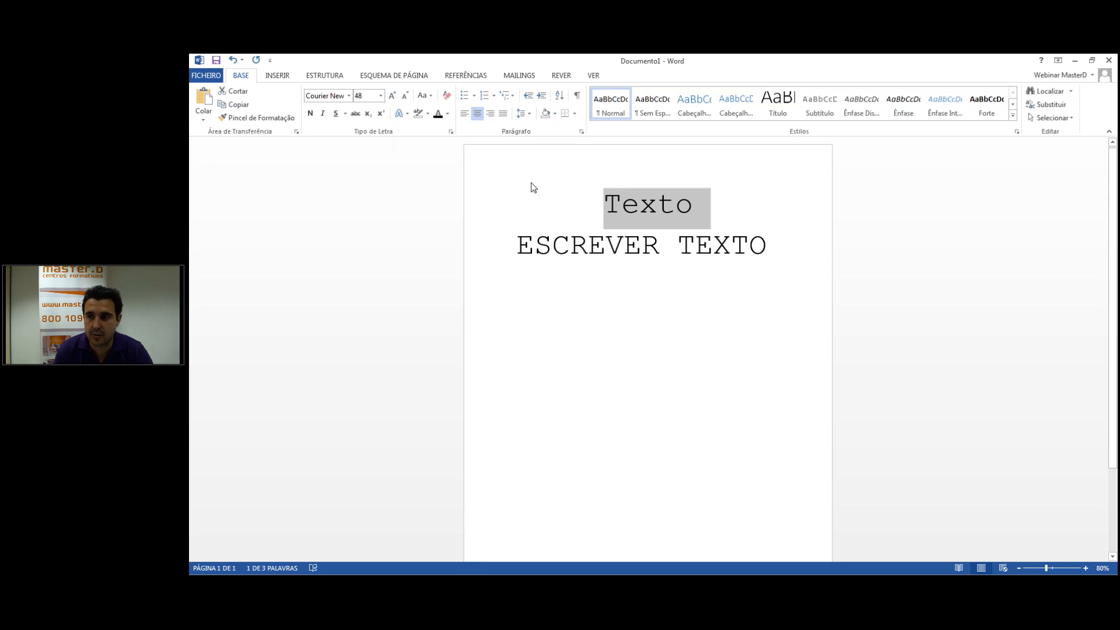
pyautogui.click(490, 114)
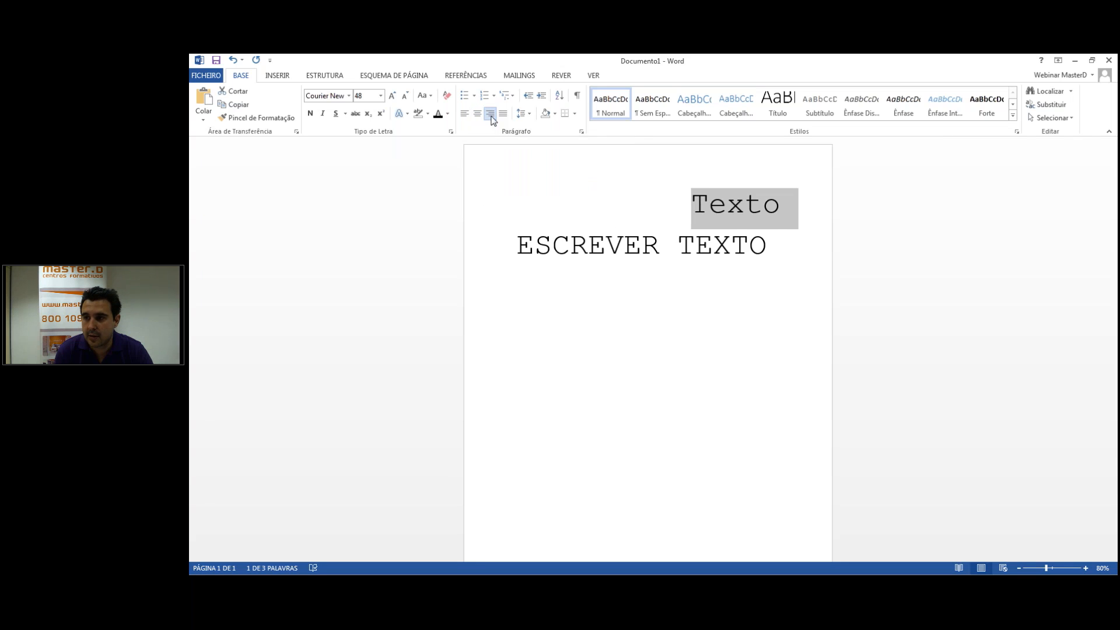
pyautogui.click(791, 207)
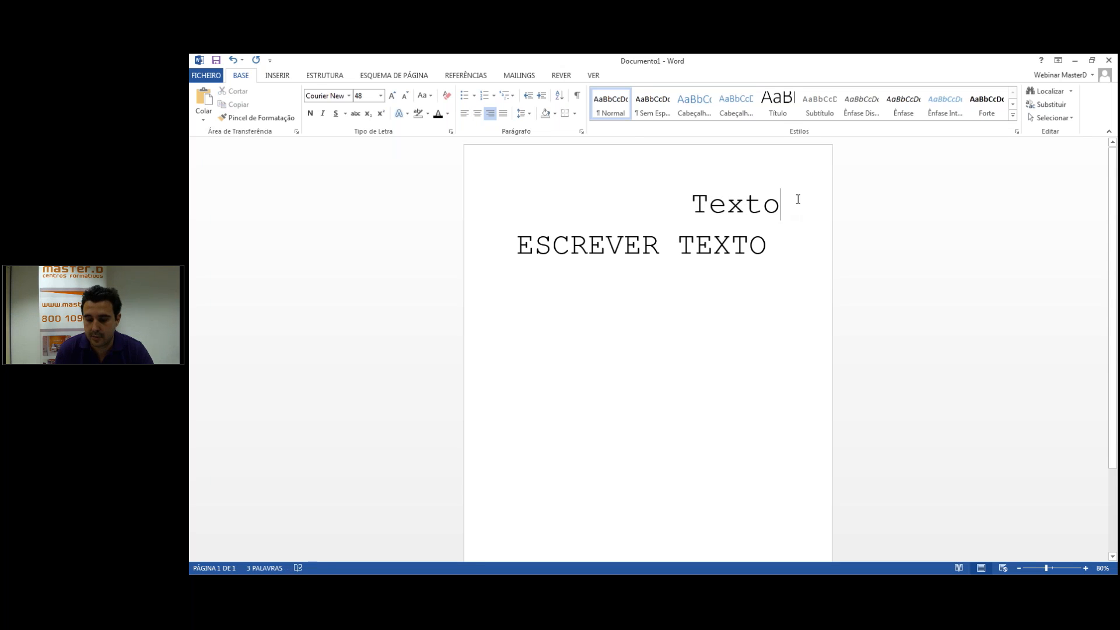
pyautogui.press('Return')
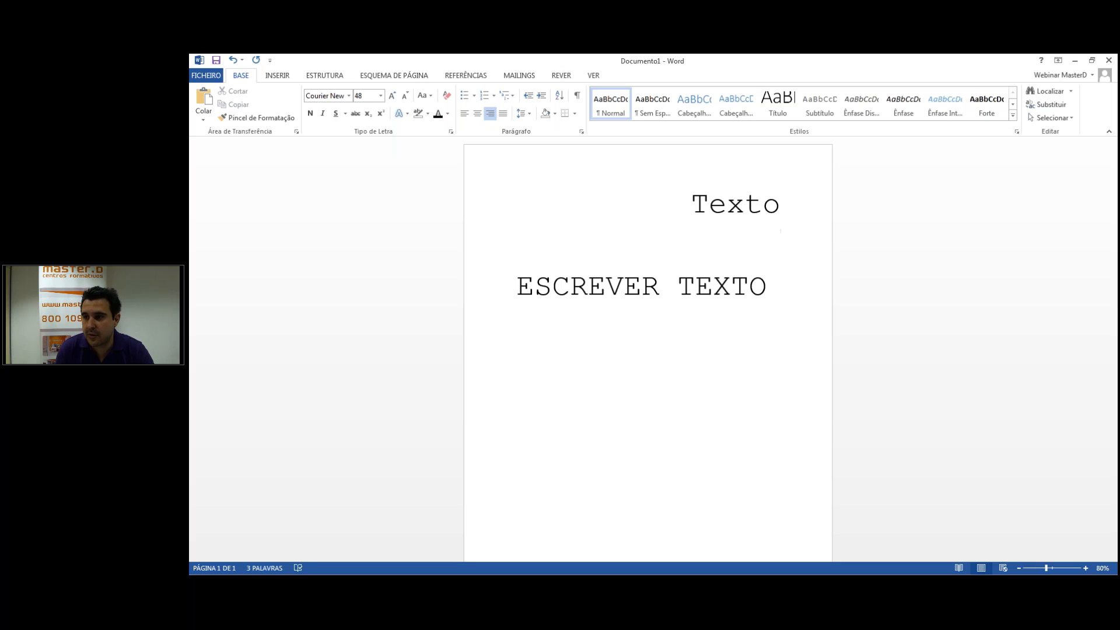
# Step: Centre the "Texto" line, and switch its alignment to justified
pyautogui.moveTo(692, 204); pyautogui.dragTo(776, 206)
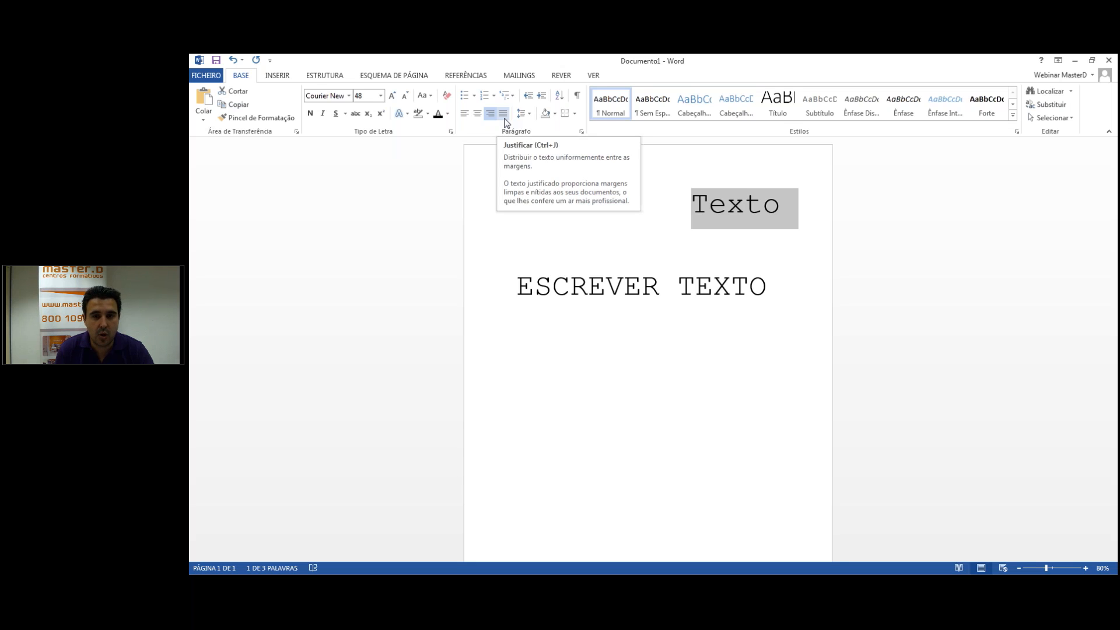
pyautogui.click(691, 224)
pyautogui.moveTo(692, 216); pyautogui.dragTo(798, 220)
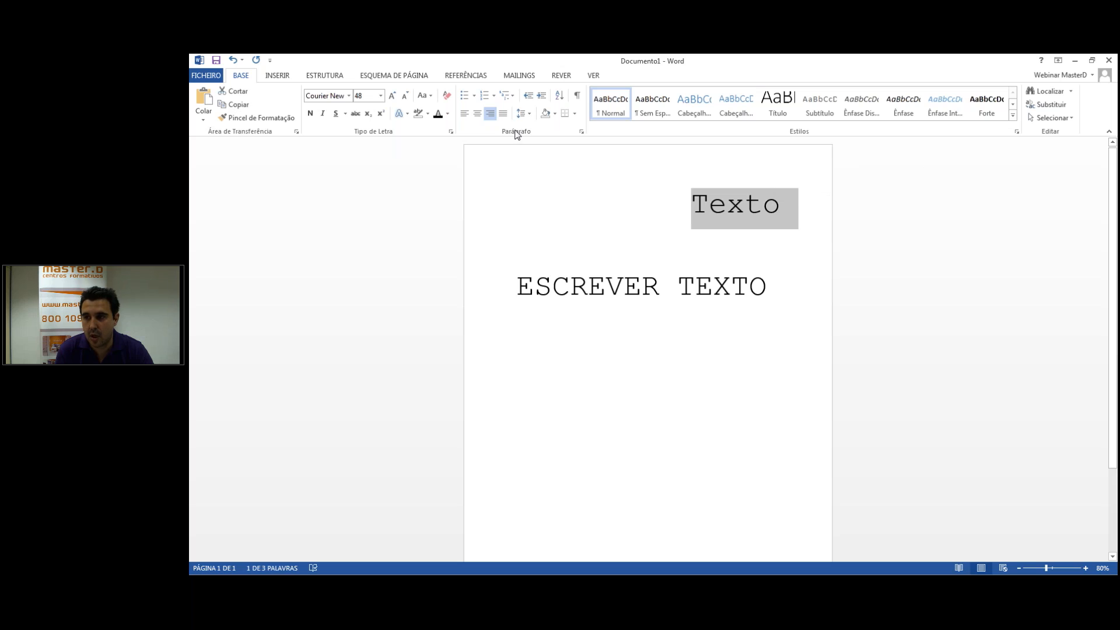
pyautogui.click(477, 114)
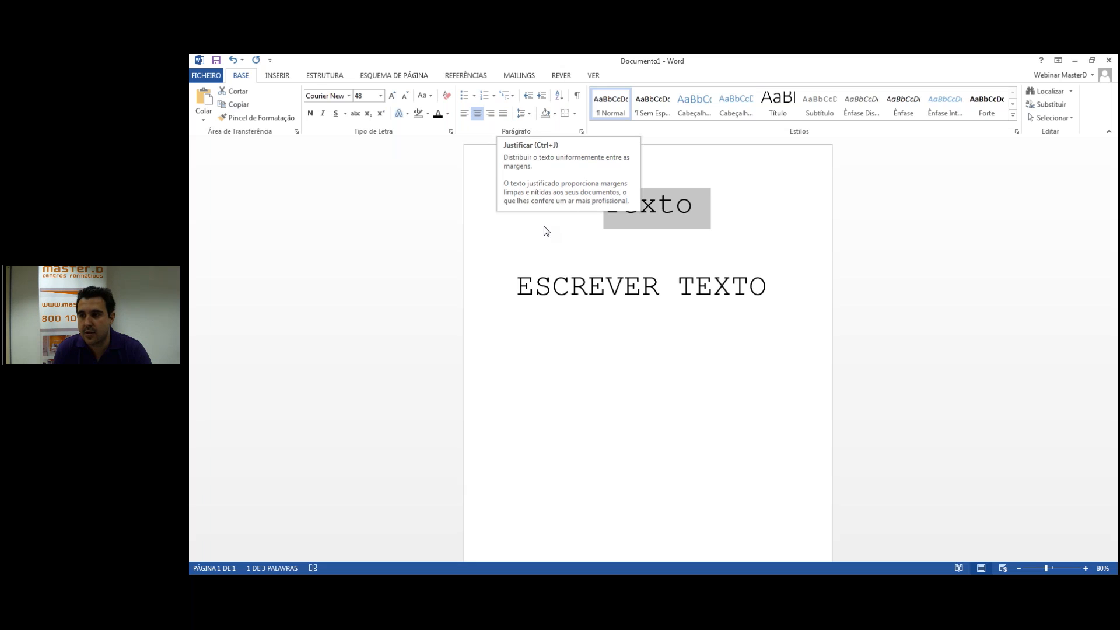
pyautogui.click(502, 116)
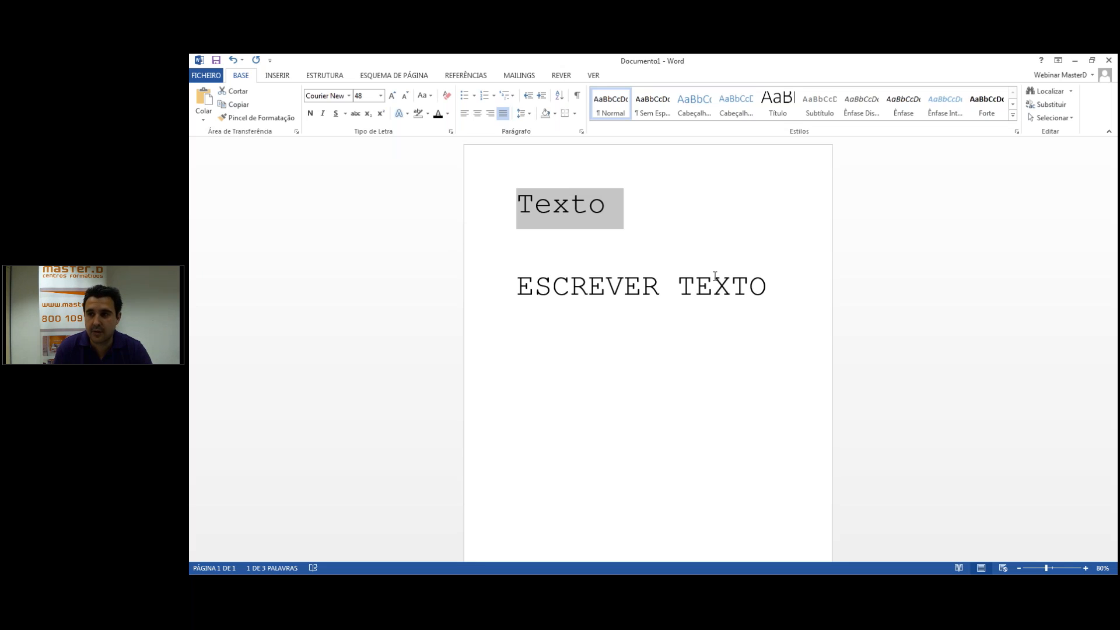
pyautogui.click(610, 220)
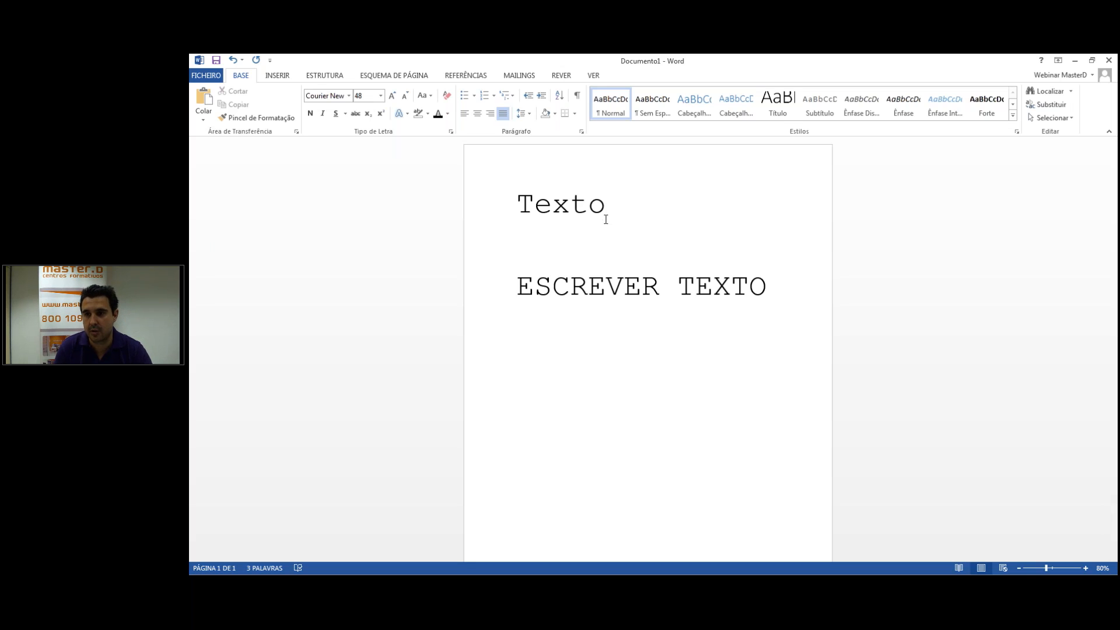
pyautogui.click(529, 114)
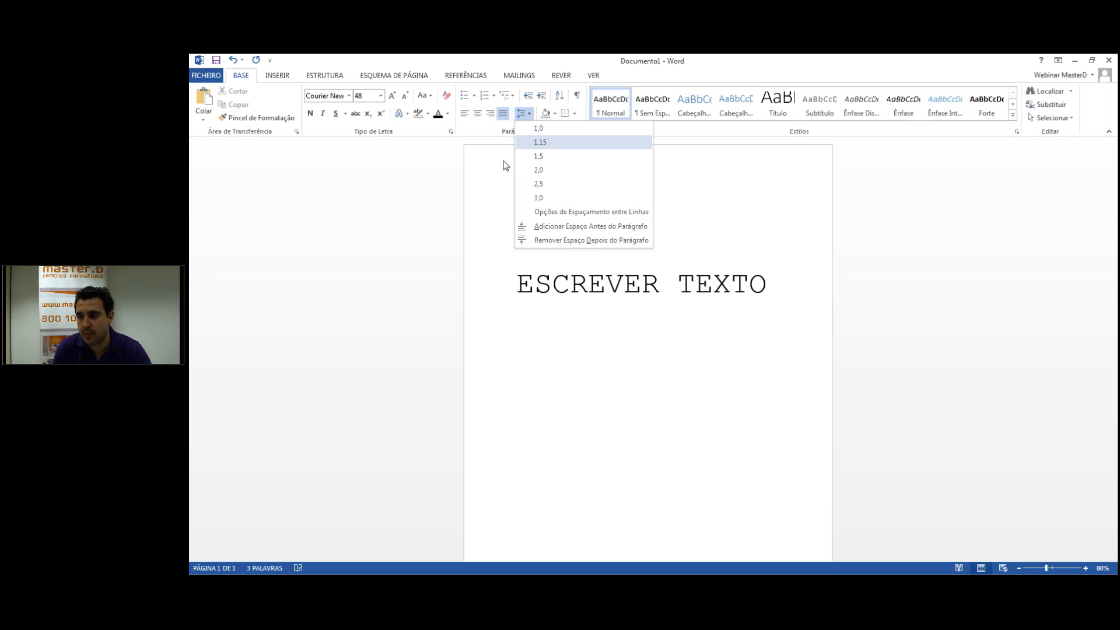
pyautogui.click(540, 142)
# Step: Delete the empty line between "Texto" and "ESCREVER TEXTO"
pyautogui.hotkey('ctrl', 'r')
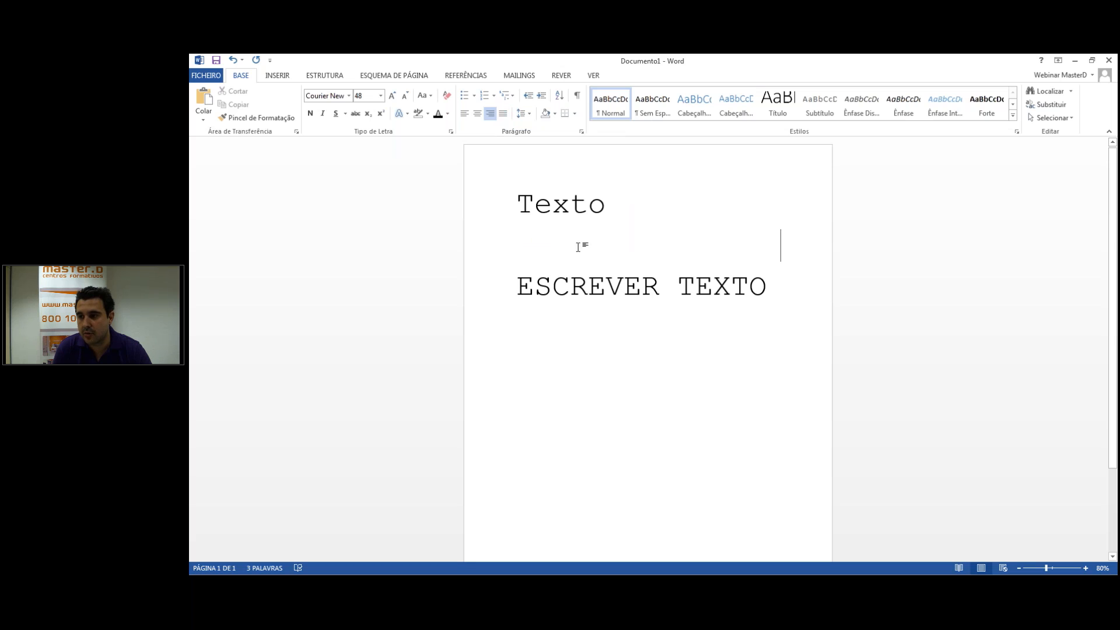
pyautogui.hotkey('ctrl', 'l')
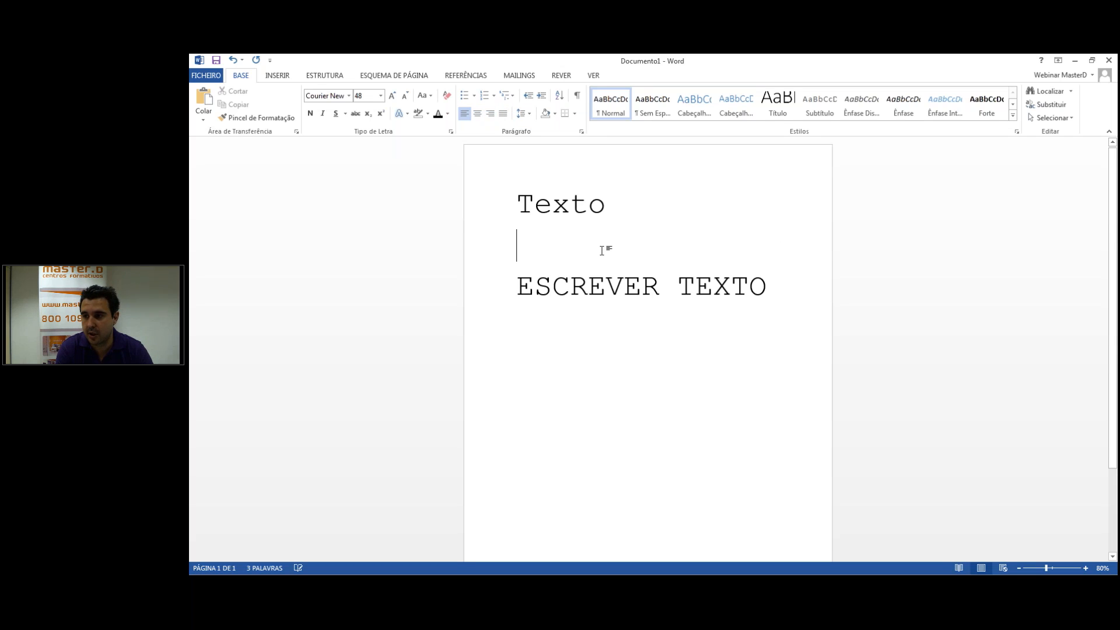
pyautogui.press('BackSpace')
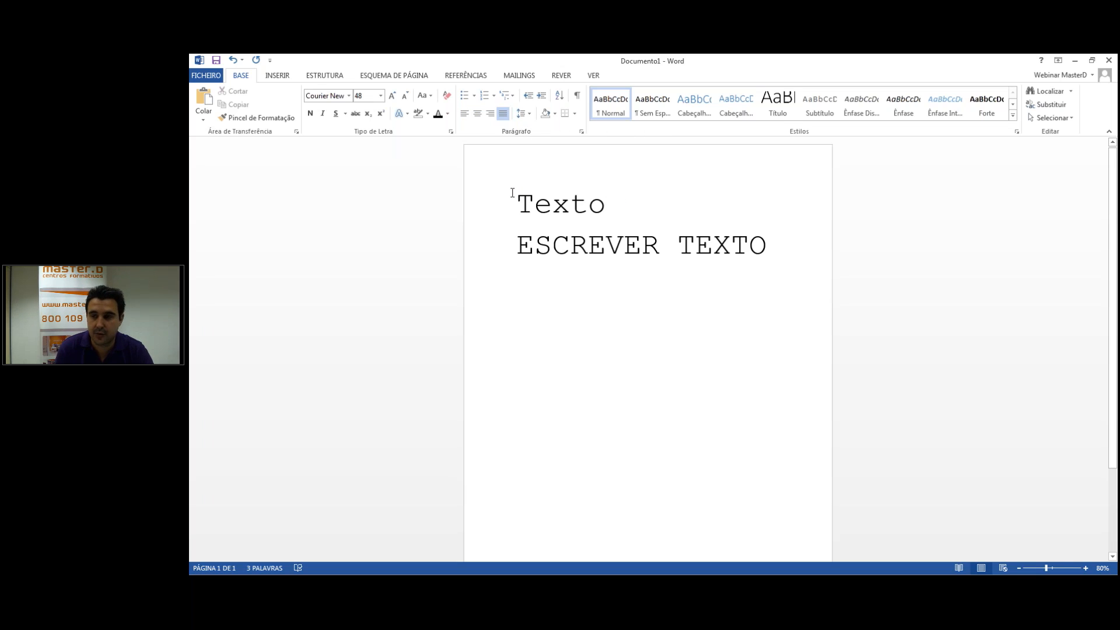
# Step: Set the line spacing of the "Texto" and "ESCREVER TEXTO" lines to 3,0
pyautogui.moveTo(518, 205); pyautogui.dragTo(744, 255)
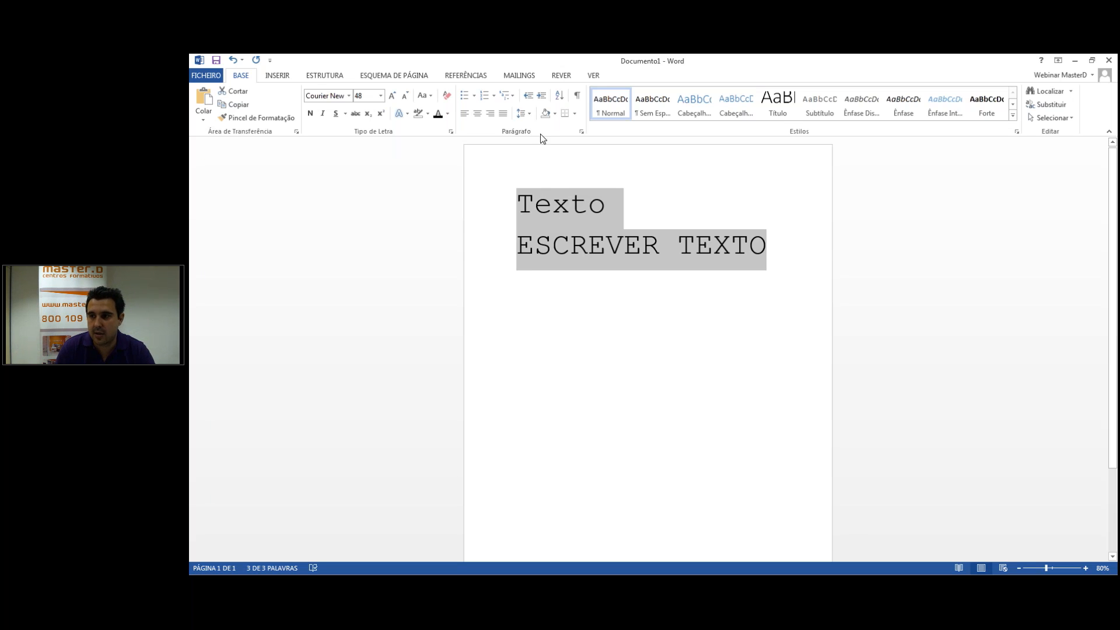
pyautogui.click(526, 119)
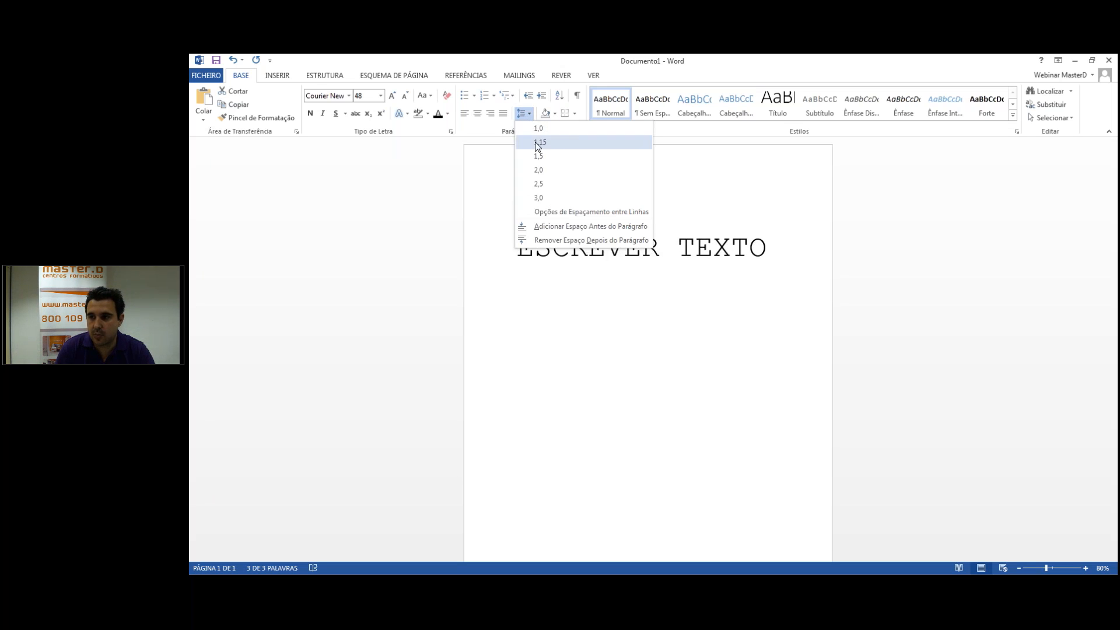
pyautogui.click(552, 198)
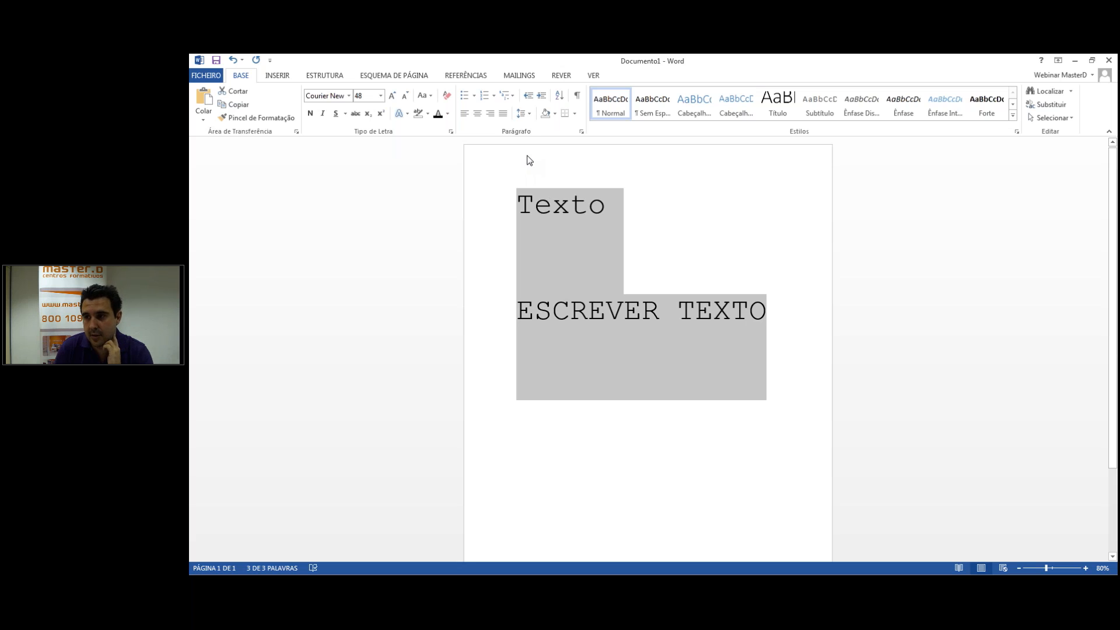
# Step: Reduce the line spacing of both text lines to 1,0 and clear the selection at the end of "ESCREVER TEXTO"
pyautogui.click(530, 115)
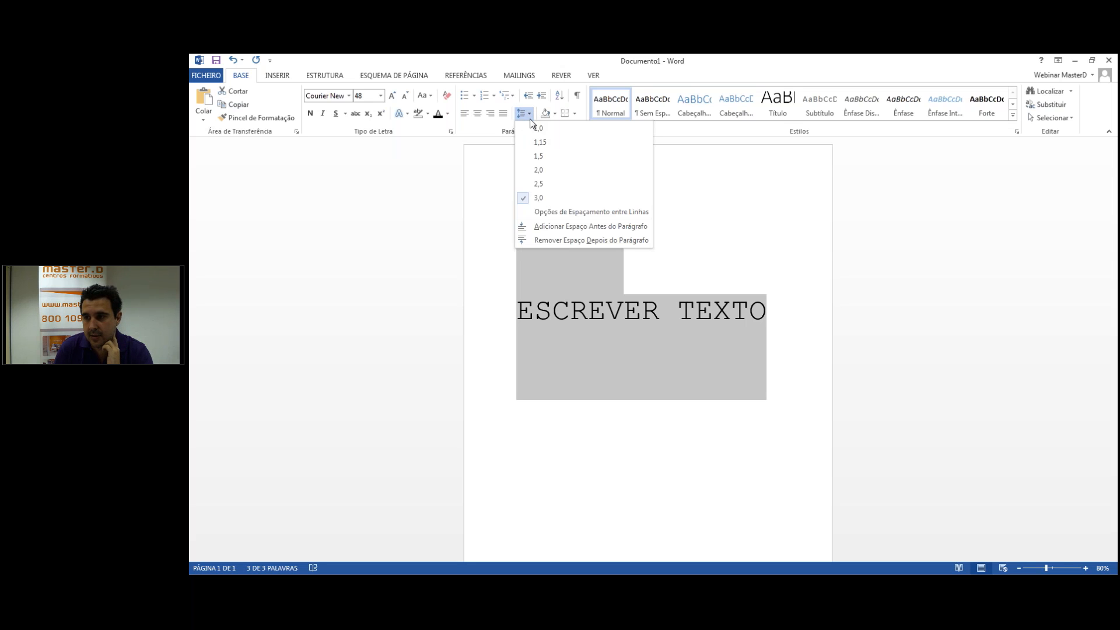
pyautogui.click(574, 136)
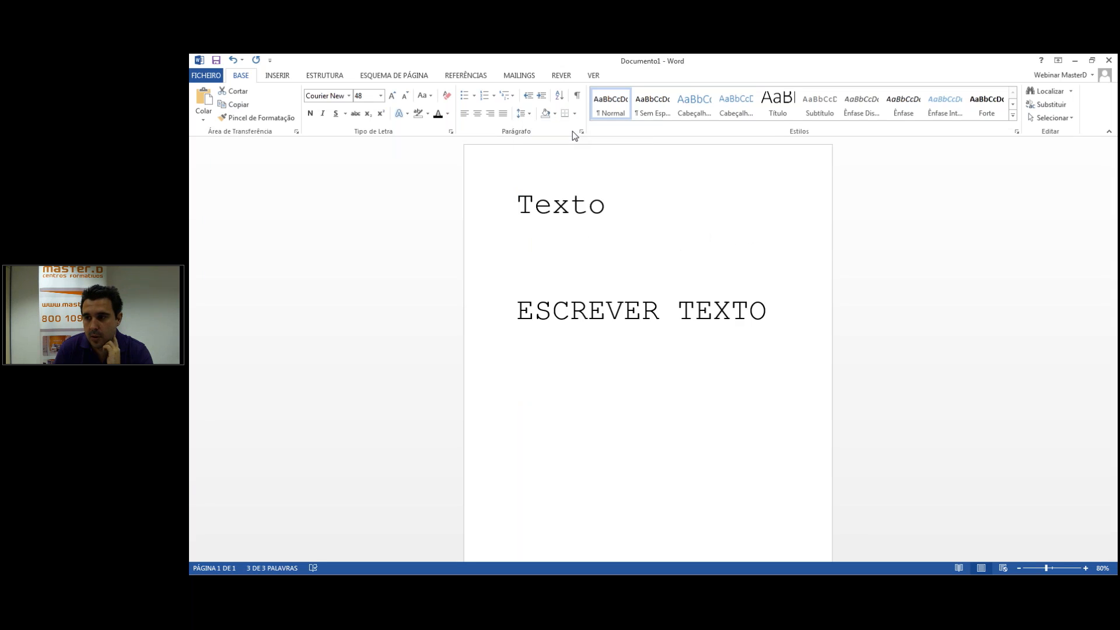
pyautogui.click(605, 284)
pyautogui.click(779, 243)
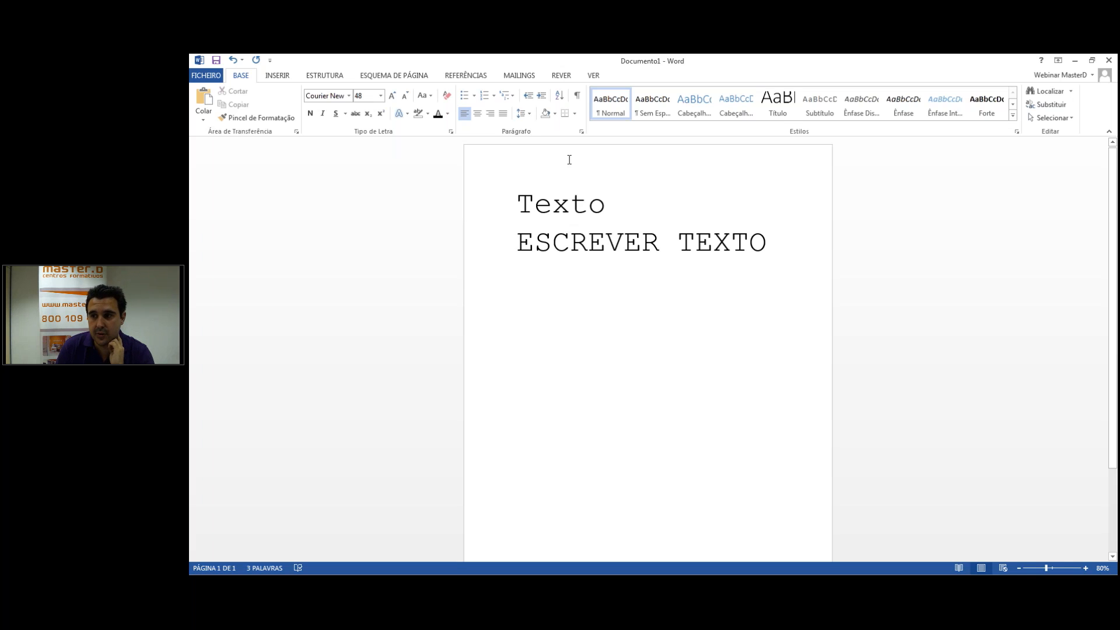
# Step: Set the spacing after the "ESCREVER TEXTO" paragraph to 0 pt in the line spacing options and apply it
pyautogui.click(529, 114)
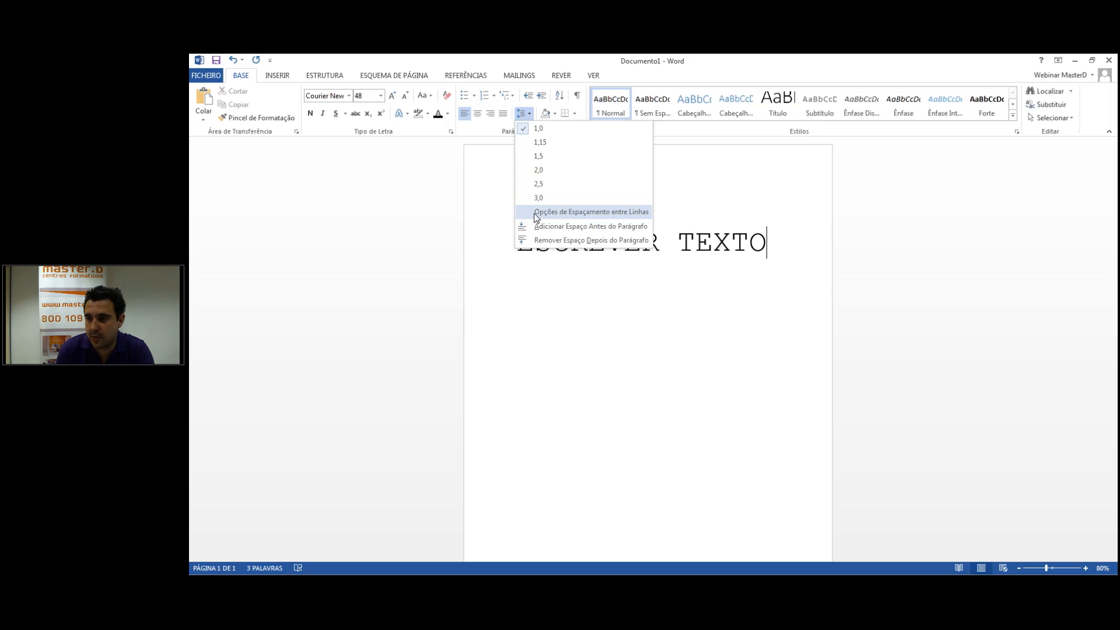
pyautogui.press('Escape')
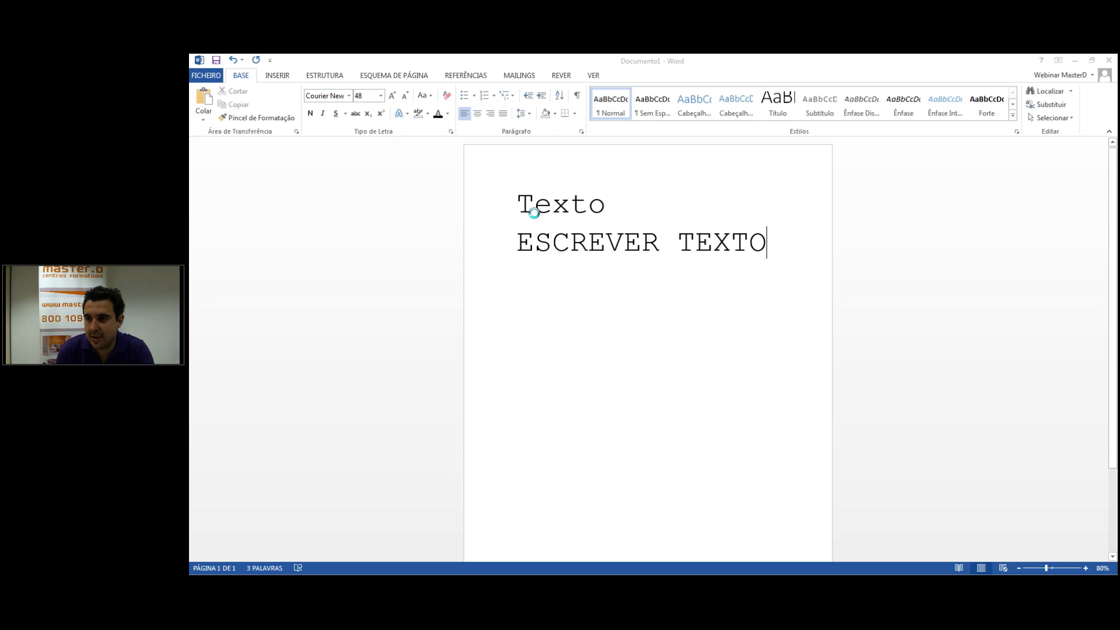
pyautogui.moveTo(577, 162); pyautogui.dragTo(853, 193)
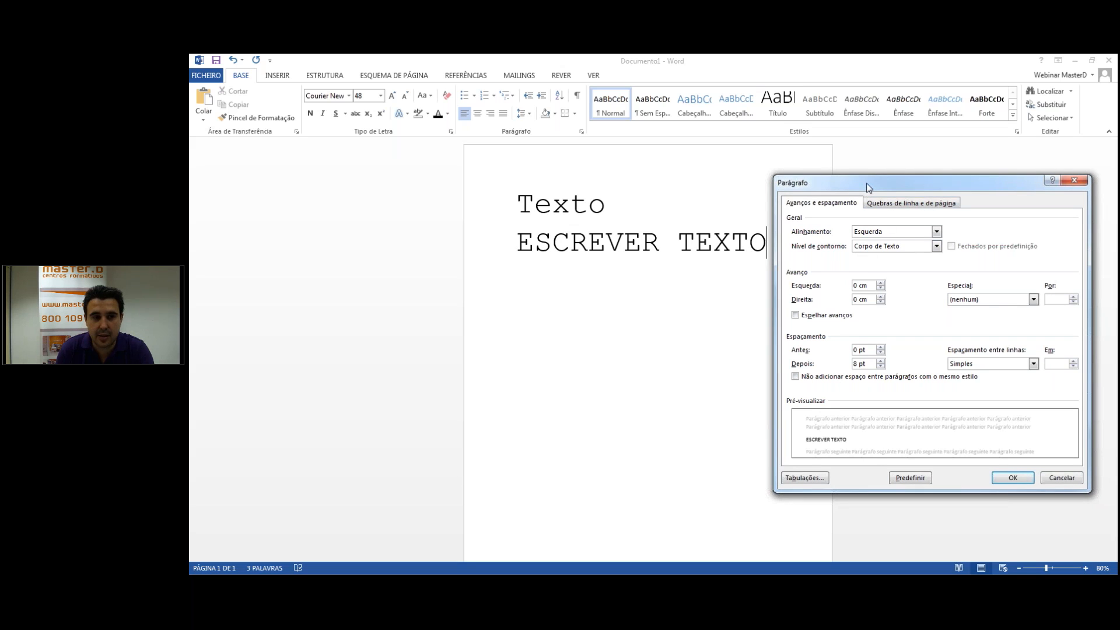
pyautogui.moveTo(867, 191); pyautogui.dragTo(874, 169)
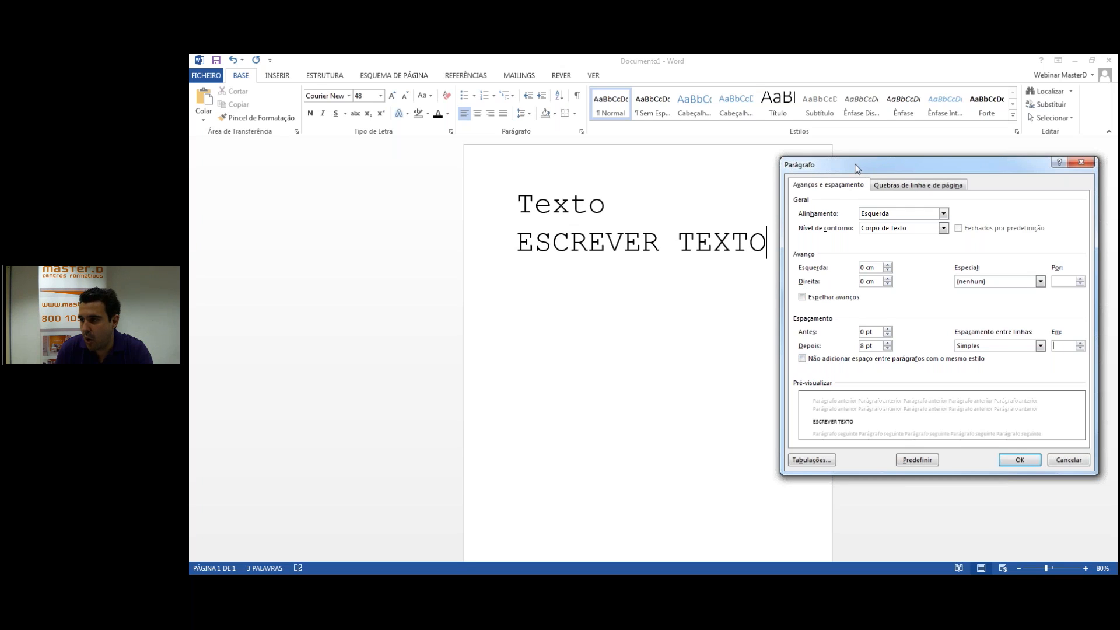
pyautogui.moveTo(856, 164); pyautogui.dragTo(853, 143)
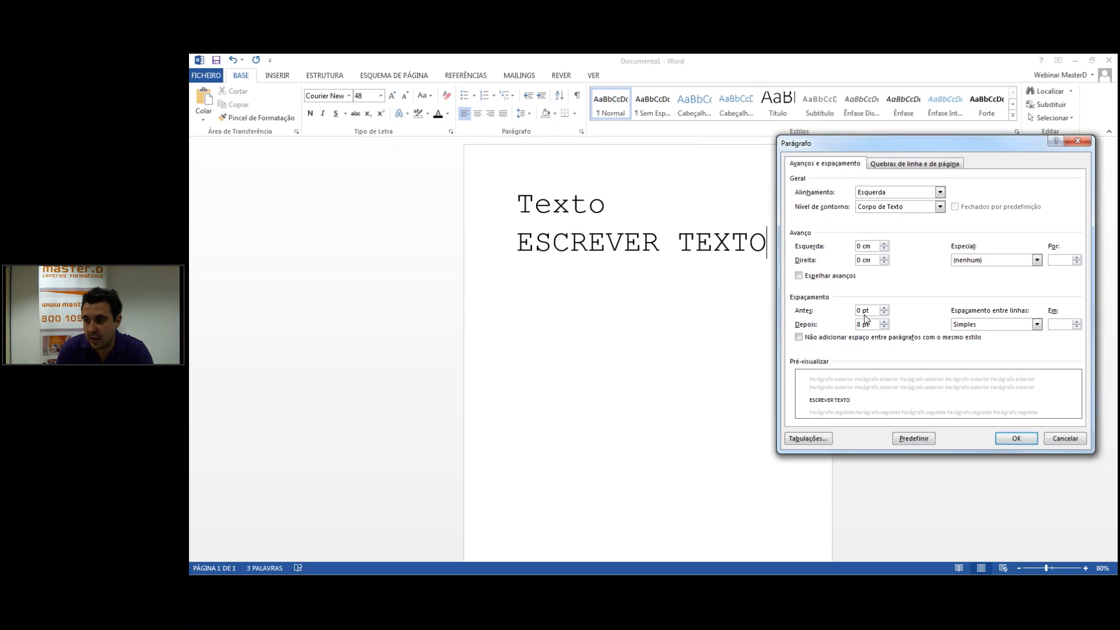
pyautogui.click(884, 326)
pyautogui.click(884, 327)
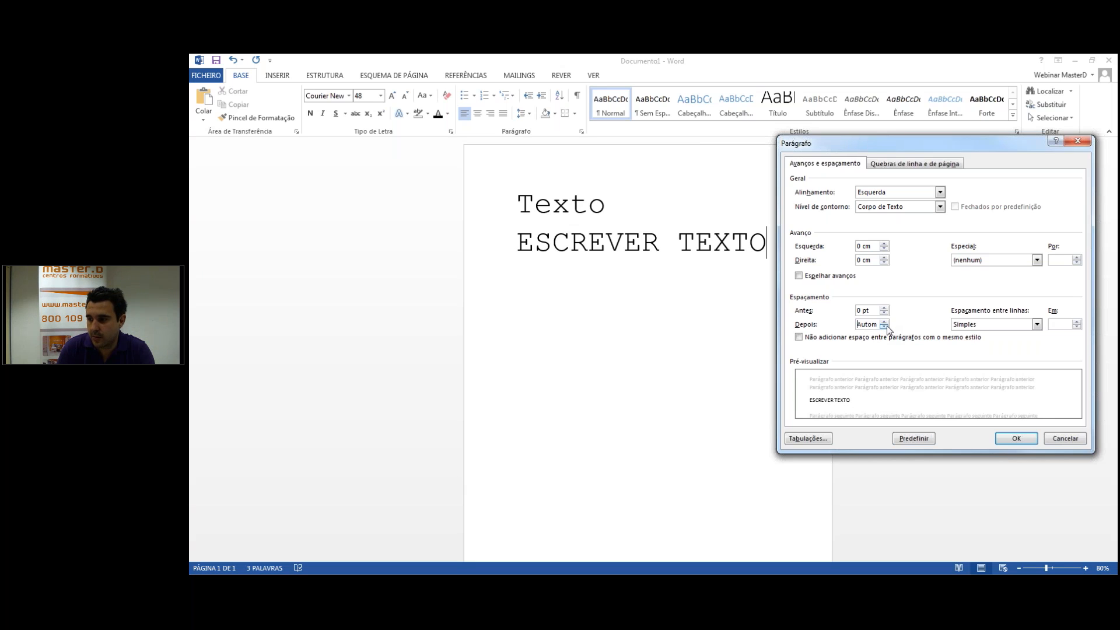
pyautogui.click(885, 322)
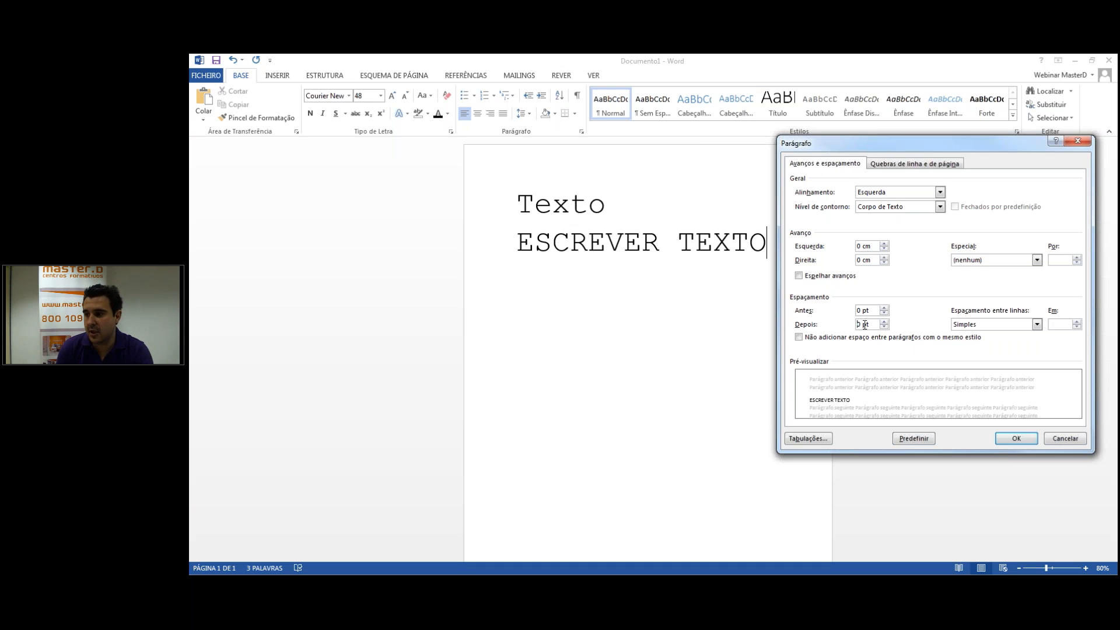
pyautogui.click(1013, 440)
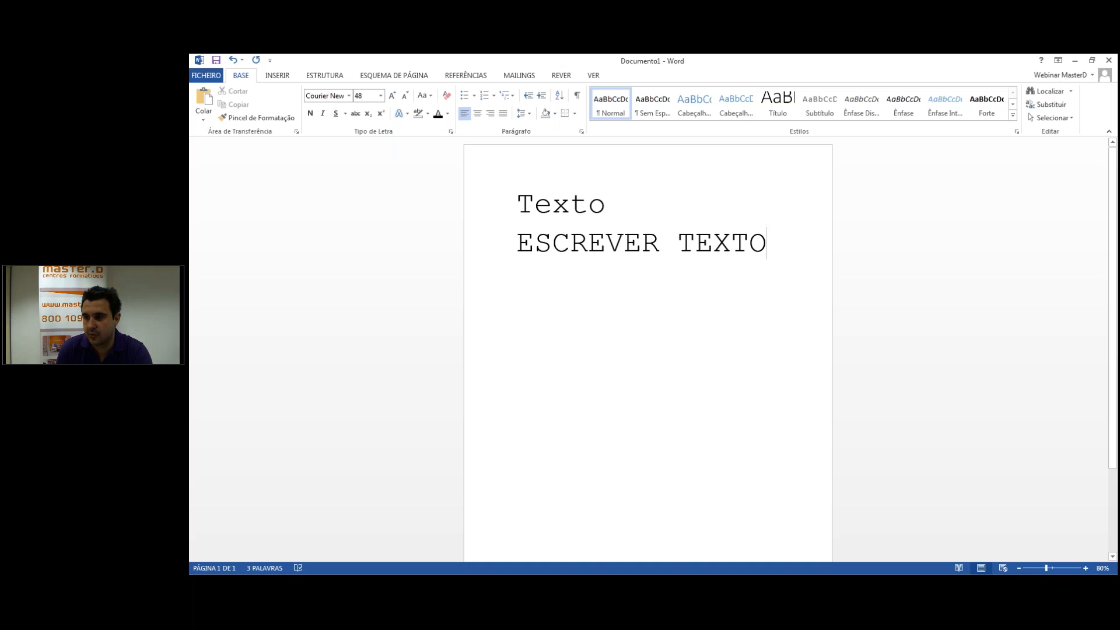
# Step: Set the line spacing of both the "Texto" and "ESCREVER TEXTO" lines to 2,0
pyautogui.click(519, 203)
pyautogui.moveTo(525, 203); pyautogui.dragTo(691, 249)
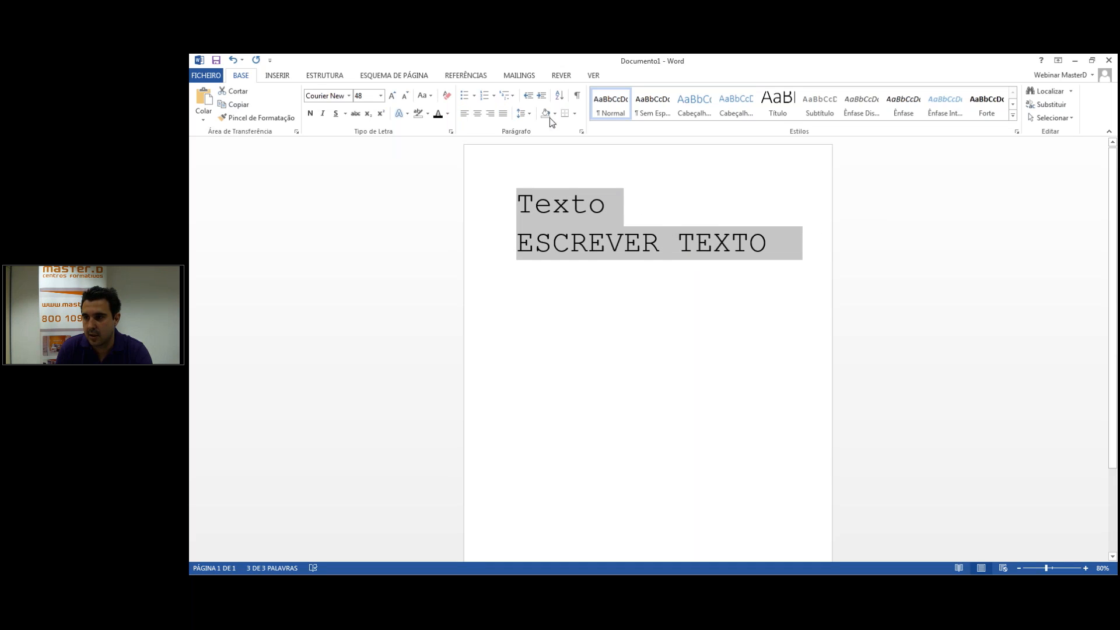
pyautogui.click(522, 114)
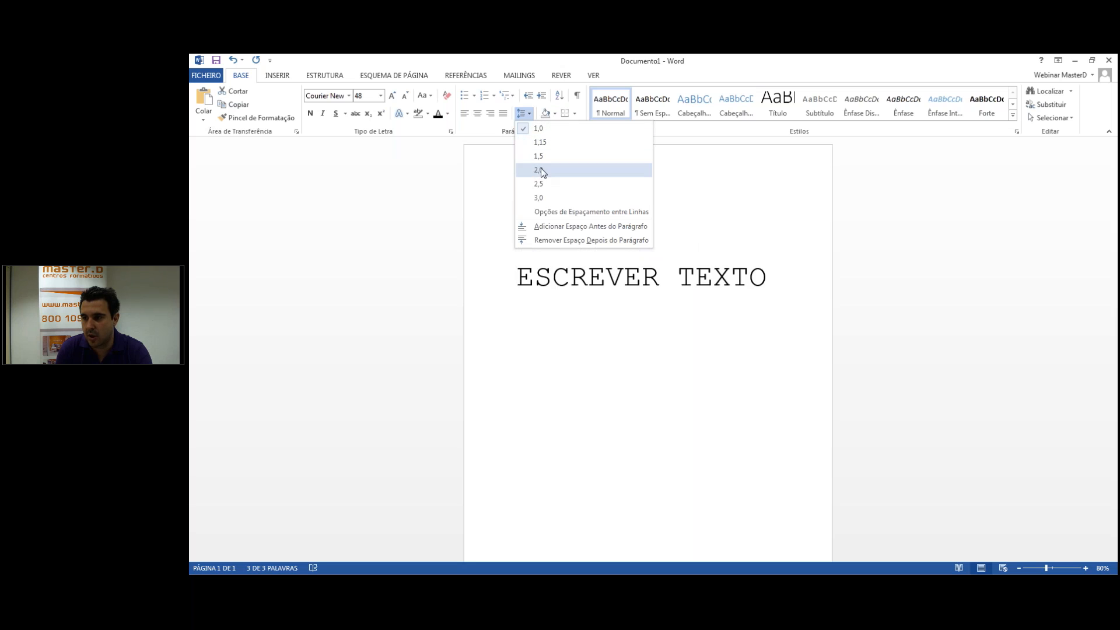
pyautogui.click(539, 170)
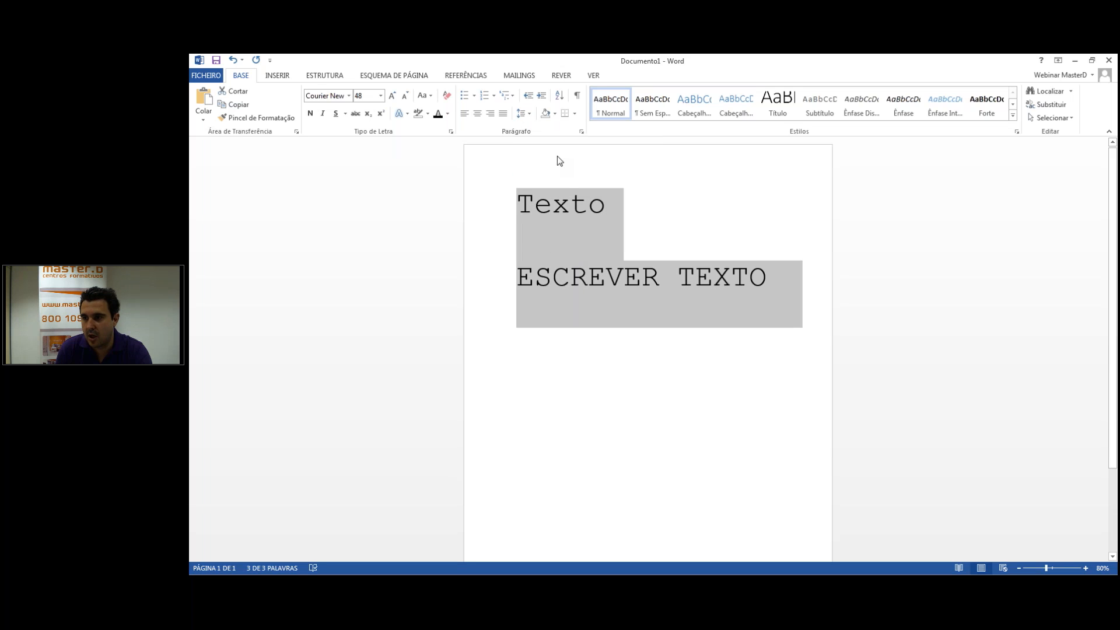
# Step: Remove the spacing after both selected paragraphs through the line spacing options and apply it
pyautogui.click(530, 116)
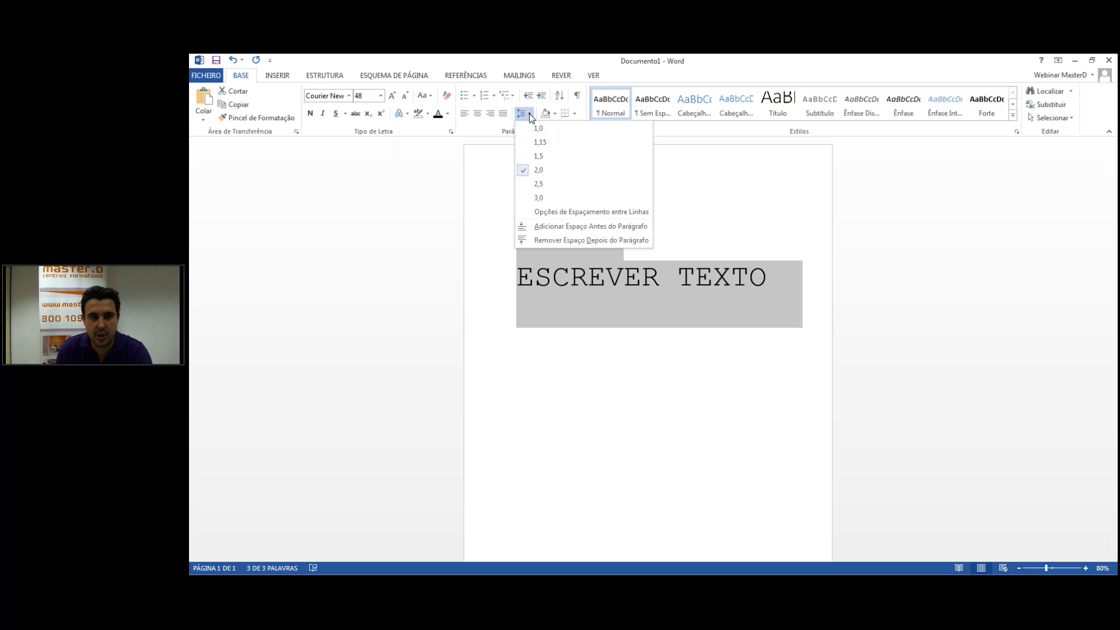
pyautogui.click(564, 213)
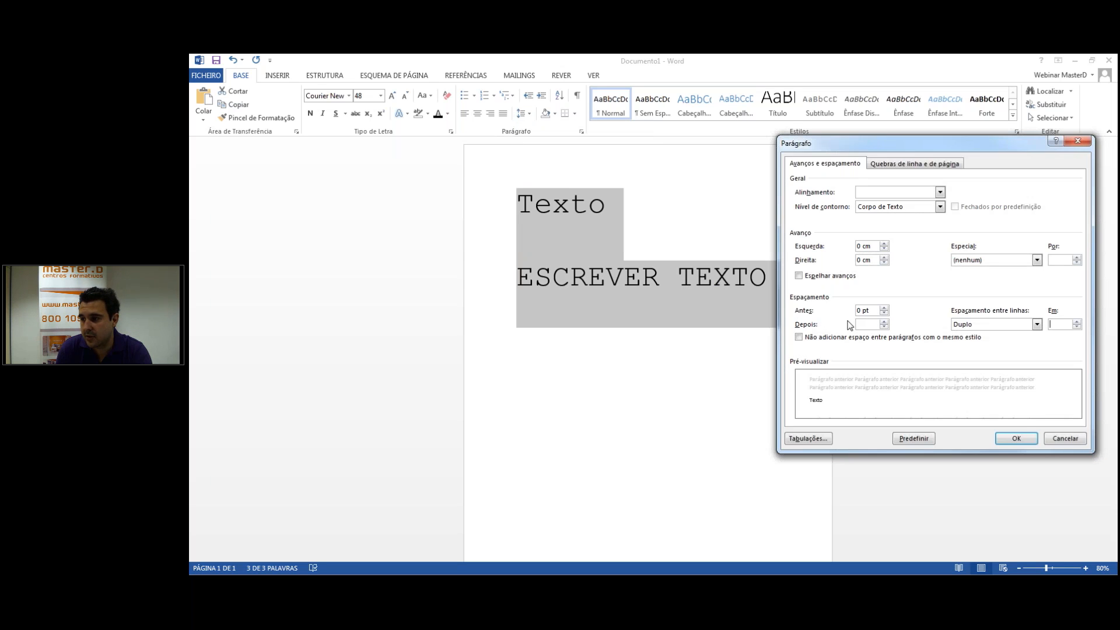
pyautogui.click(883, 327)
pyautogui.click(1016, 438)
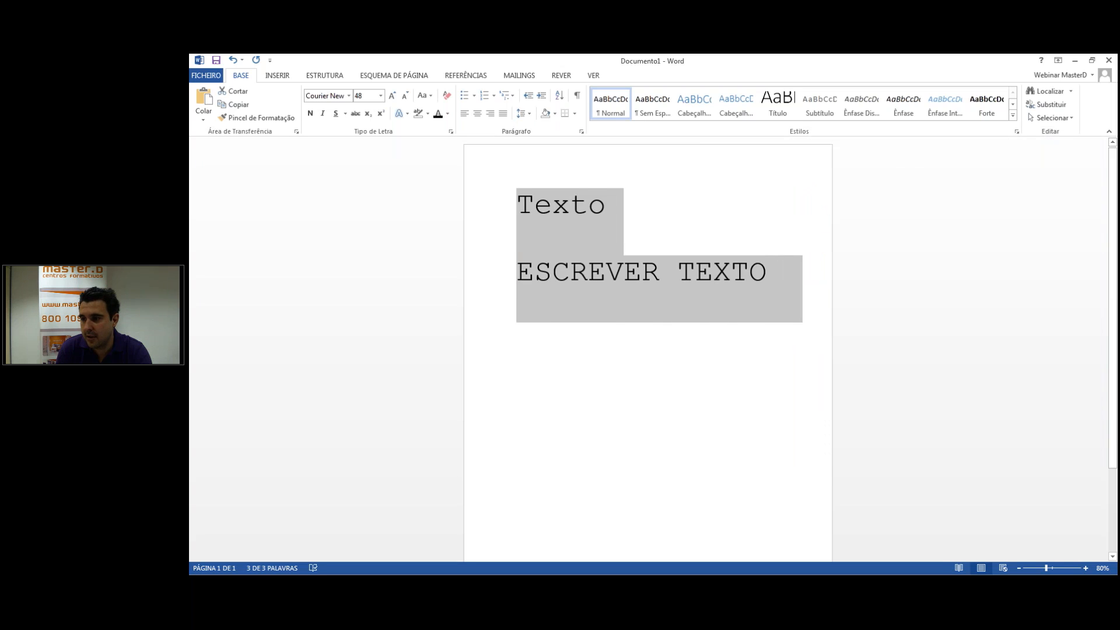
# Step: Set the line spacing of the "Texto" and "ESCREVER TEXTO" lines to 1,0 and clear the selection
pyautogui.click(700, 286)
pyautogui.moveTo(528, 203); pyautogui.dragTo(771, 303)
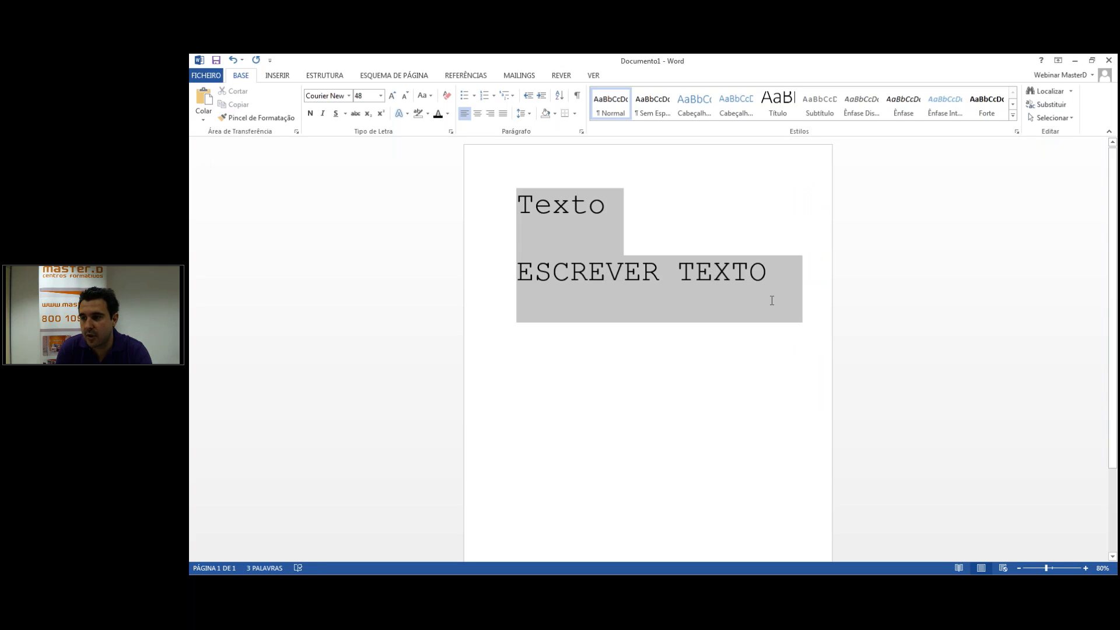
pyautogui.click(521, 113)
pyautogui.click(538, 128)
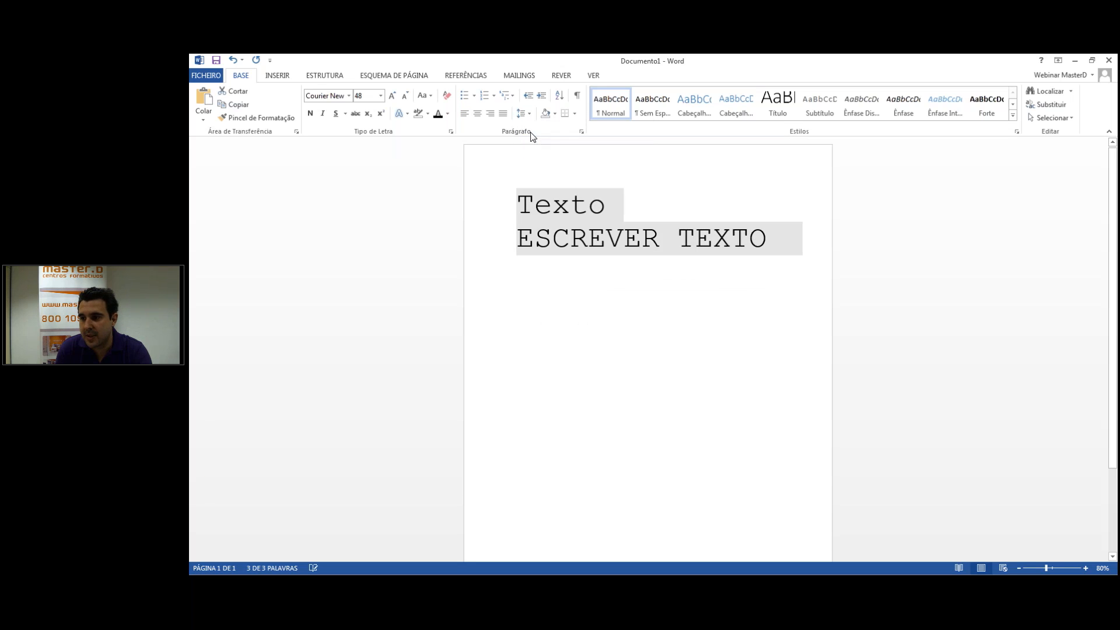
pyautogui.click(642, 238)
# Step: Turn the "Texto" and "ESCREVER TEXTO" lines into a bulleted list with solid round bullets
pyautogui.moveTo(606, 211); pyautogui.dragTo(517, 207)
pyautogui.hotkey('ctrl', 'j')
pyautogui.press('Left')
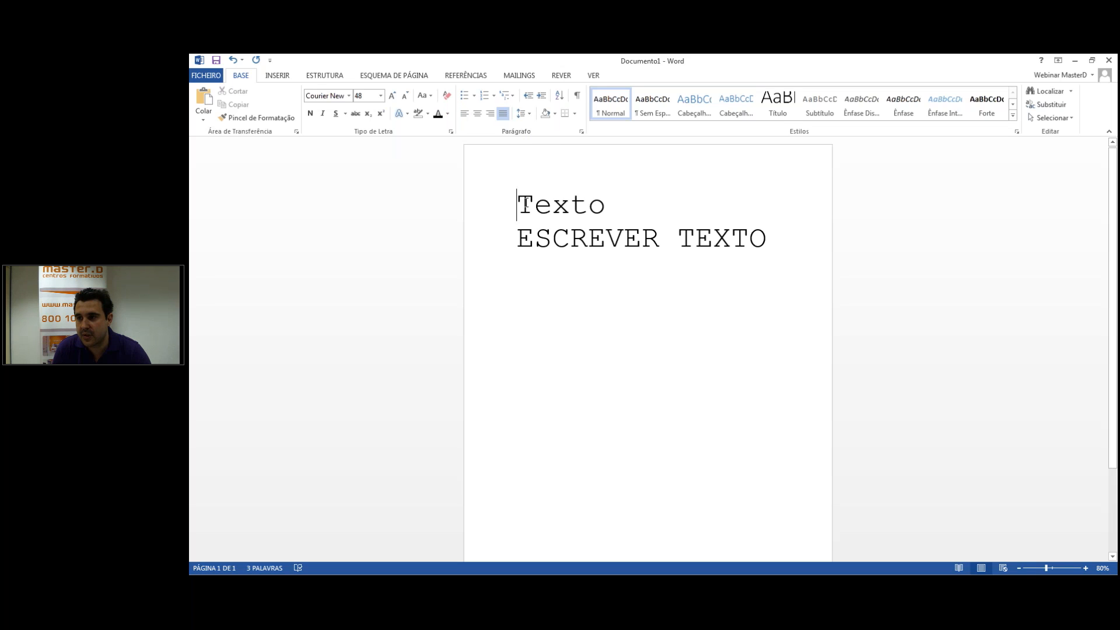
pyautogui.moveTo(524, 204); pyautogui.dragTo(802, 240)
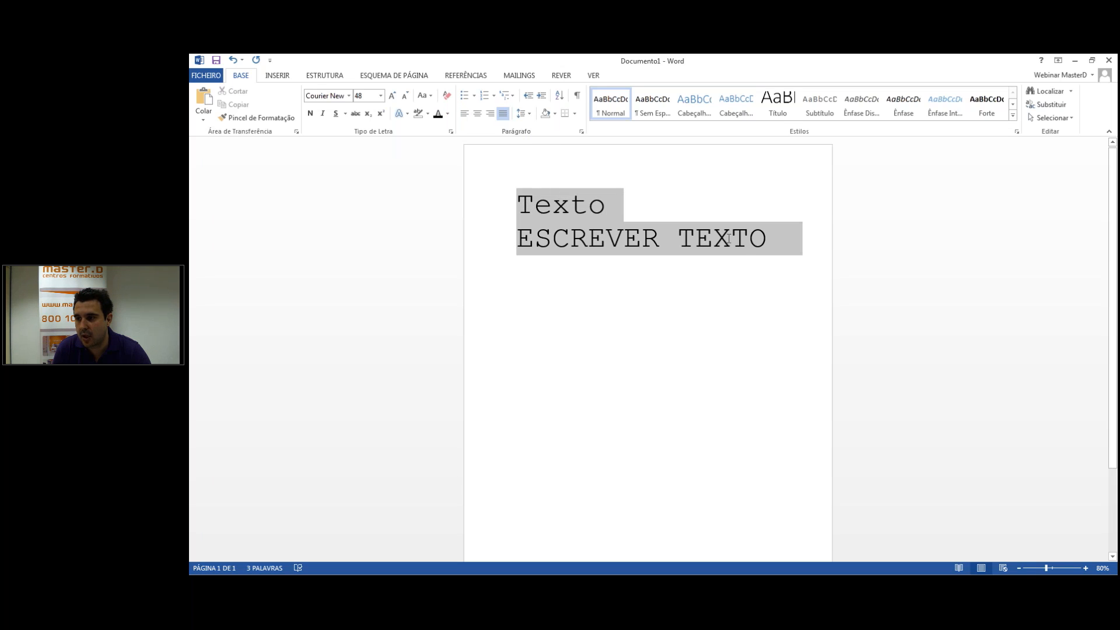
pyautogui.click(475, 100)
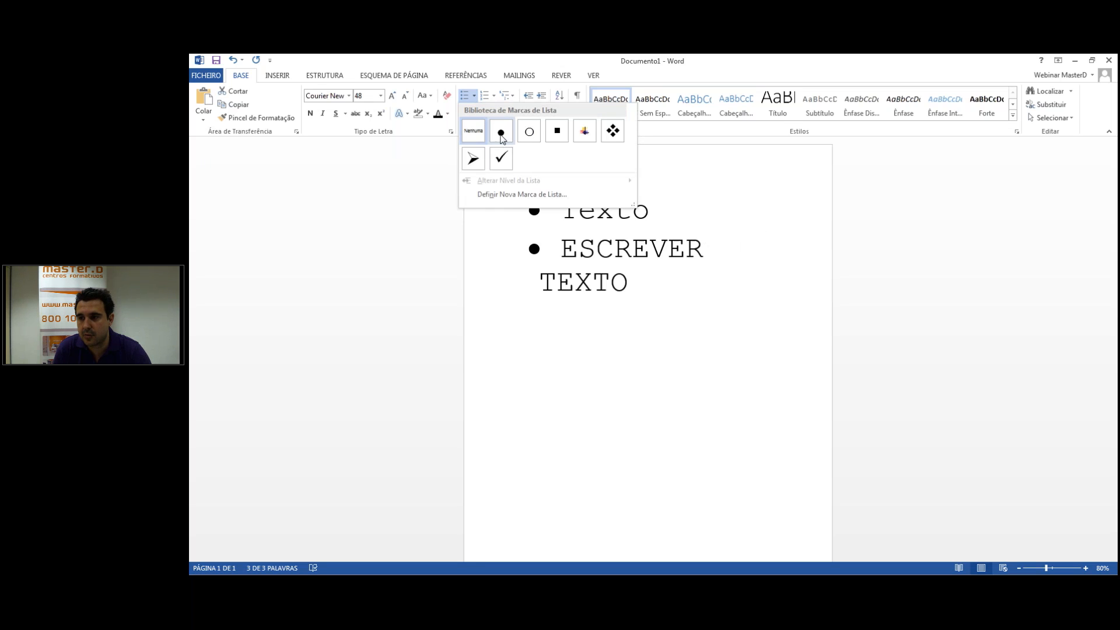
pyautogui.click(501, 134)
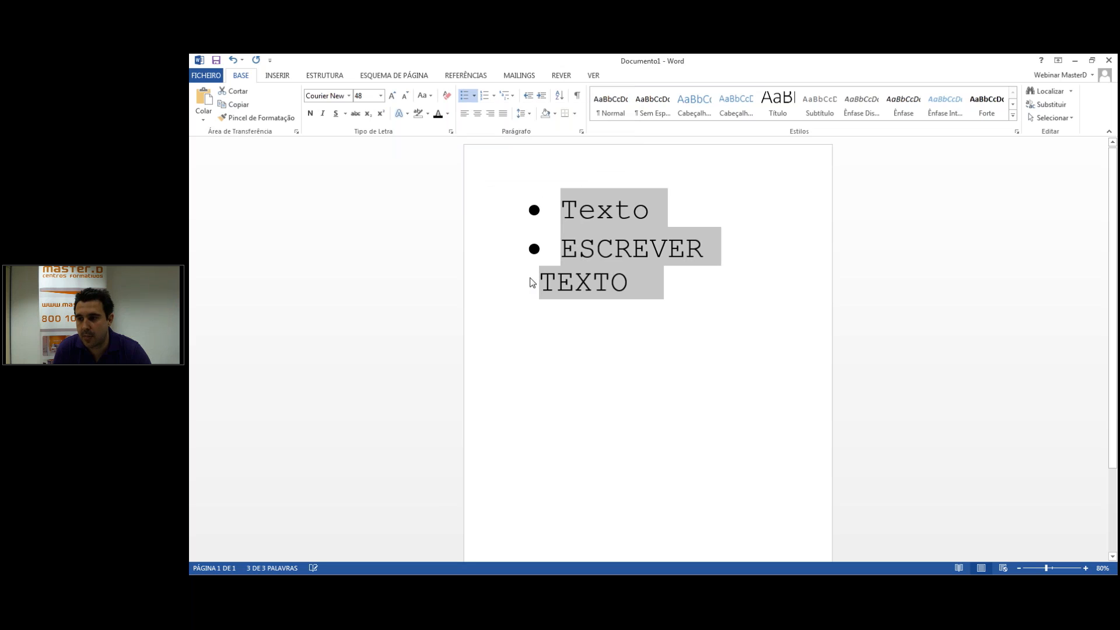
# Step: Change the bullets of both list items to the arrow symbol and clear the selection
pyautogui.click(474, 96)
pyautogui.click(481, 199)
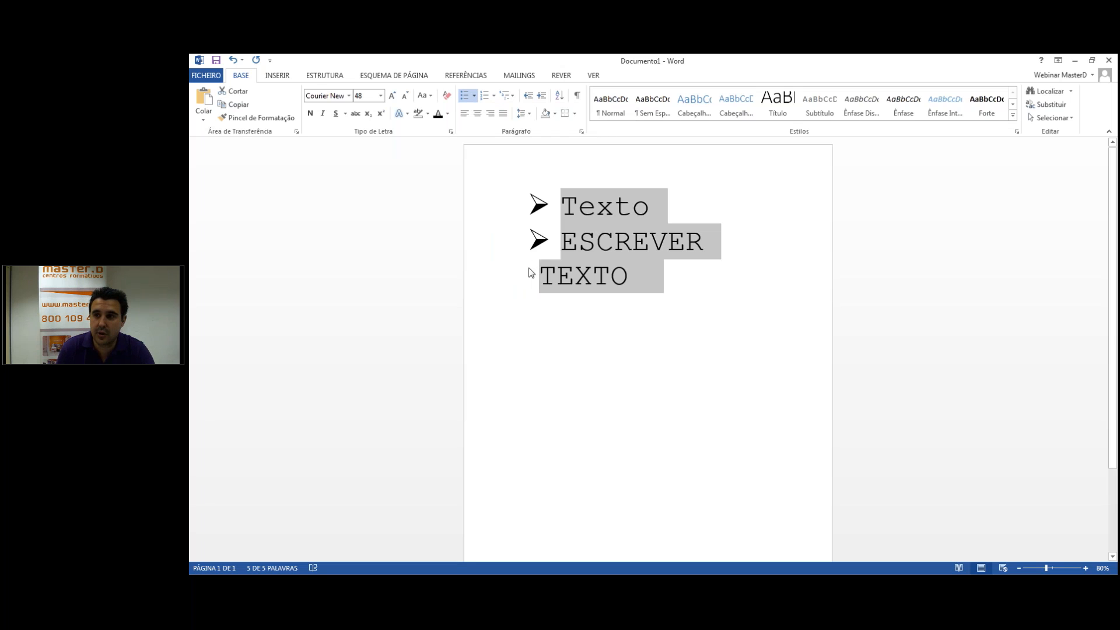
pyautogui.click(689, 278)
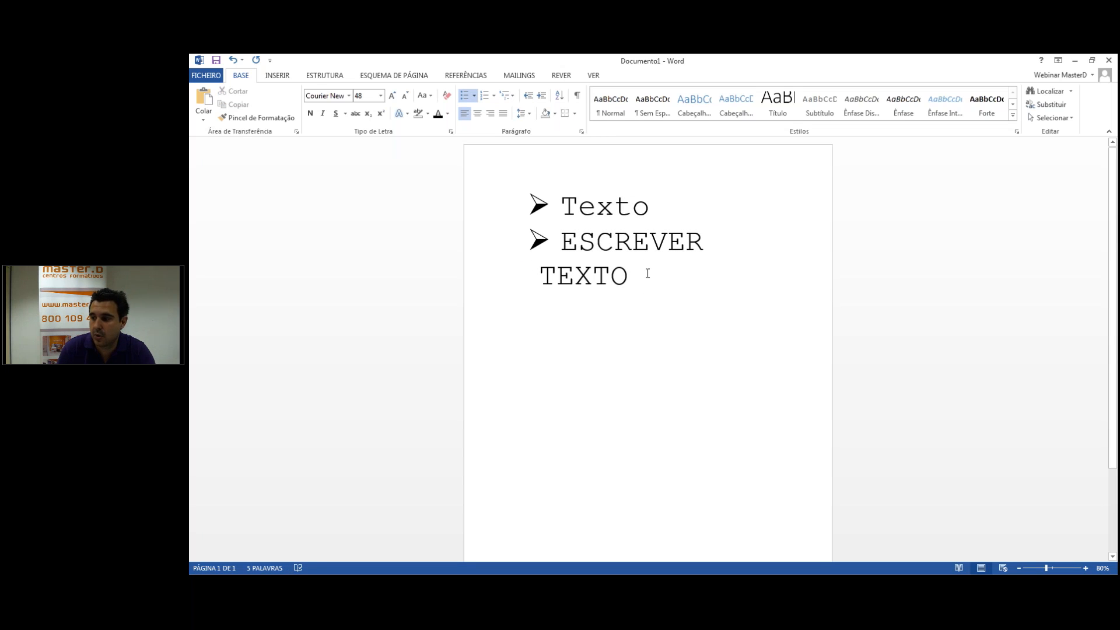
# Step: Switch both list items back to the recently used solid round bullet and look through the bullet library again
pyautogui.moveTo(596, 275); pyautogui.dragTo(533, 209)
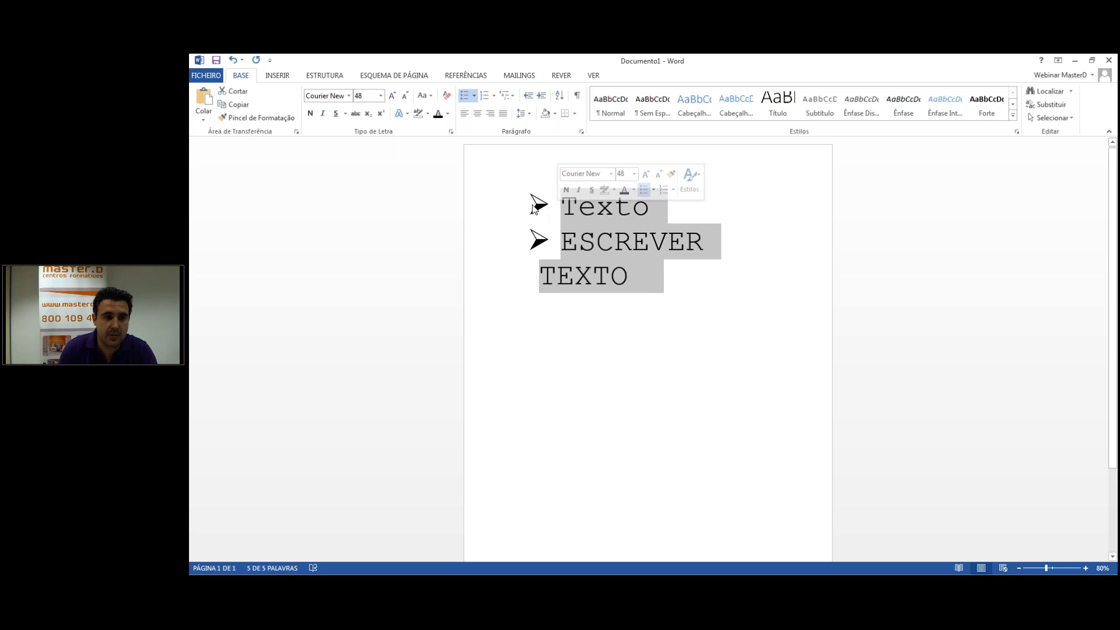
pyautogui.click(474, 95)
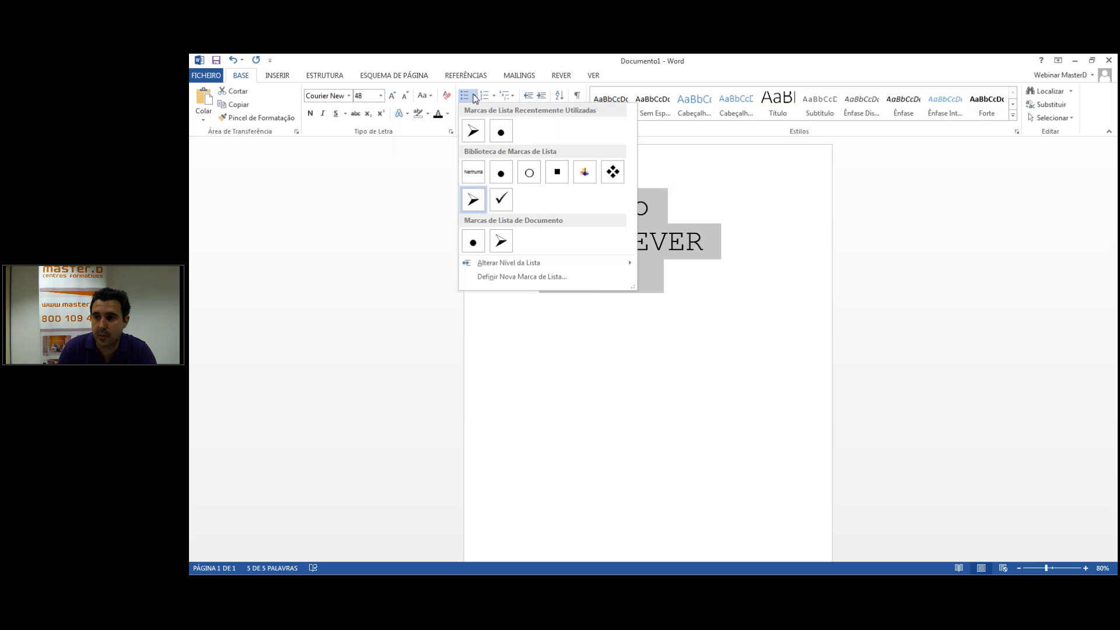
pyautogui.click(503, 133)
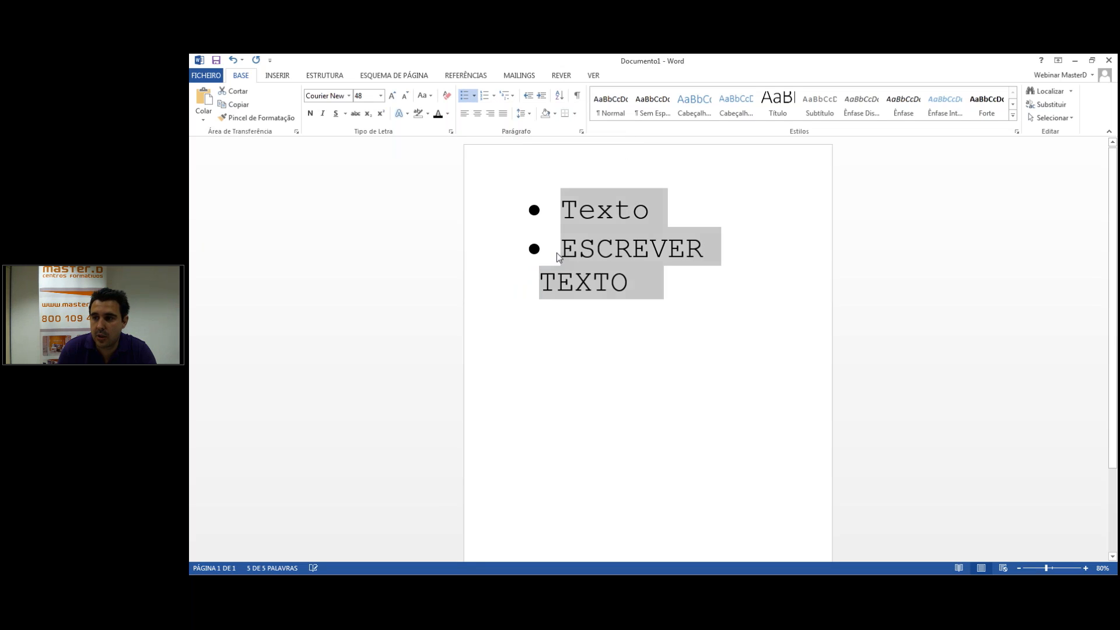
pyautogui.click(474, 95)
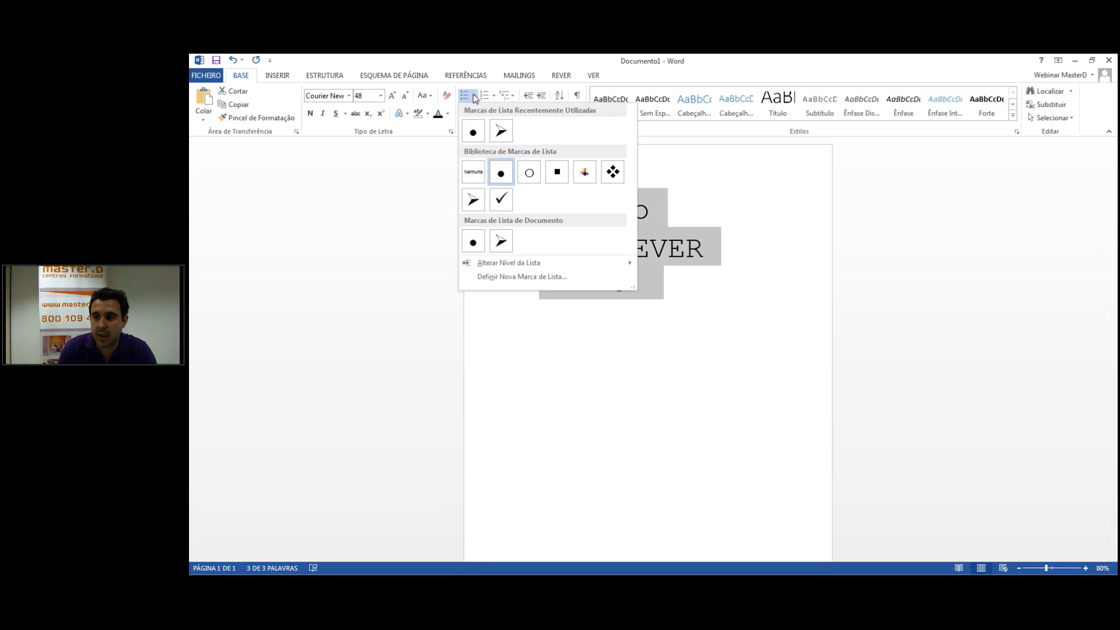
pyautogui.click(475, 96)
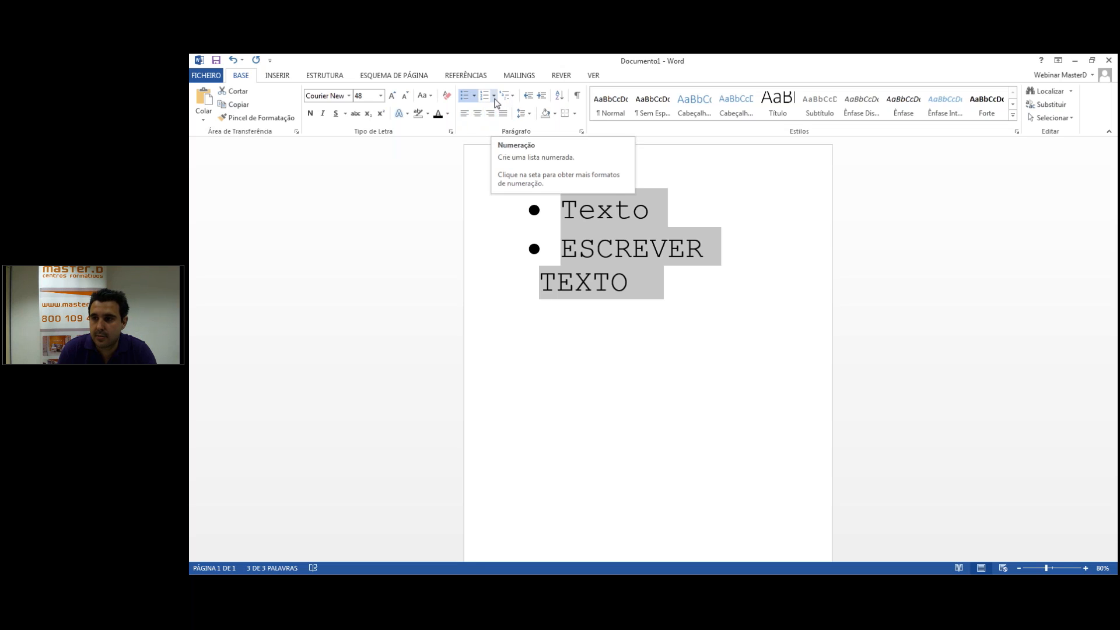
# Step: Convert both bulleted items into a numbered list in the 1. 2. 3. format
pyautogui.click(494, 98)
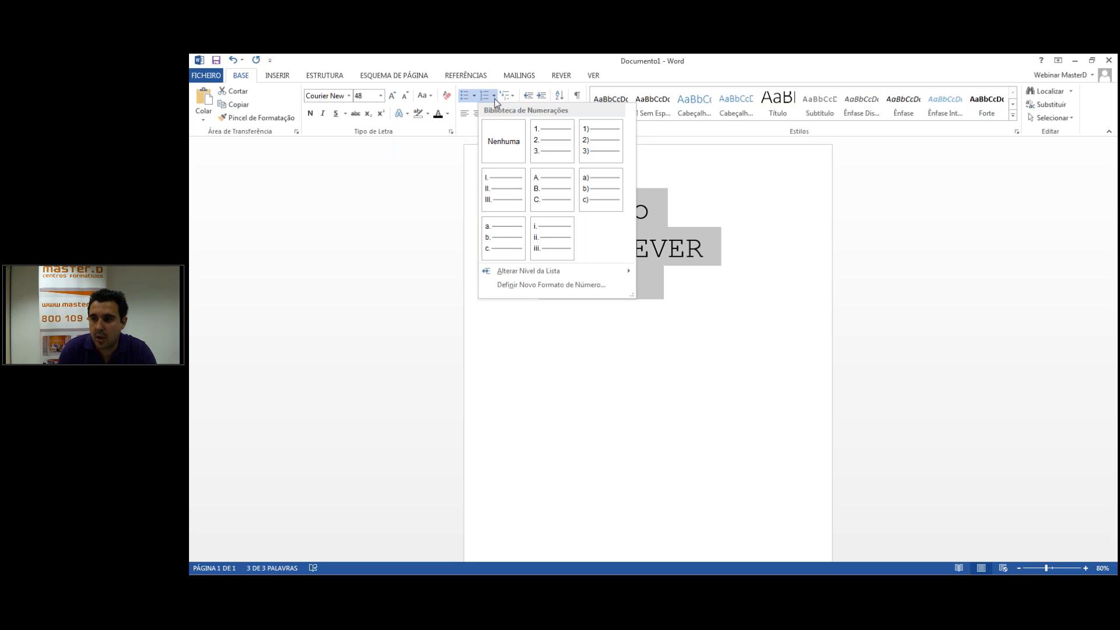
pyautogui.click(495, 98)
pyautogui.click(495, 100)
pyautogui.click(545, 142)
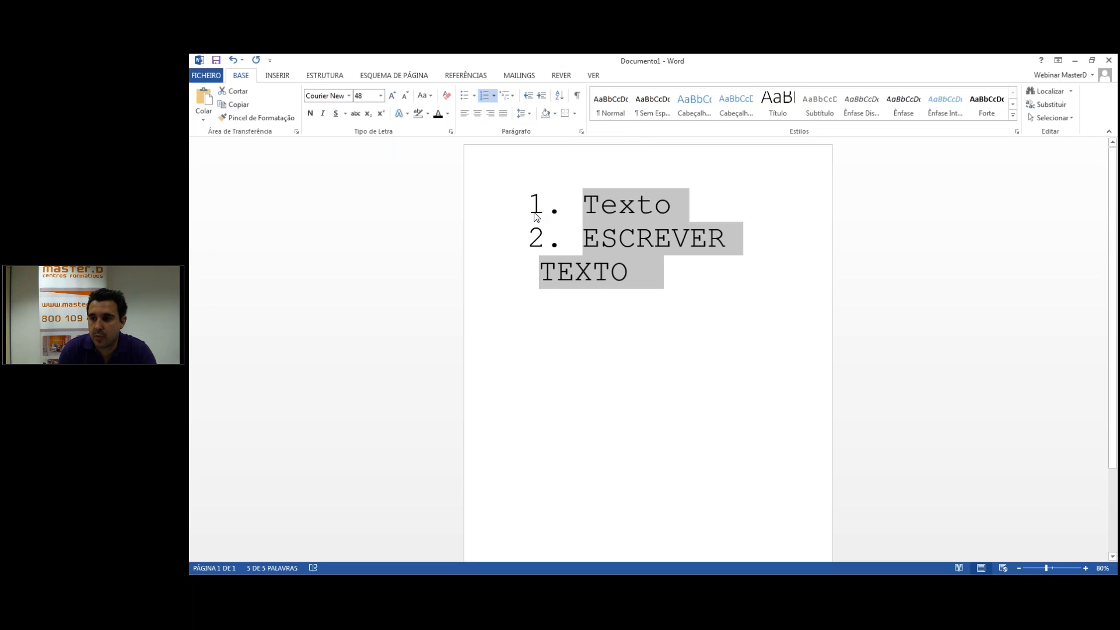
# Step: Delete the word "TEXTO" from the second numbered item so that it reads "ESCREVER"
pyautogui.click(665, 272)
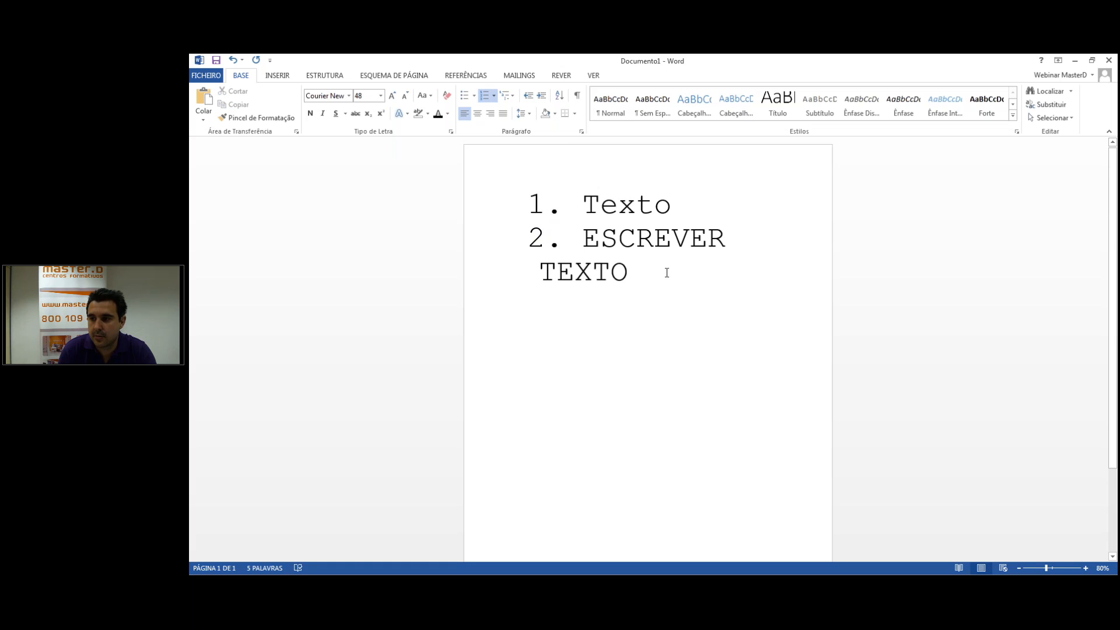
pyautogui.press('BackSpace')
pyautogui.press('BackSpace')
pyautogui.press('BackSpace')
pyautogui.press('BackSpace')
pyautogui.press('BackSpace')
pyautogui.press('BackSpace')
pyautogui.press('BackSpace')
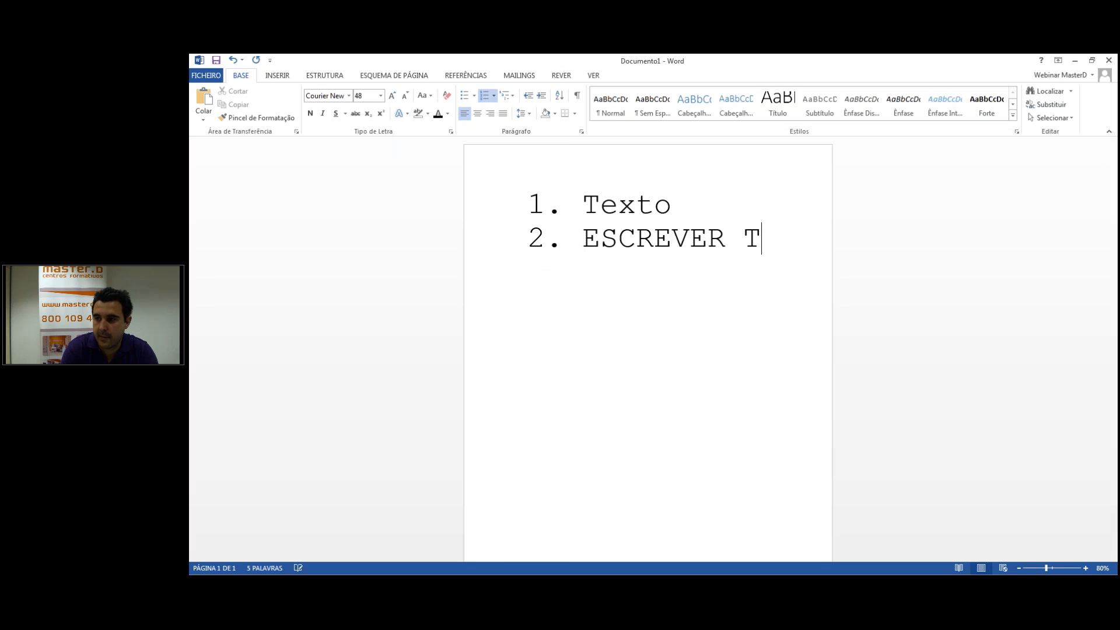
pyautogui.press('BackSpace')
pyautogui.press('BackSpace')
pyautogui.write('er')
pyautogui.press('BackSpace')
pyautogui.press('BackSpace')
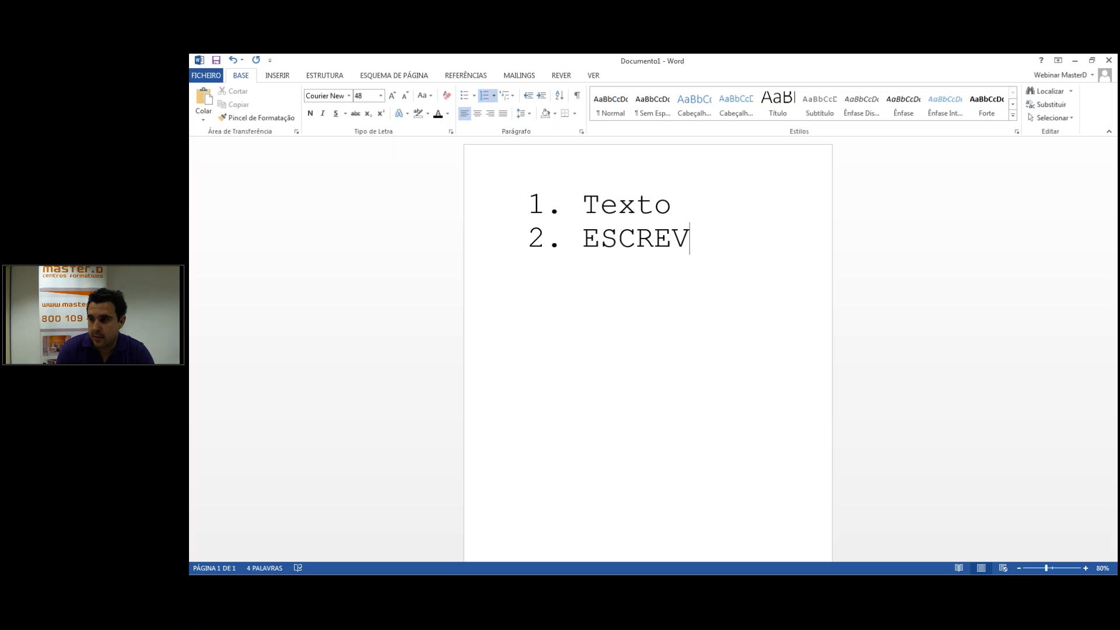
pyautogui.write('ER')
# Step: Add an empty third numbered item after "ESCREVER" and remove it again
pyautogui.press('Return')
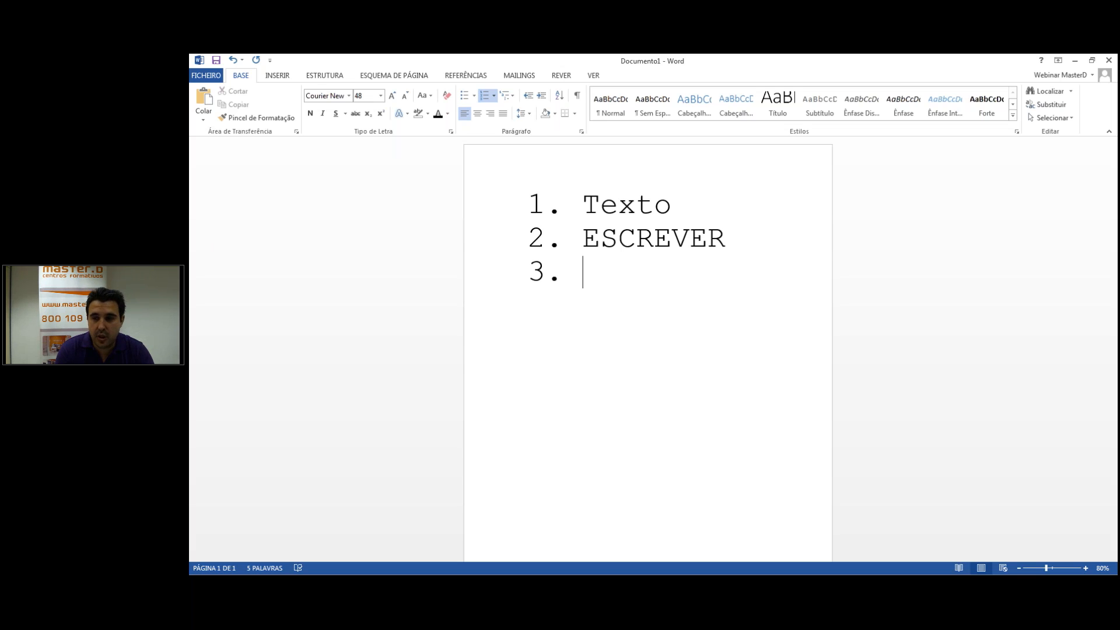
pyautogui.press('BackSpace')
pyautogui.press('BackSpace')
pyautogui.press('BackSpace')
pyautogui.press('BackSpace')
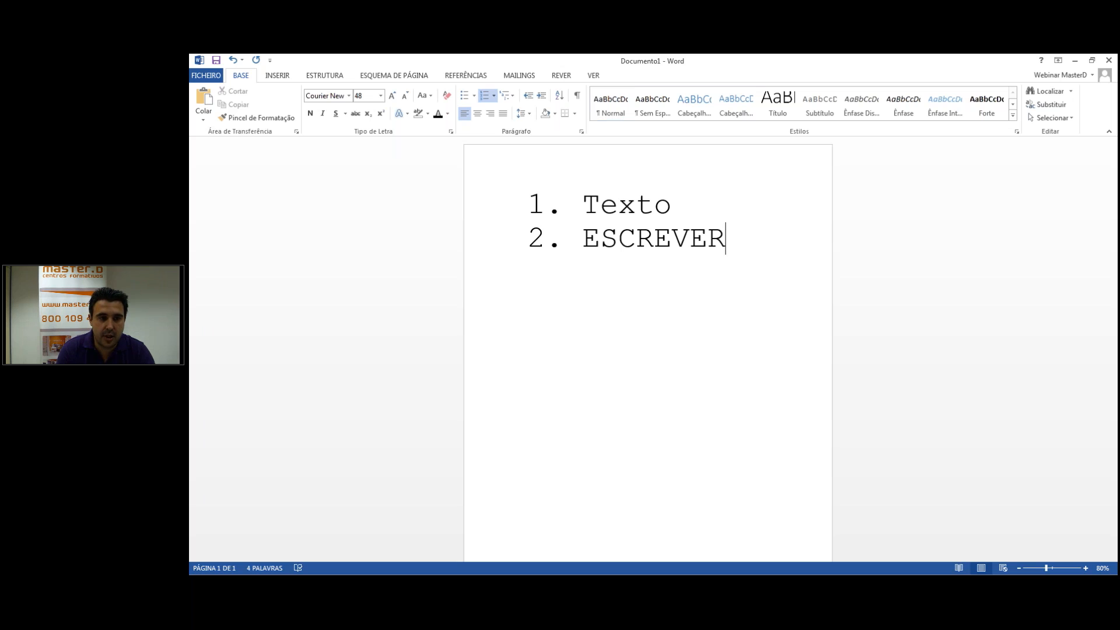
# Step: End the numbered list after "ESCREVER" and write "Texto" on the unnumbered line below it
pyautogui.press('Return')
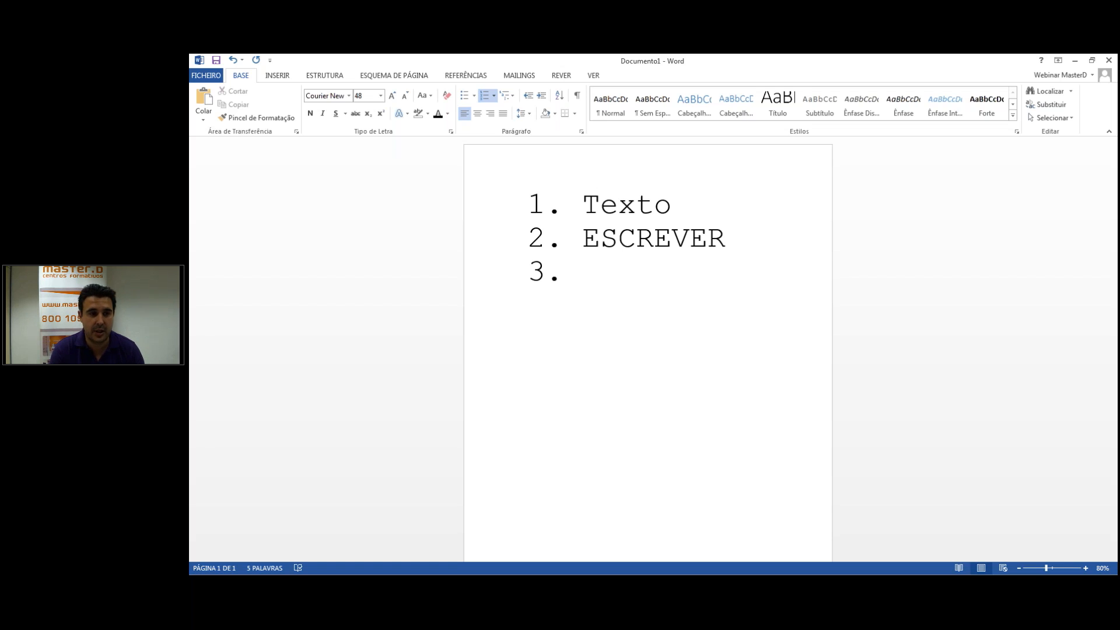
pyautogui.press('Return')
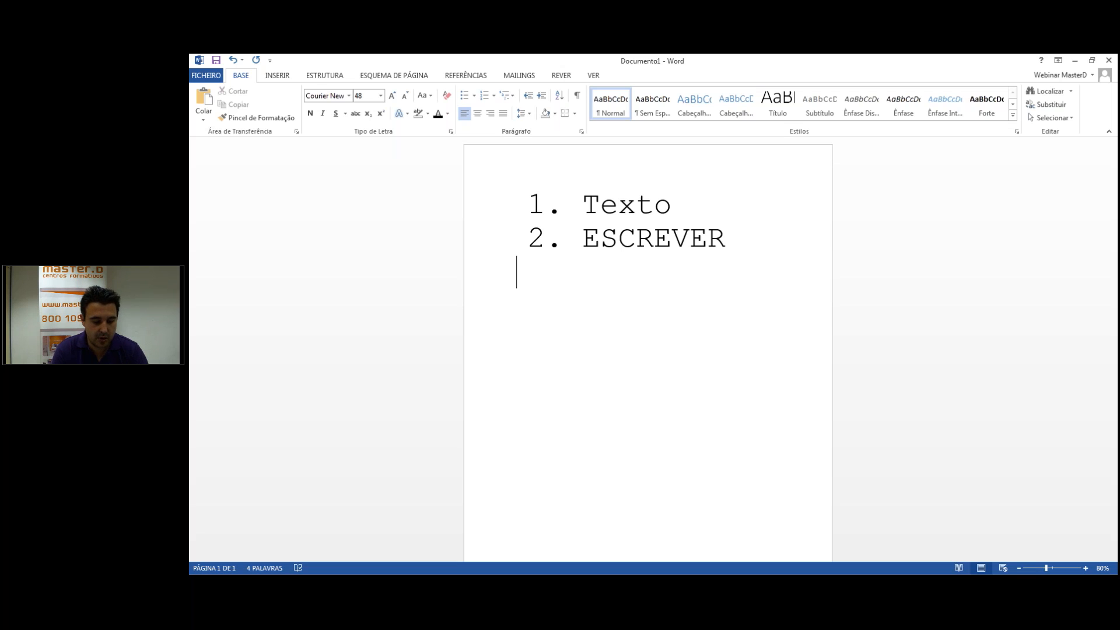
pyautogui.write('texy')
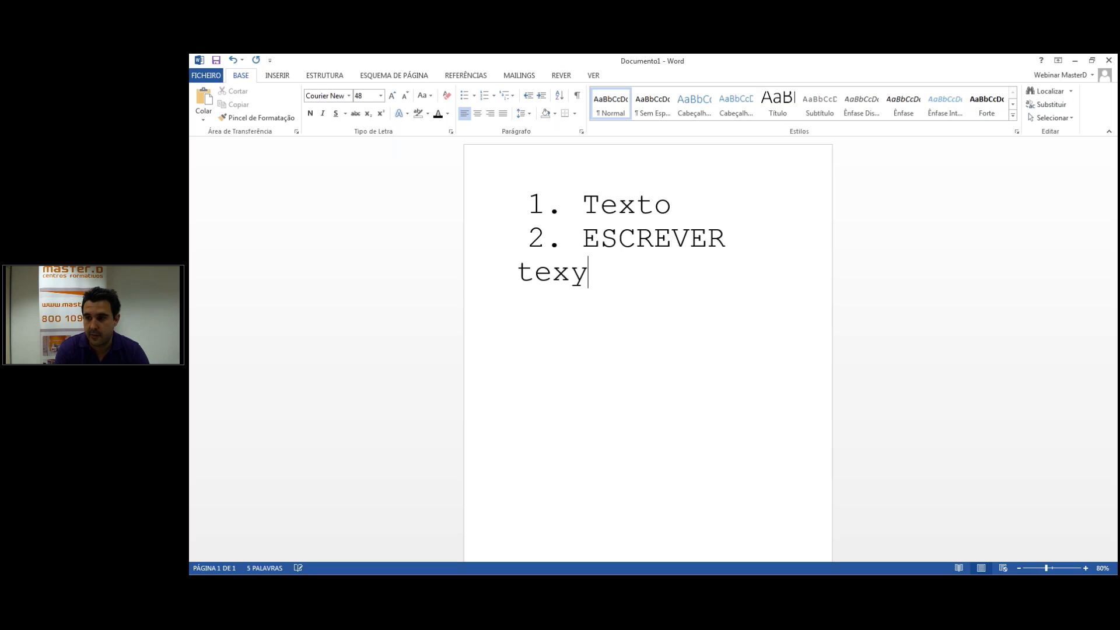
pyautogui.press('BackSpace')
pyautogui.write('to')
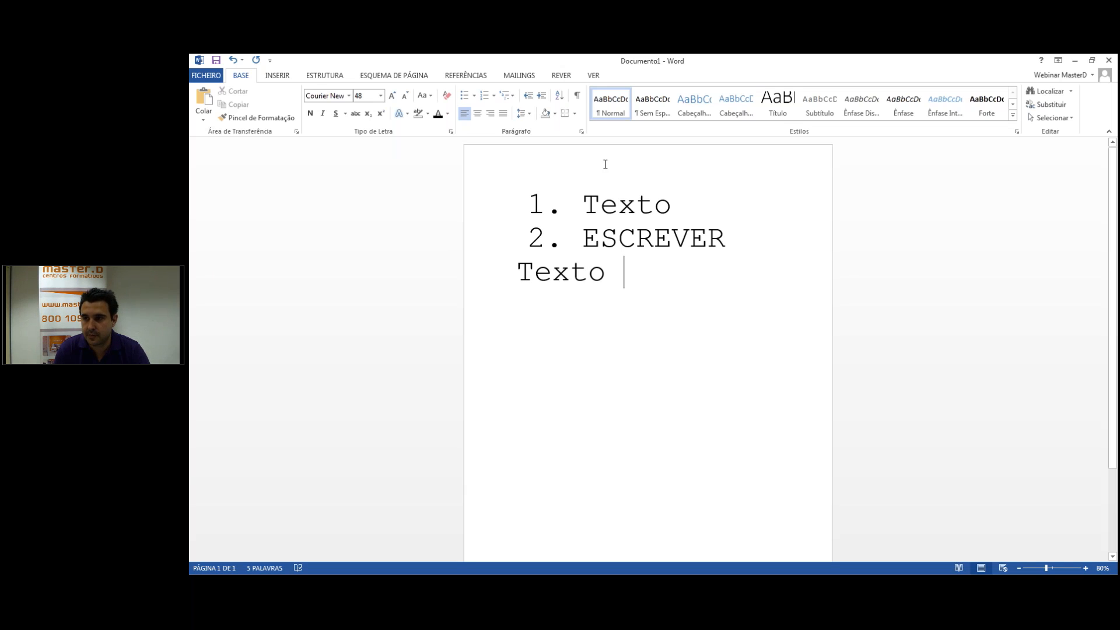
# Step: Look through the numbering formats, close them, and delete the unnumbered "Texto" line below the list
pyautogui.click(494, 96)
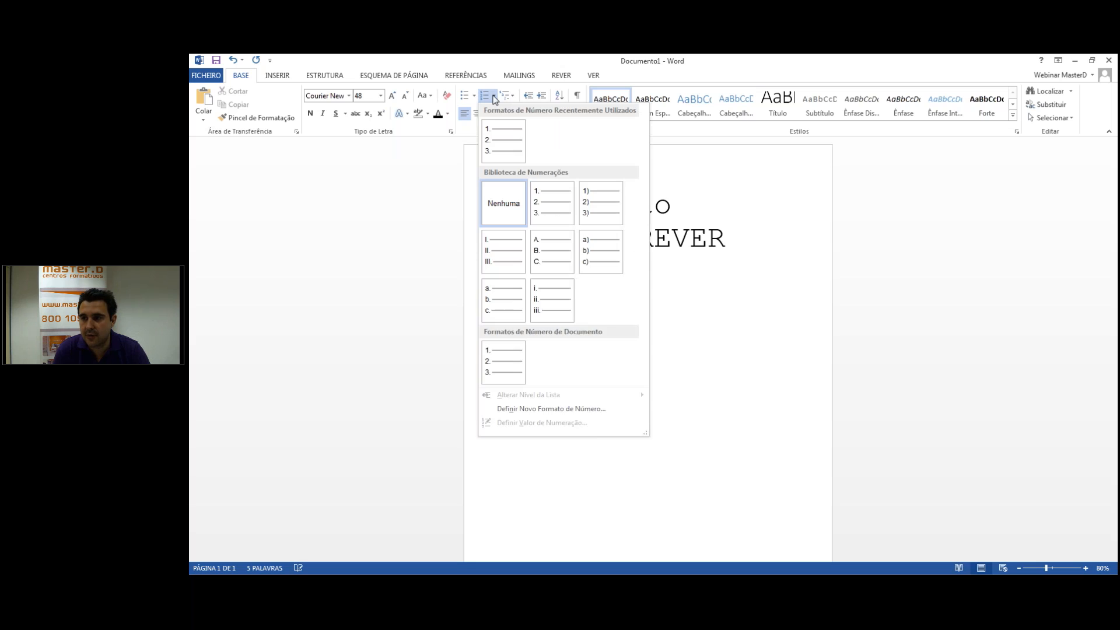
pyautogui.click(493, 98)
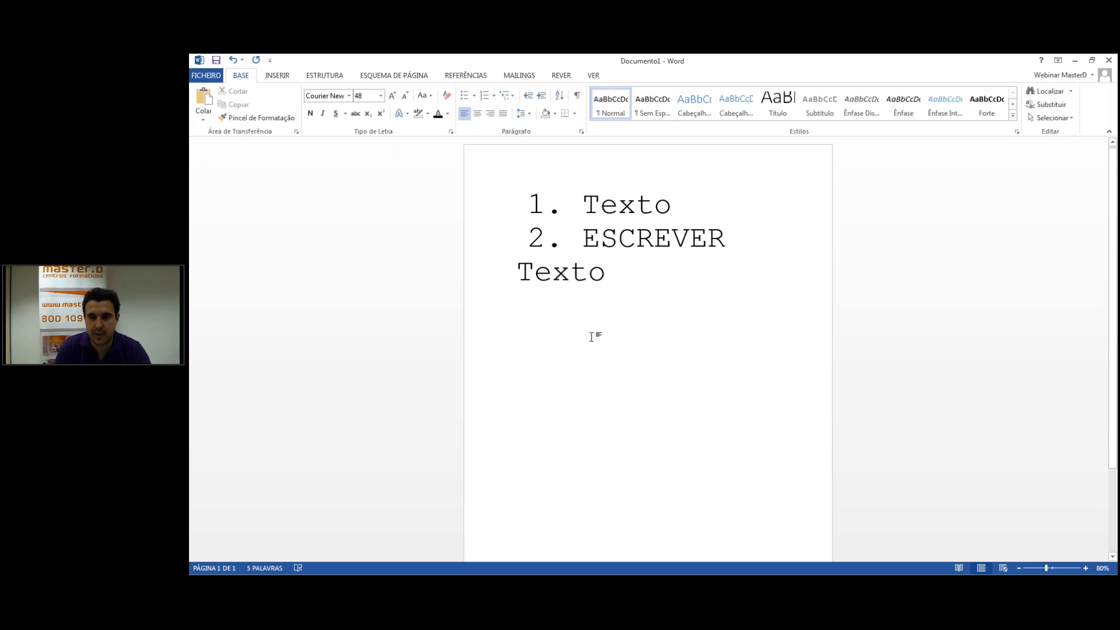
pyautogui.moveTo(632, 276); pyautogui.dragTo(512, 279)
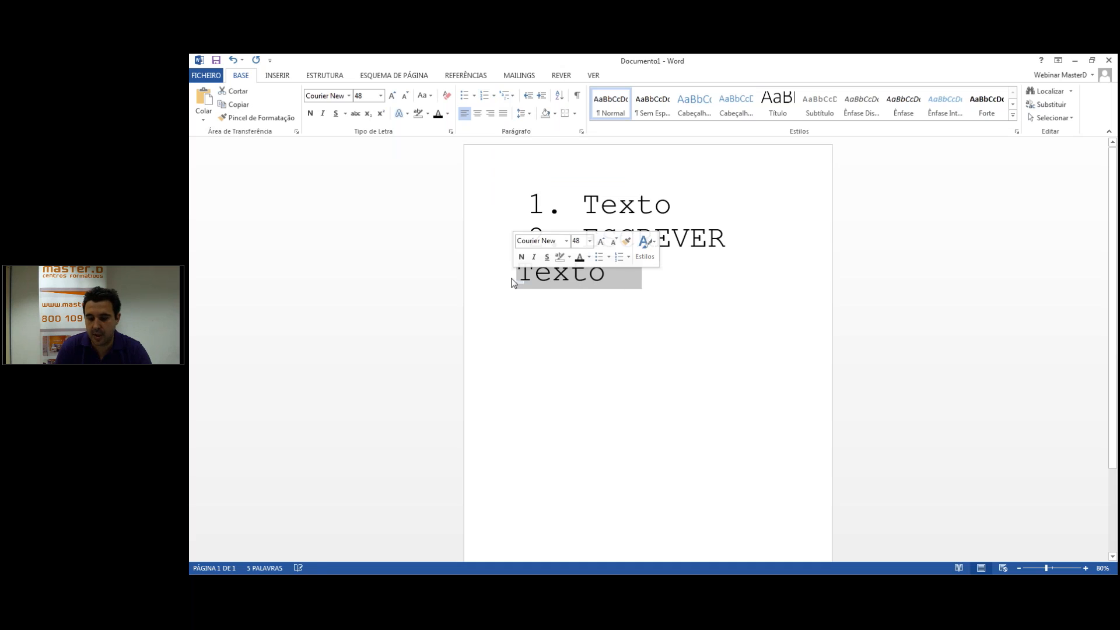
pyautogui.press('BackSpace')
pyautogui.press('BackSpace')
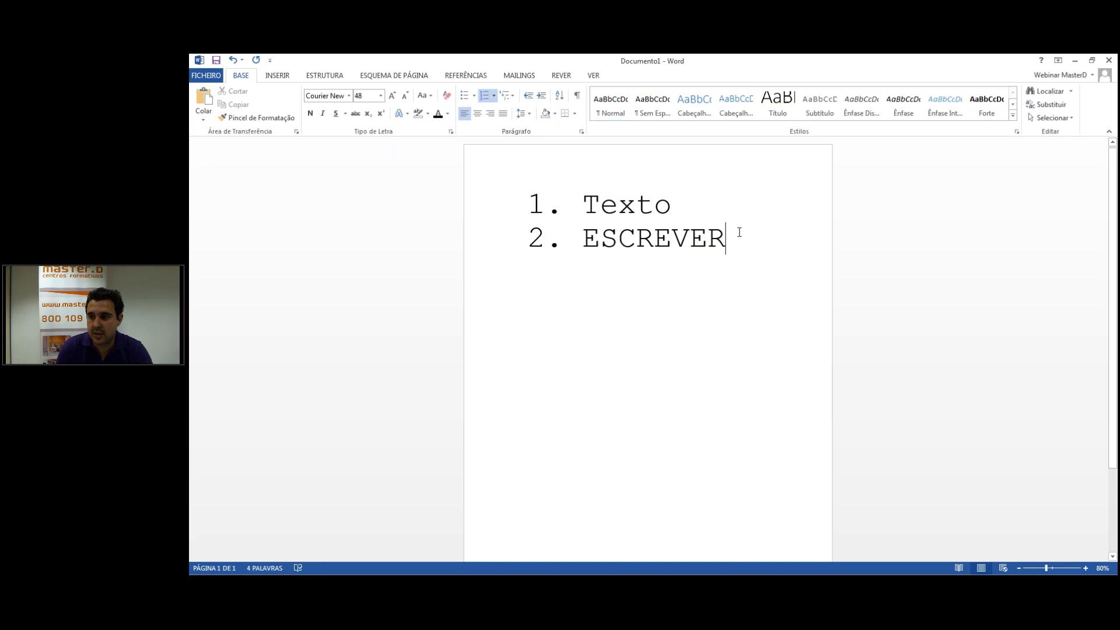
# Step: Remove the numbering from the "Texto" and "ESCREVER" lines by choosing the Nenhuma format and clear the selection
pyautogui.moveTo(740, 237); pyautogui.dragTo(528, 203)
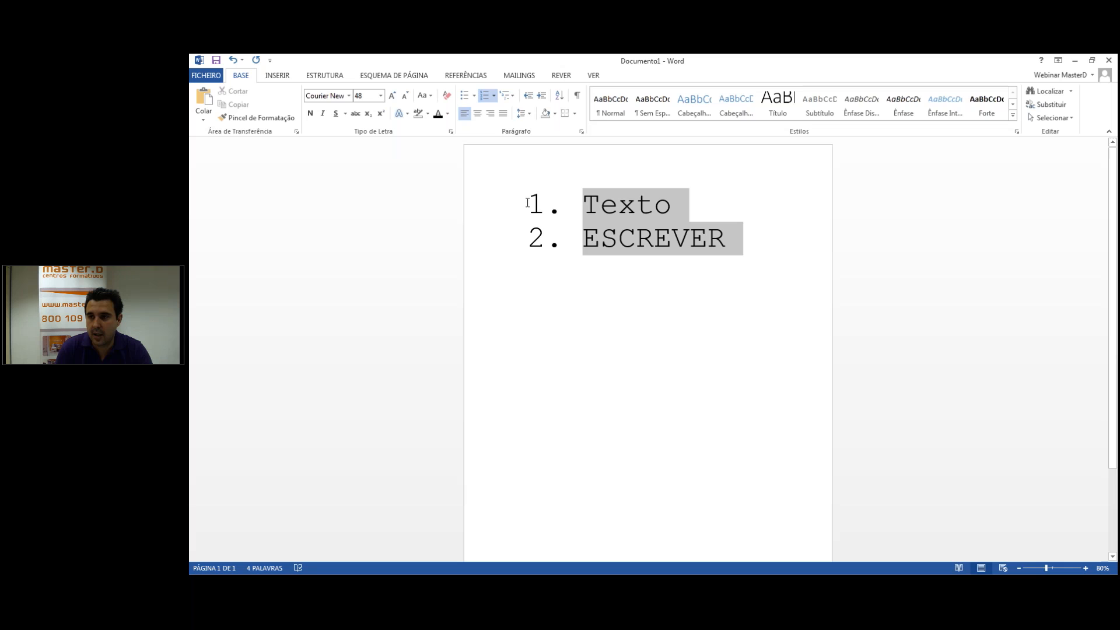
pyautogui.click(494, 95)
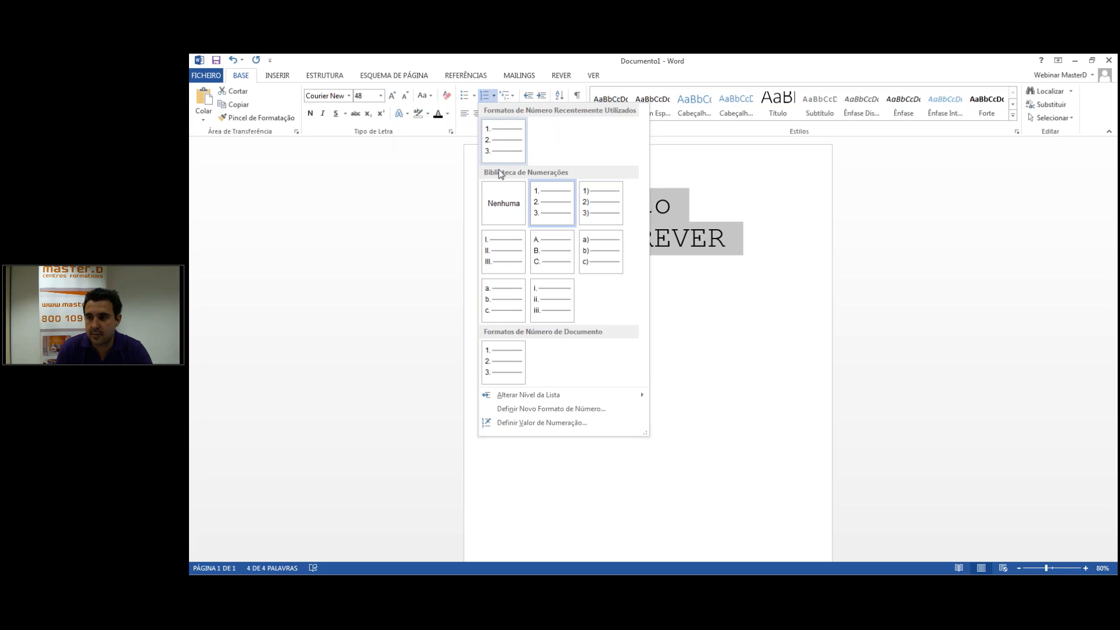
pyautogui.click(504, 204)
pyautogui.click(644, 293)
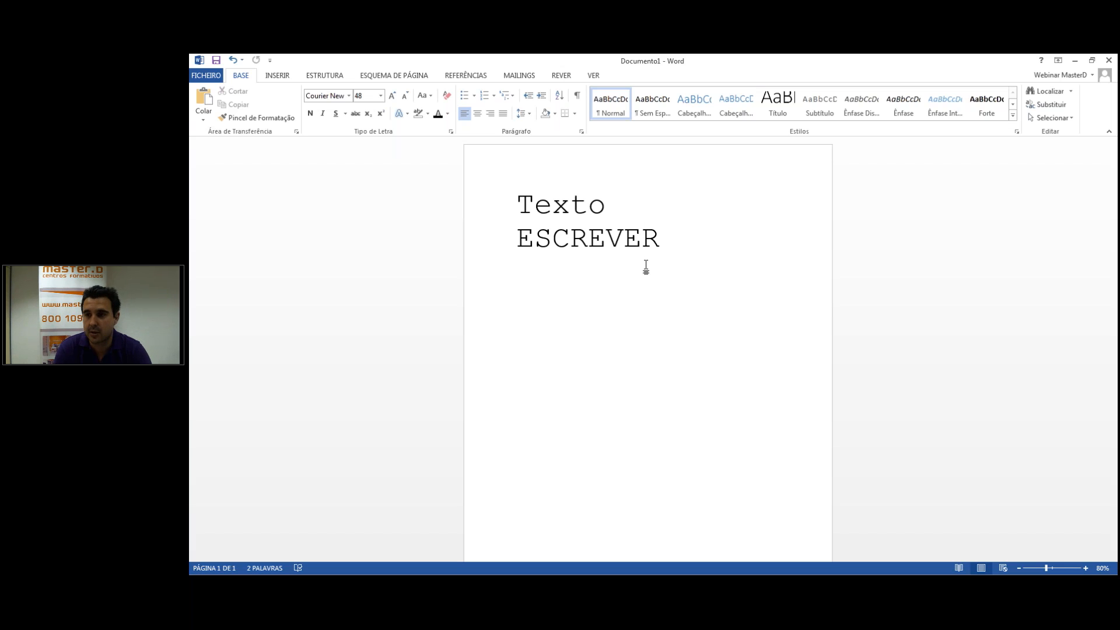
# Step: Copy the "Texto" and "ESCREVER" lines and paste the copy below them, leaving one blank line between
pyautogui.moveTo(517, 205); pyautogui.dragTo(646, 233)
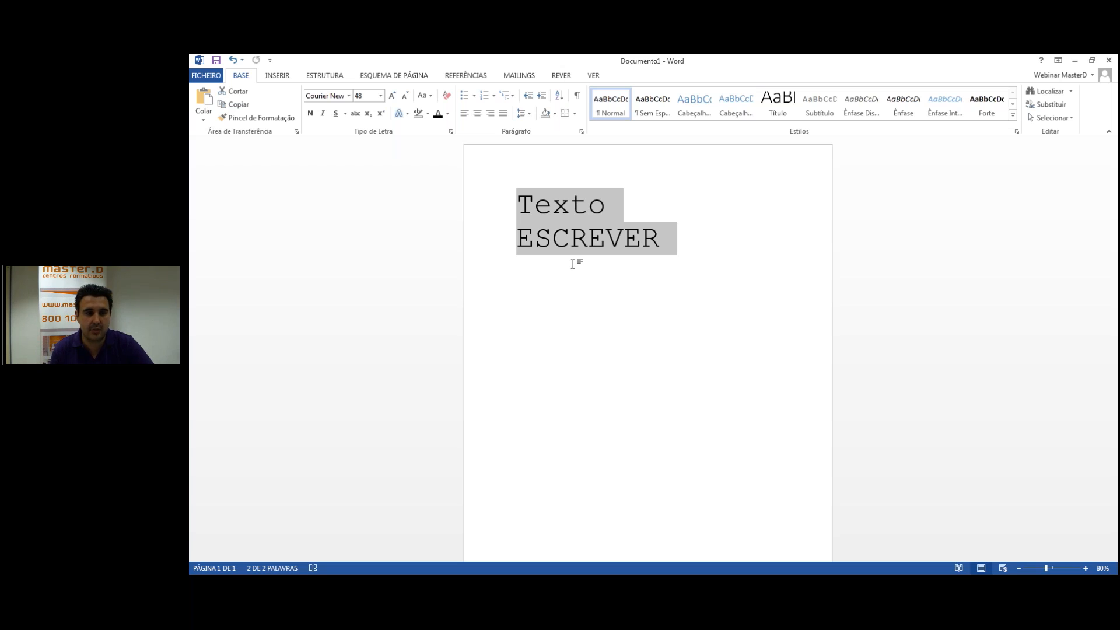
pyautogui.click(490, 205)
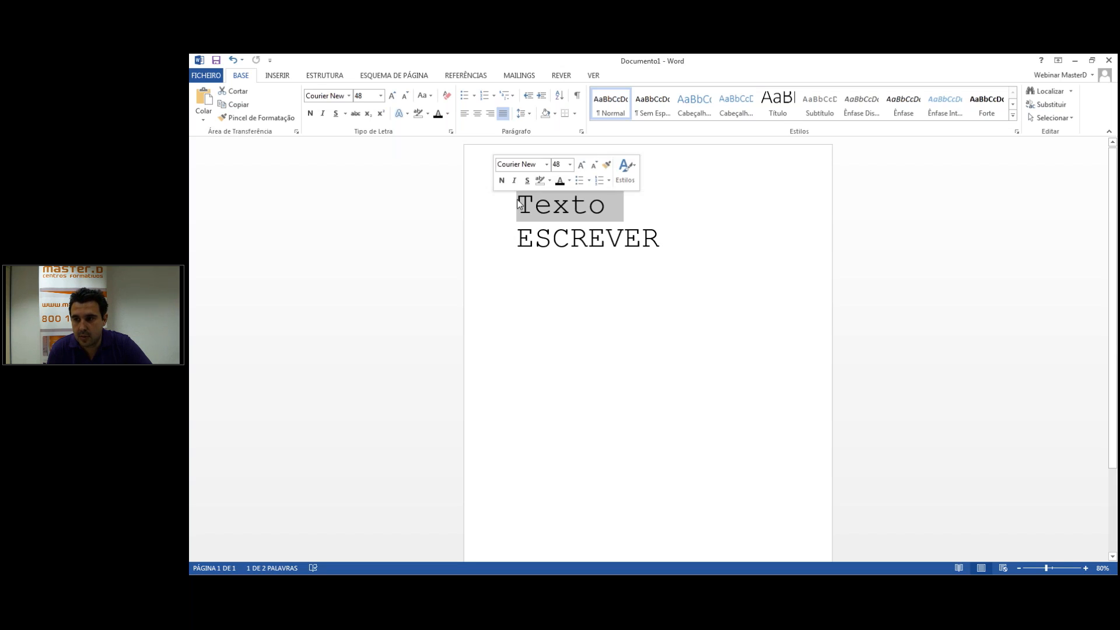
pyautogui.click(519, 204)
pyautogui.hotkey('shift', 'Right')
pyautogui.moveTo(554, 210); pyautogui.dragTo(642, 240)
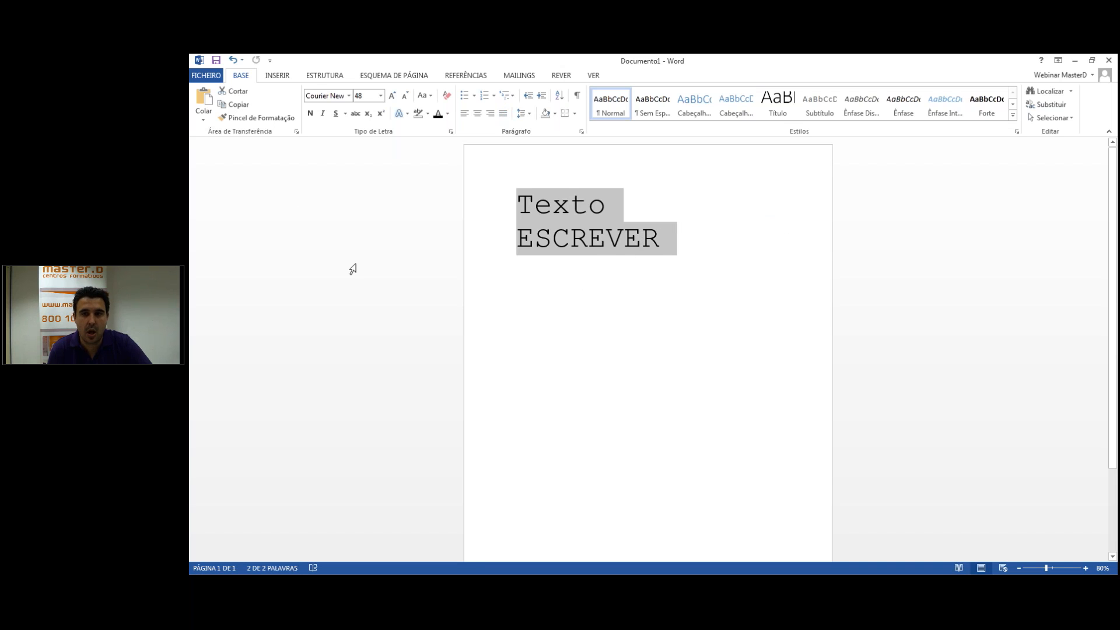
pyautogui.click(239, 107)
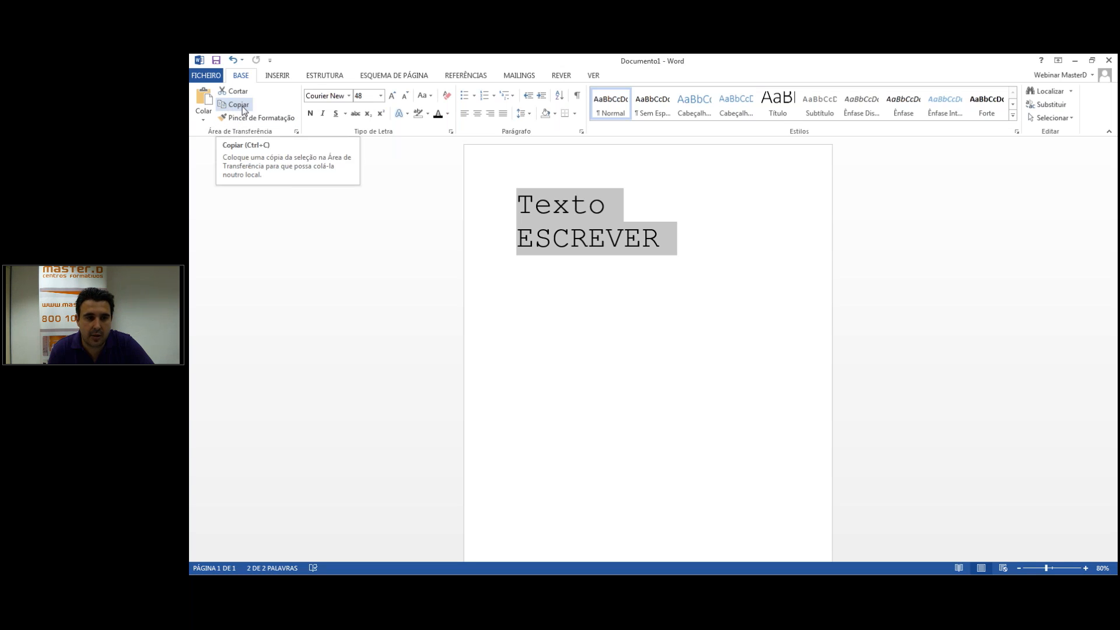
pyautogui.hotkey('ctrl', 'c')
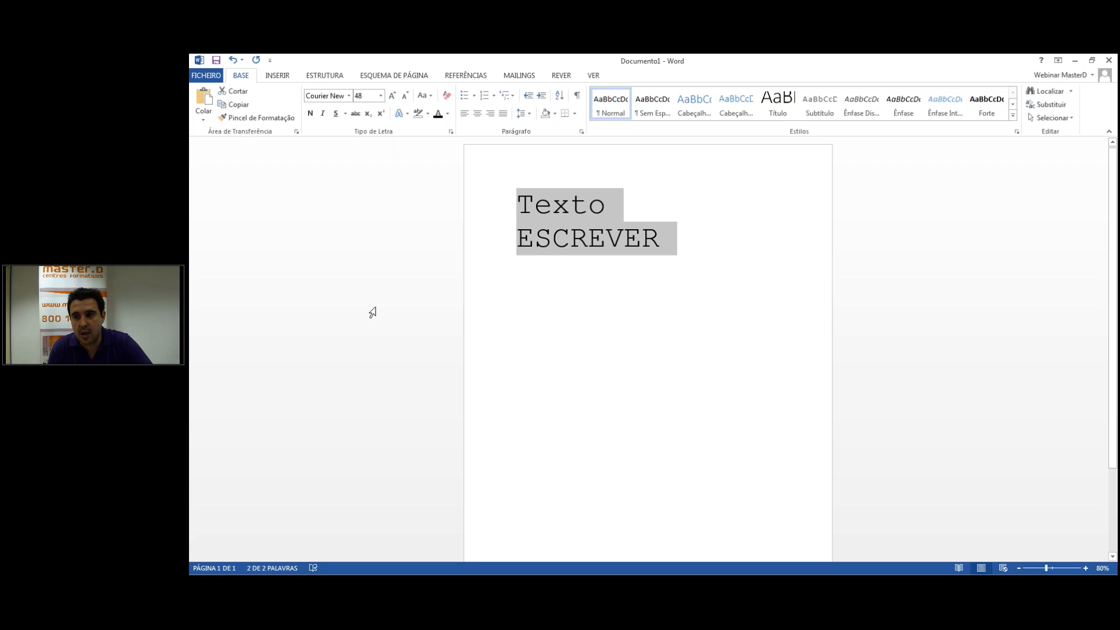
pyautogui.click(666, 250)
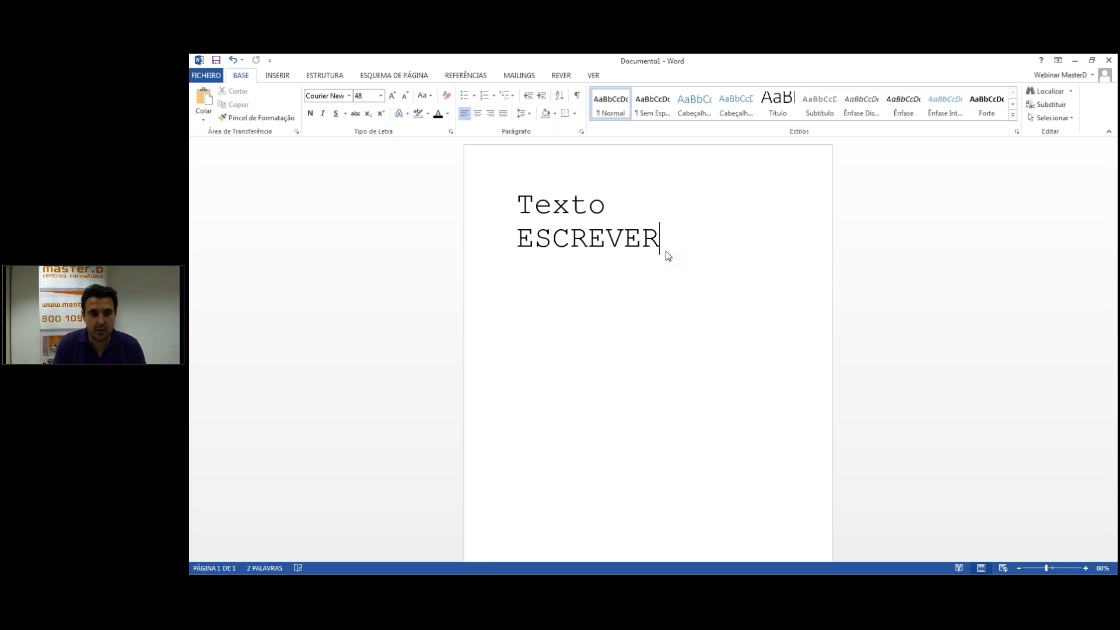
pyautogui.press('Return')
pyautogui.press('Return')
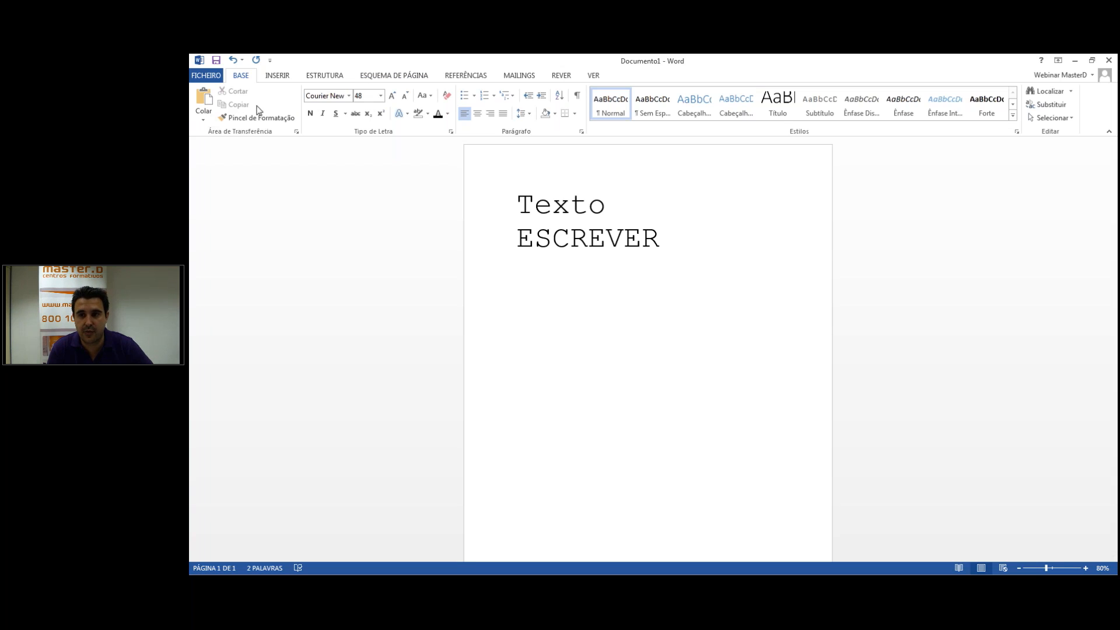
pyautogui.click(203, 96)
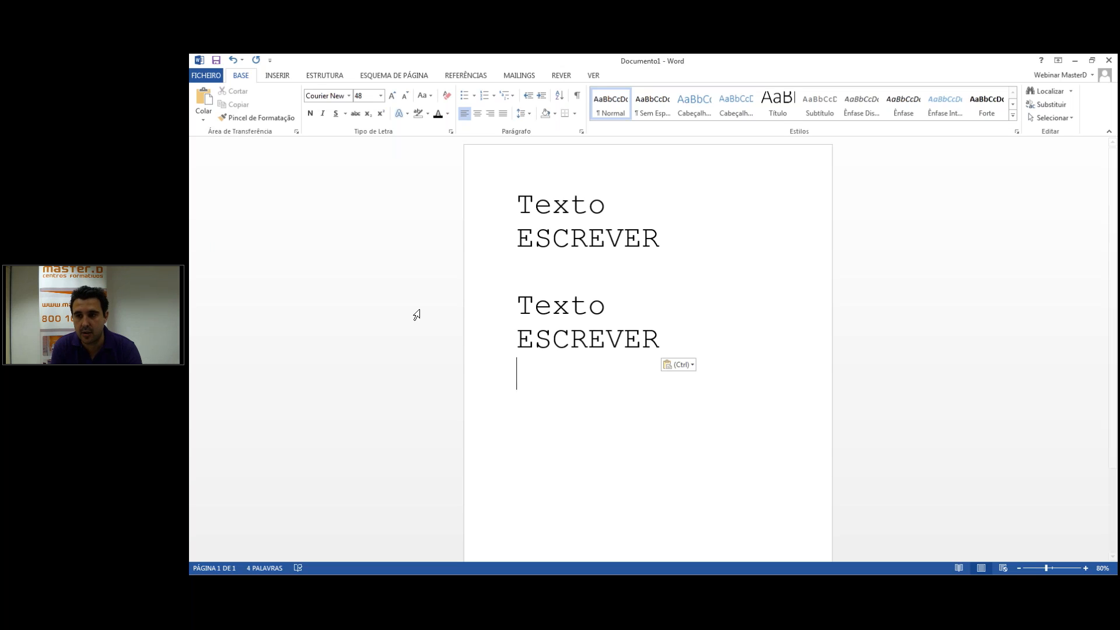
# Step: Cut the pasted "Texto" and "ESCREVER" copy and paste it a few lines further down the page
pyautogui.moveTo(661, 339); pyautogui.dragTo(511, 296)
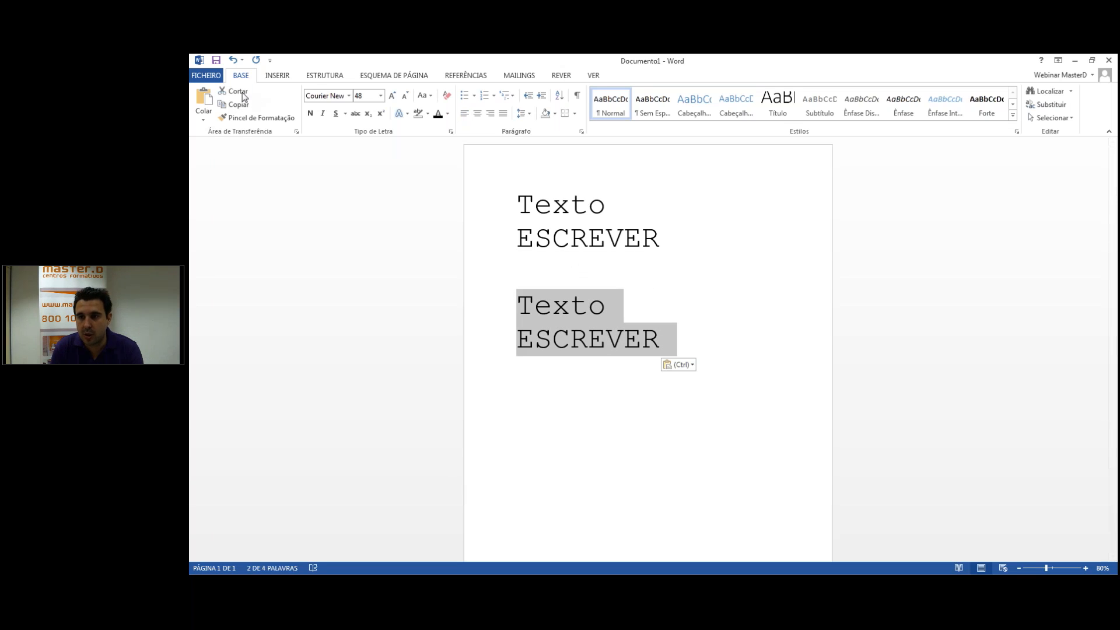
pyautogui.click(234, 92)
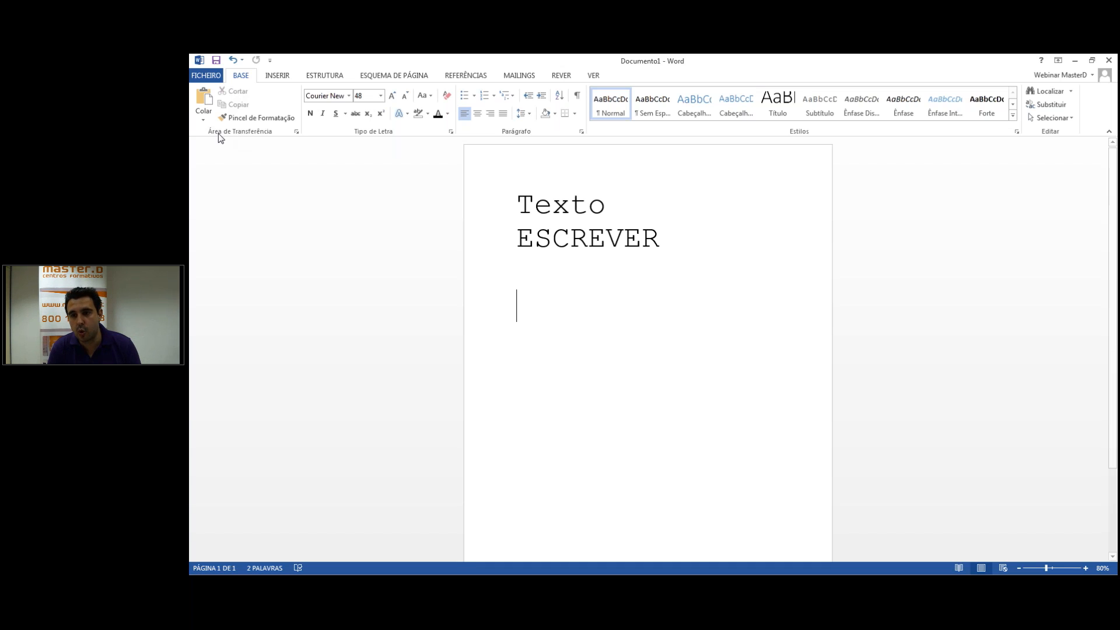
pyautogui.click(203, 107)
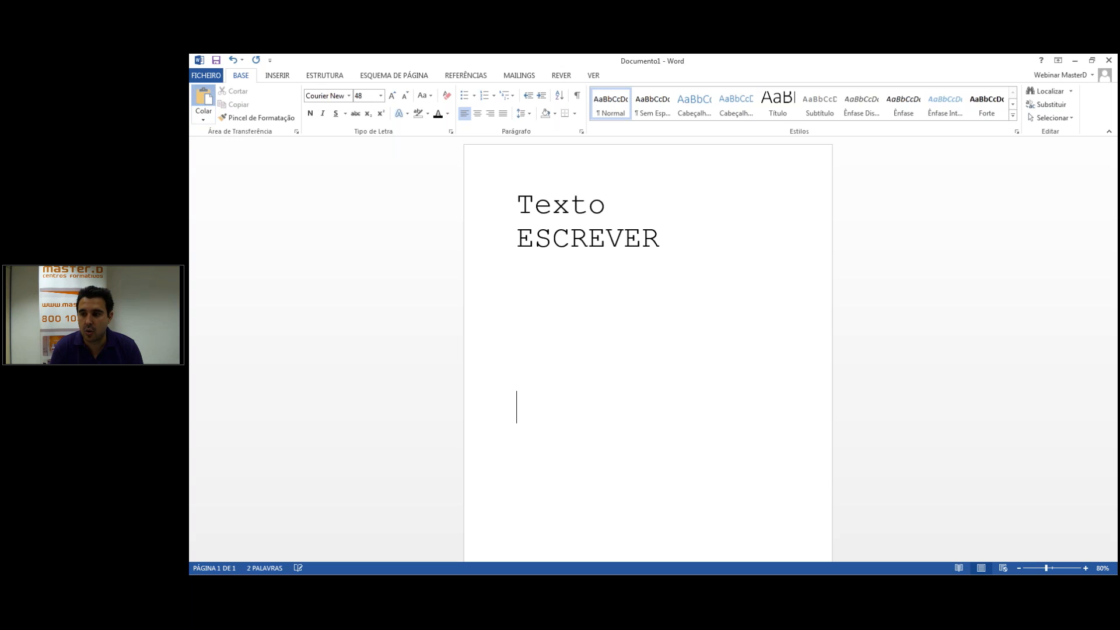
pyautogui.click(204, 99)
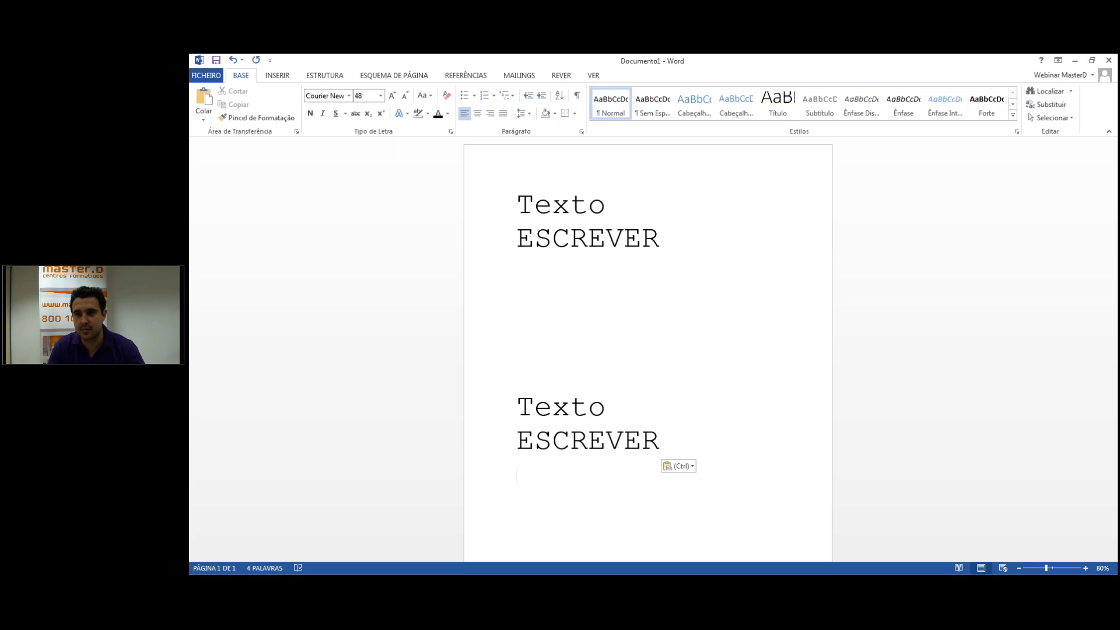
# Step: Delete the lower "Texto" and "ESCREVER" copy and the extra blank lines above it
pyautogui.click(272, 79)
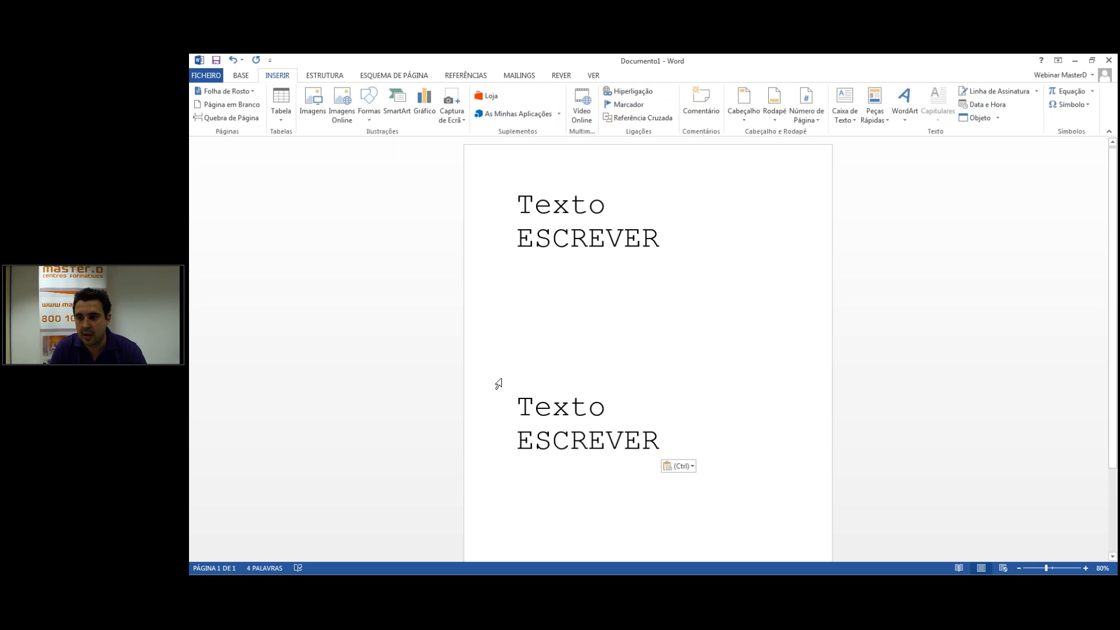
pyautogui.moveTo(662, 441); pyautogui.dragTo(521, 406)
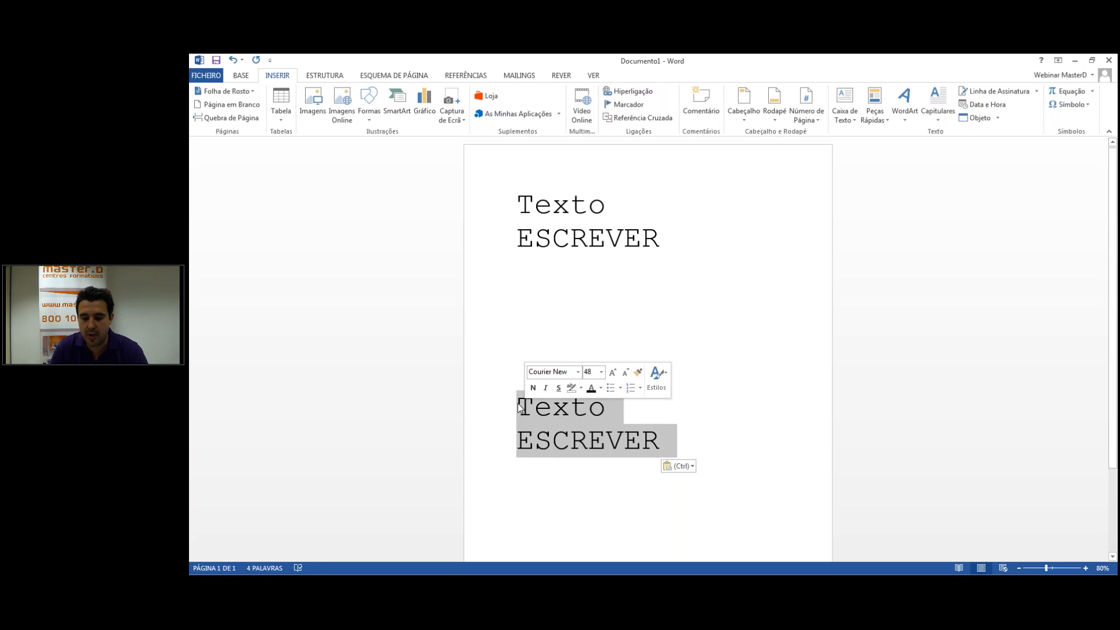
pyautogui.press('BackSpace')
pyautogui.press('BackSpace')
pyautogui.press('BackSpace')
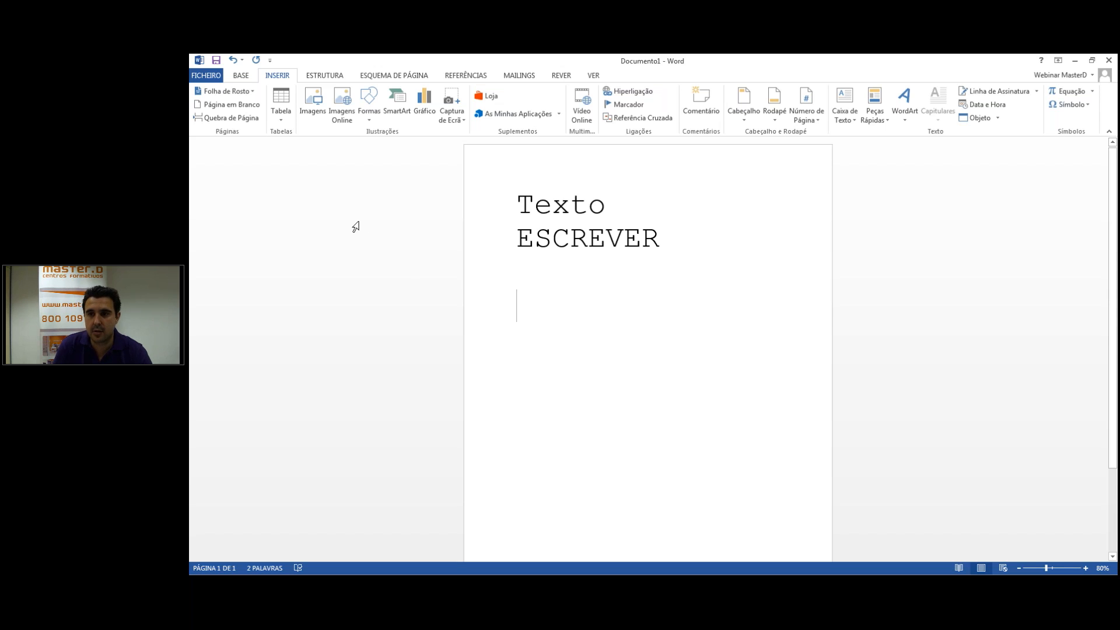
# Step: Insert a blank page after the text and view it
pyautogui.click(255, 105)
pyautogui.scroll(-1, 938, 358)
pyautogui.moveTo(1114, 284); pyautogui.dragTo(1116, 385)
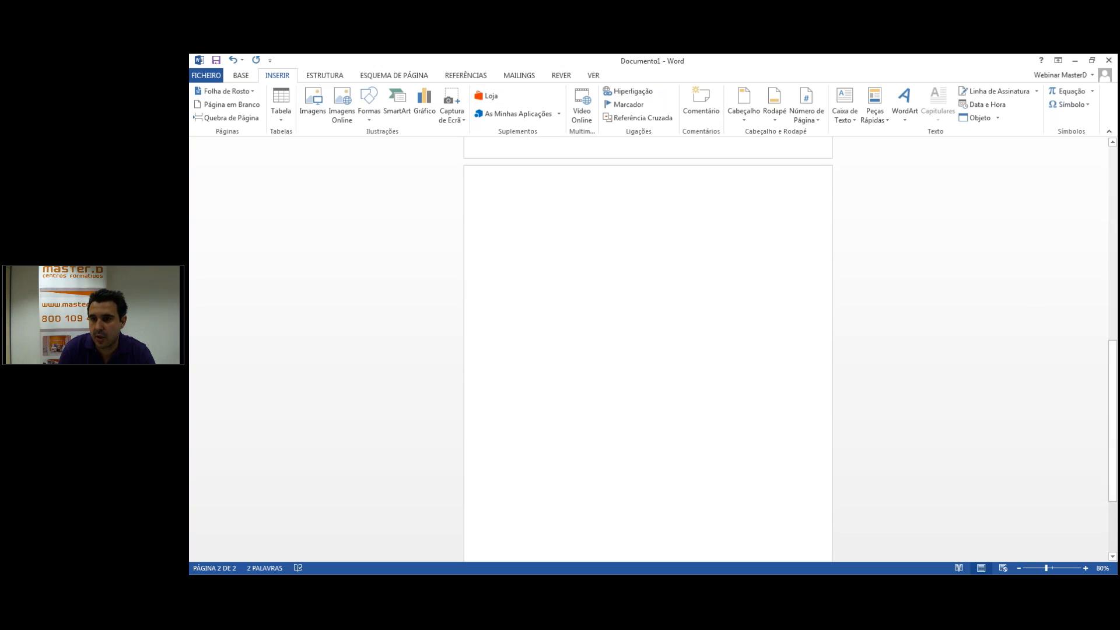
# Step: Add the built-in Aspeto cover page to the document and look it over
pyautogui.click(253, 92)
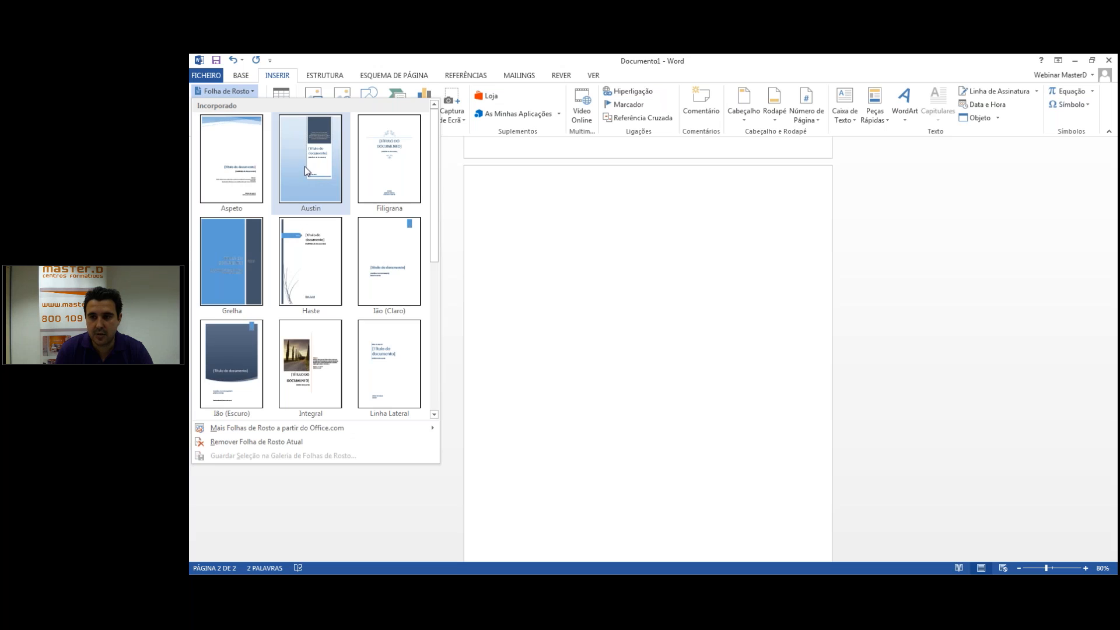
pyautogui.click(245, 163)
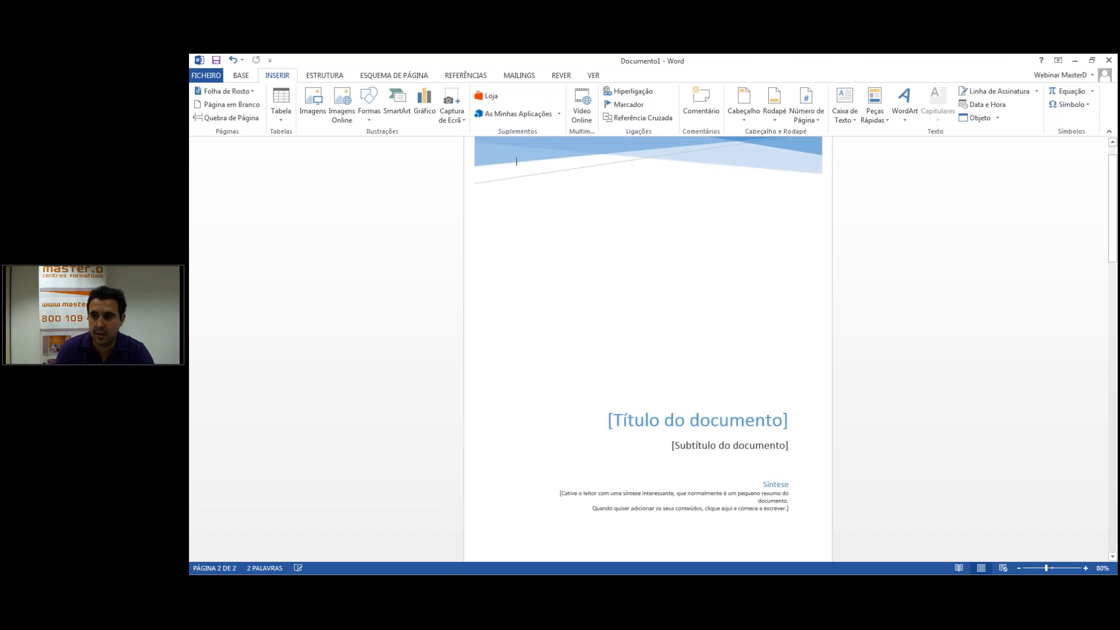
pyautogui.moveTo(1113, 201)
pyautogui.mouseDown()
pyautogui.moveTo(1113, 253)
pyautogui.moveTo(1115, 201)
pyautogui.mouseUp()
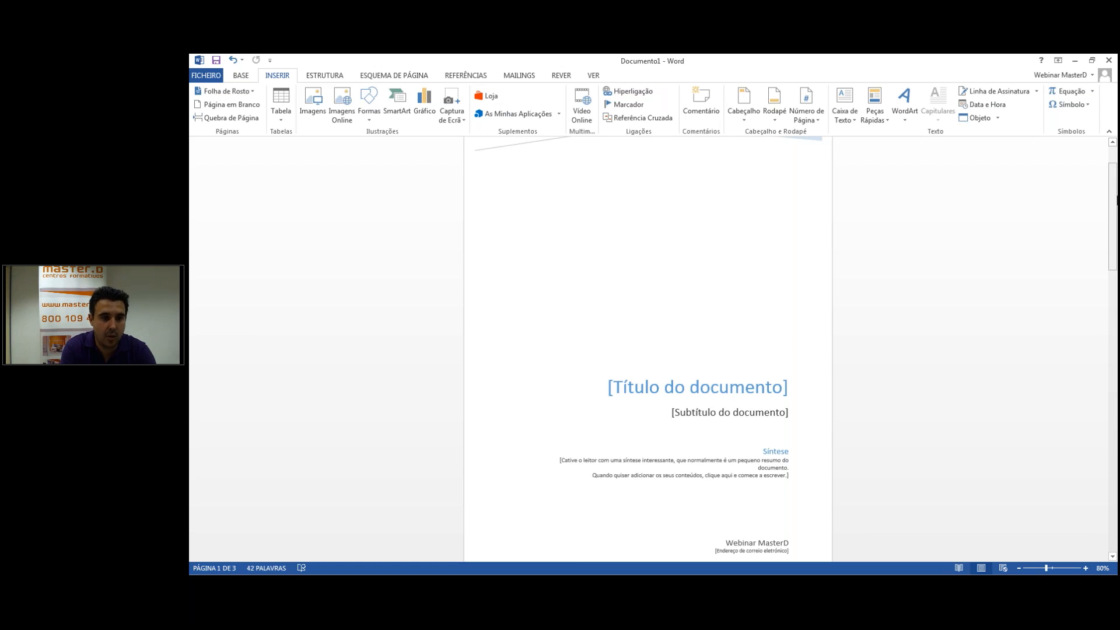
pyautogui.moveTo(1116, 201)
pyautogui.mouseDown()
pyautogui.moveTo(1116, 332)
pyautogui.moveTo(1116, 190)
pyautogui.mouseUp()
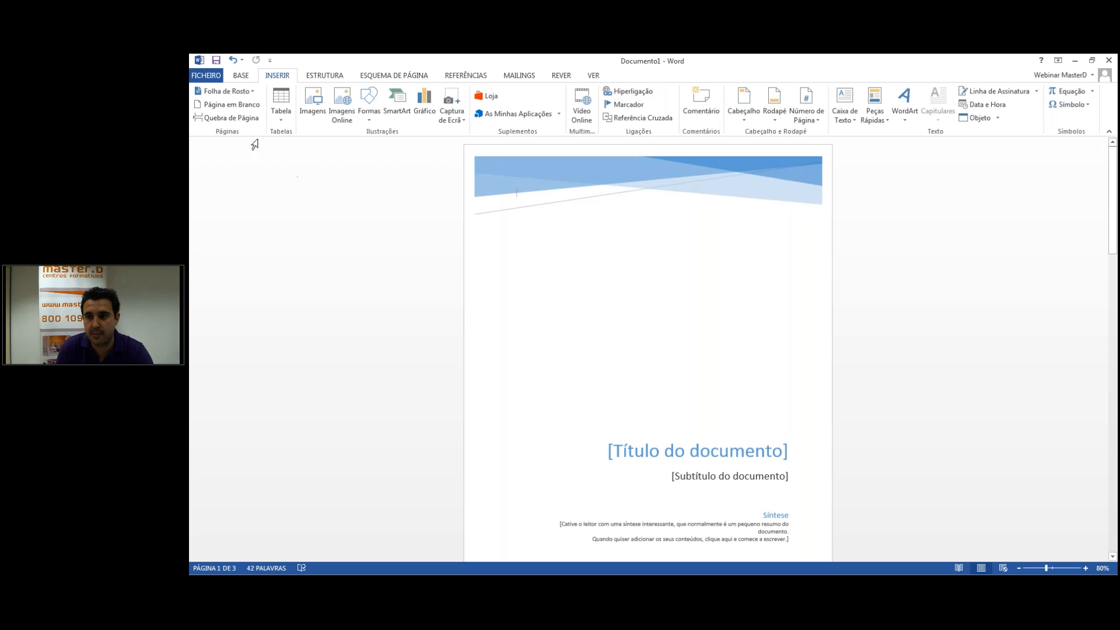
# Step: Insert a table of 4 columns and 4 rows on the empty line below "ESCREVER"
pyautogui.scroll(-2, 640, 373)
pyautogui.scroll(-10, 639, 374)
pyautogui.click(524, 426)
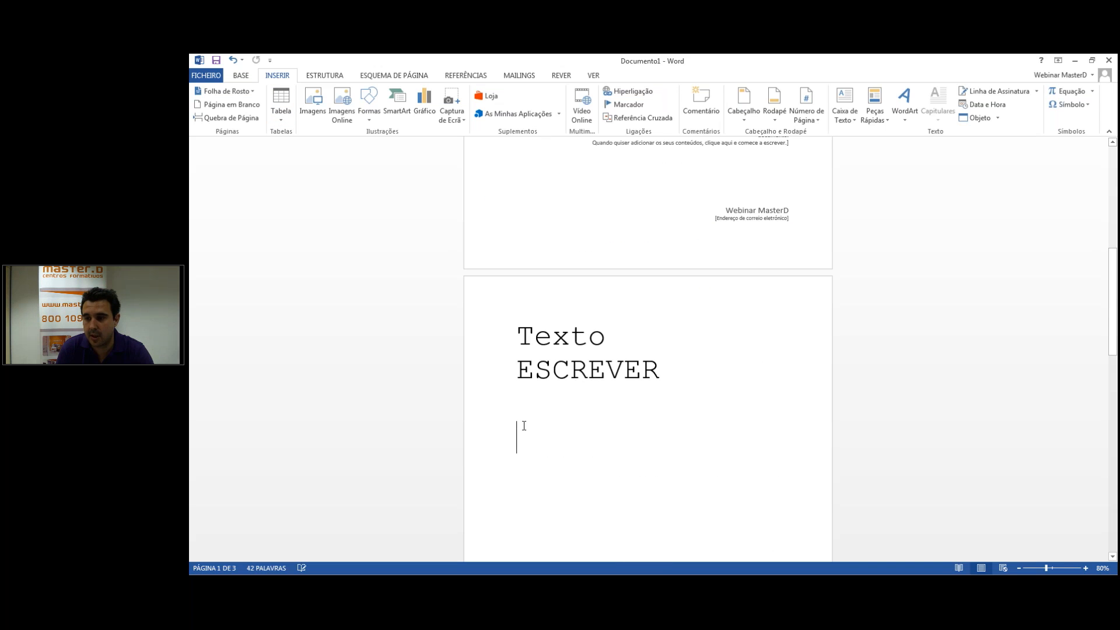
pyautogui.click(281, 114)
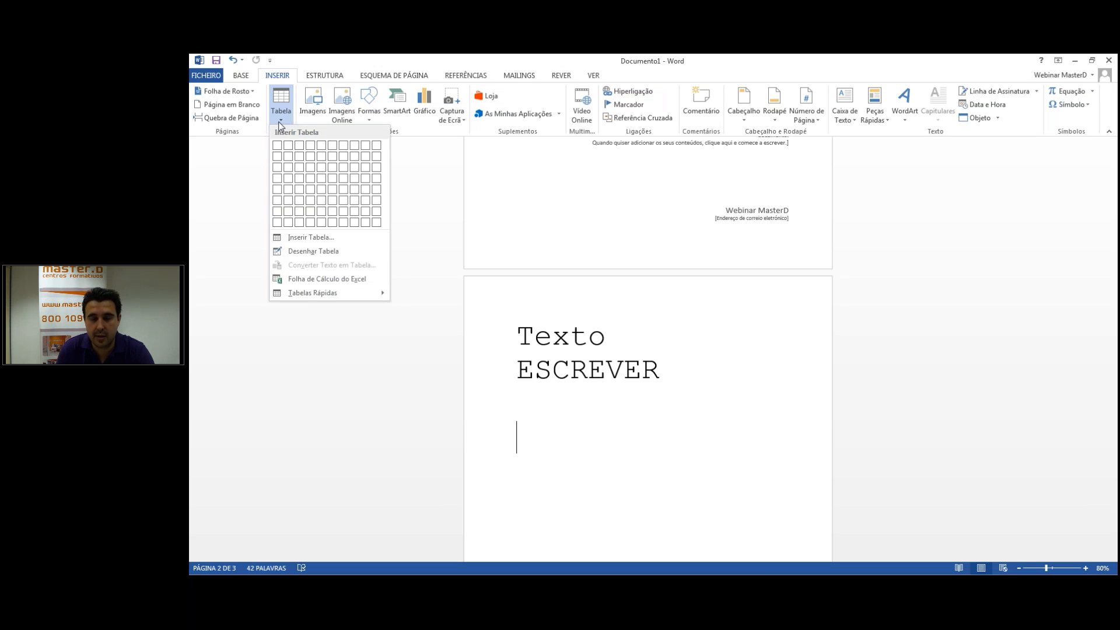
pyautogui.click(311, 186)
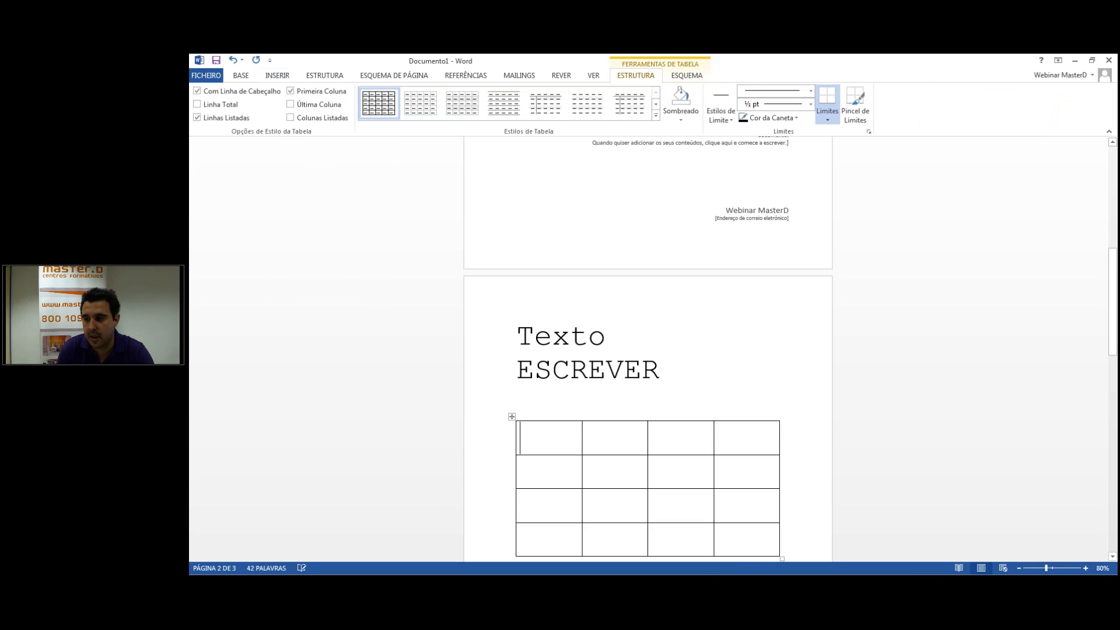
# Step: Fill the table's first column with 2, 2 and 4, and enter 4 in the remaining cells of the third row
pyautogui.scroll(-3, 881, 366)
pyautogui.scroll(-2, 882, 367)
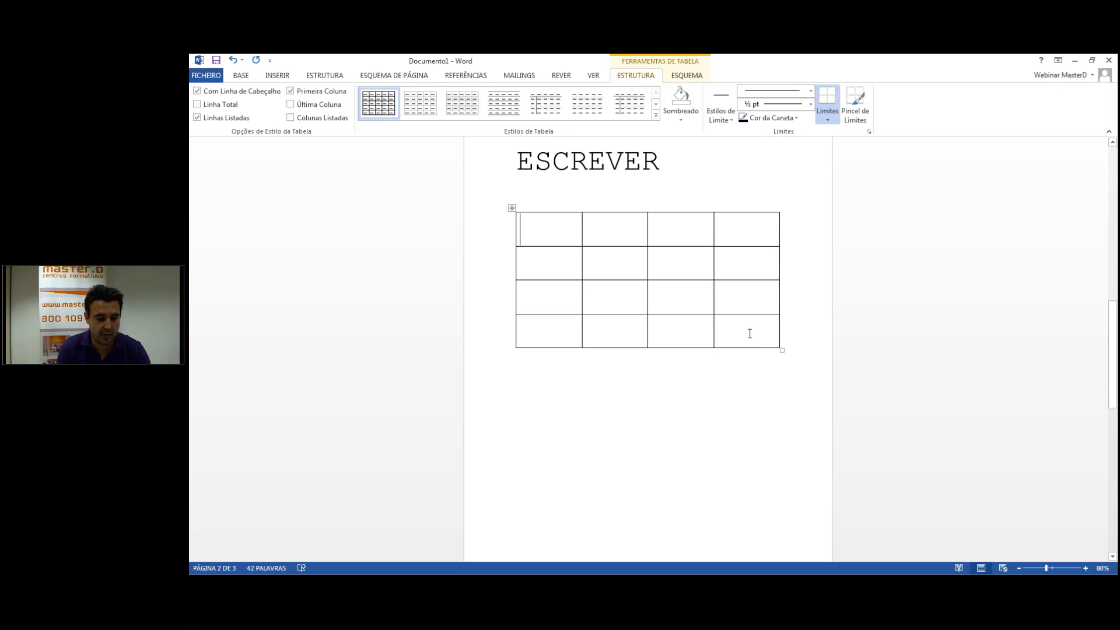
pyautogui.write('2')
pyautogui.press('Down')
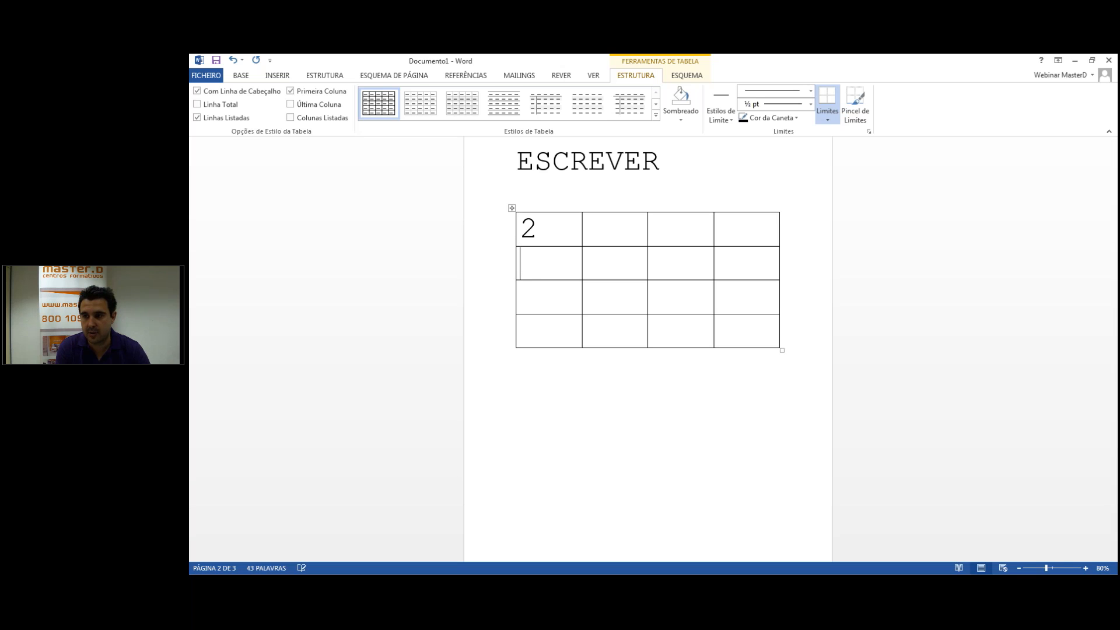
pyautogui.write('2')
pyautogui.press('Down')
pyautogui.write('4')
pyautogui.press('Tab')
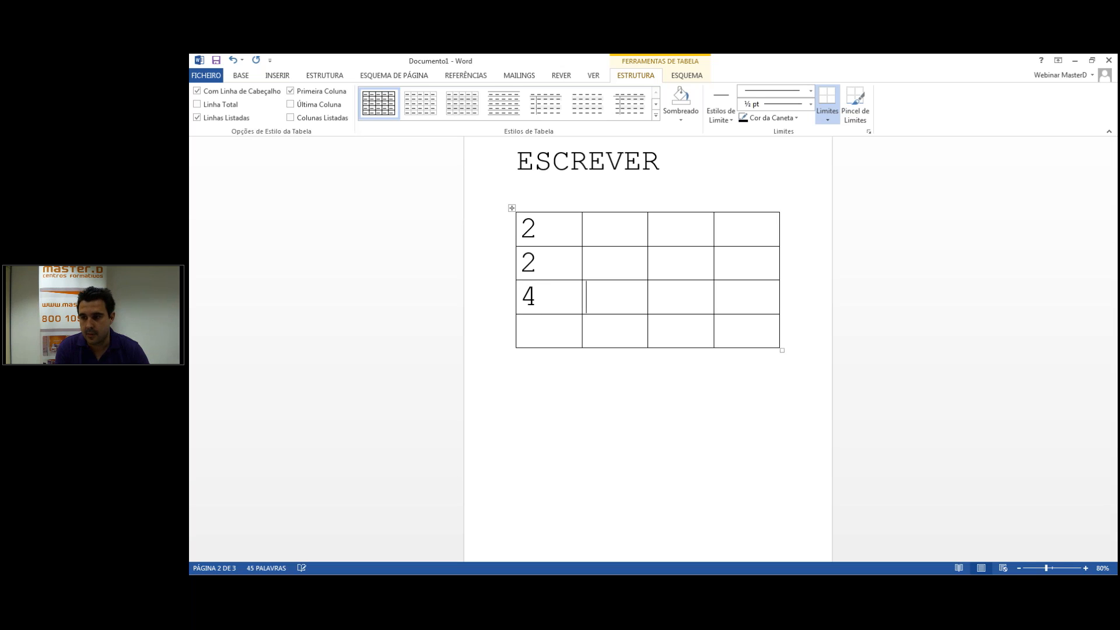
pyautogui.write('4')
pyautogui.press('Tab')
pyautogui.write('4')
pyautogui.press('Tab')
pyautogui.write('4')
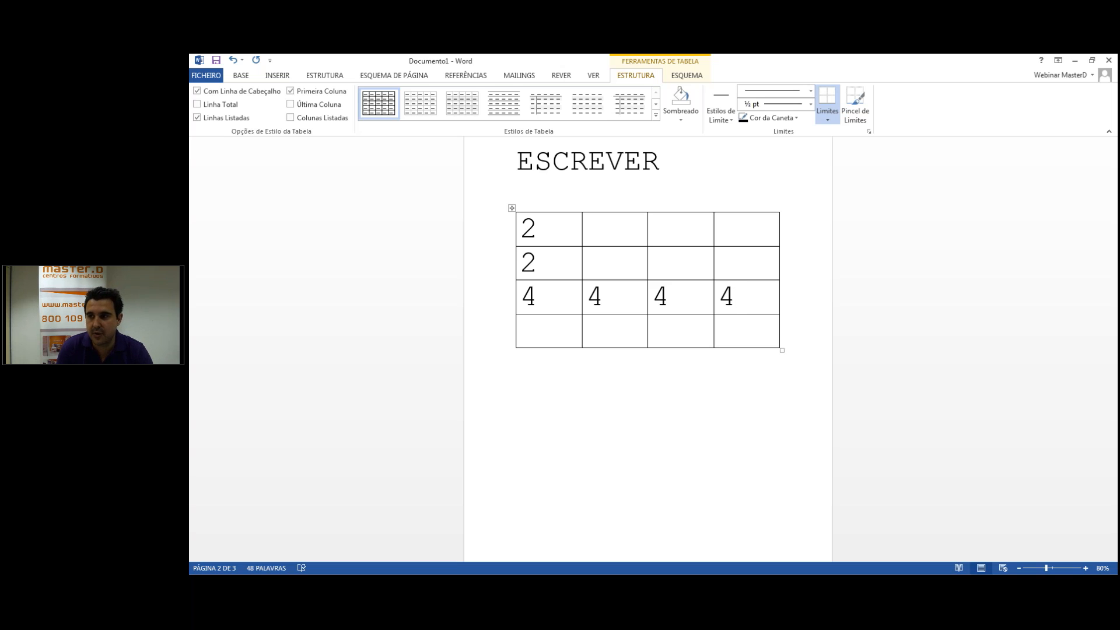
# Step: Add an empty line below the table and insert the "PC" picture from the Imagens library there
pyautogui.click(782, 190)
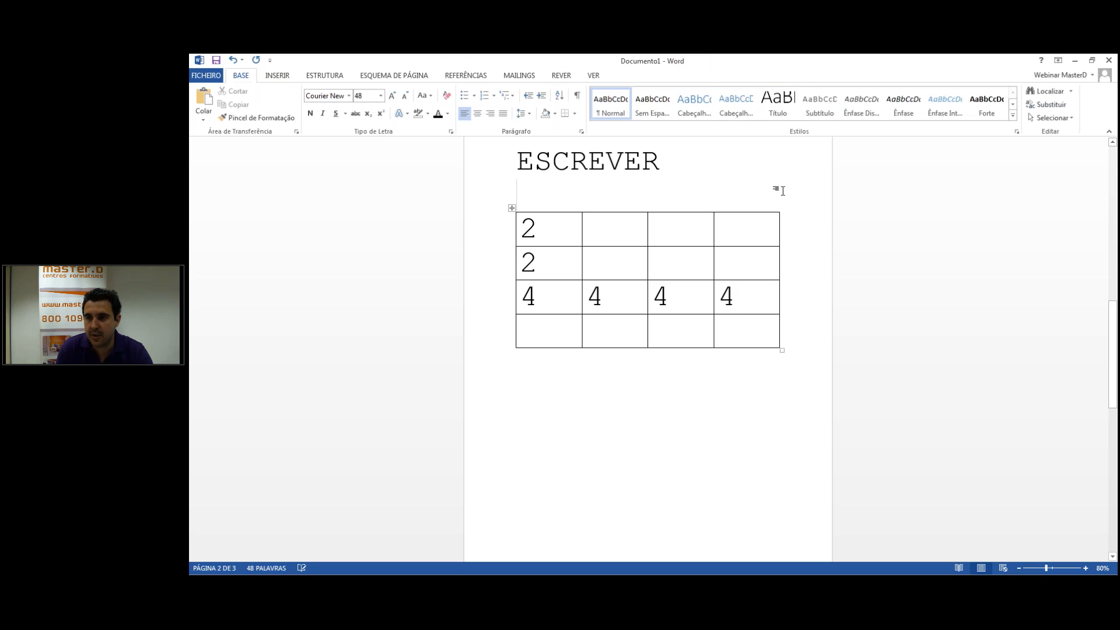
pyautogui.click(281, 78)
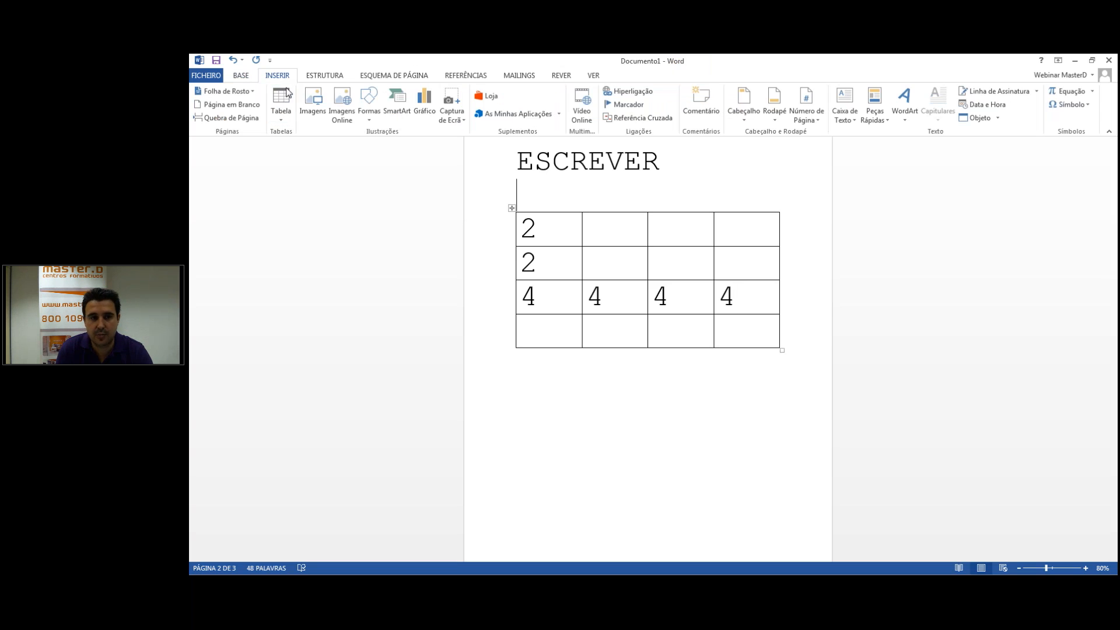
pyautogui.click(804, 355)
pyautogui.press('Return')
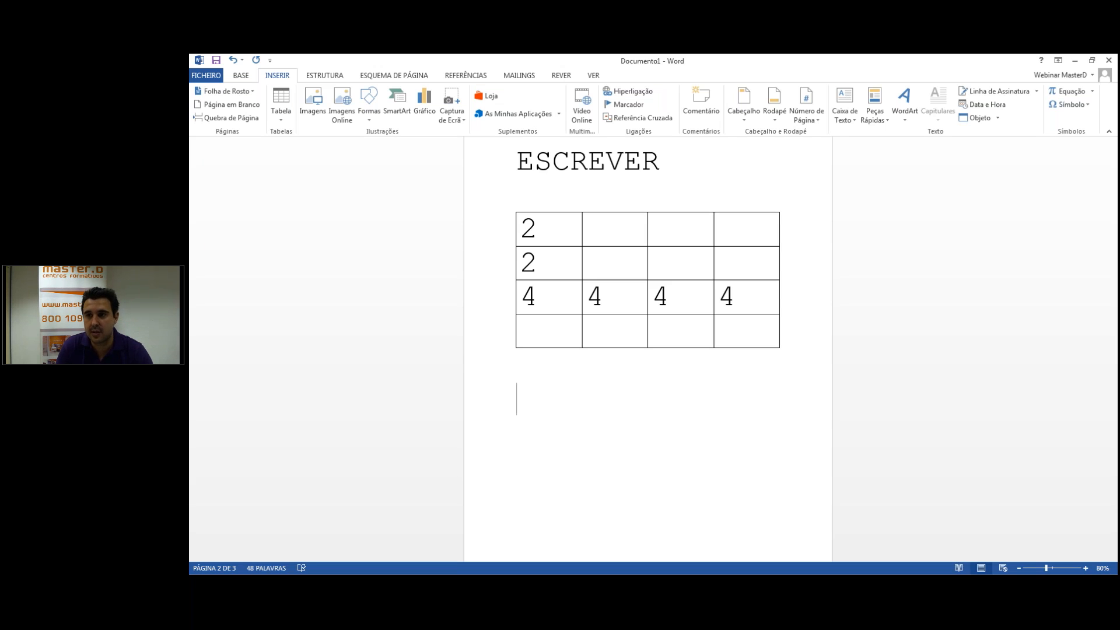
pyautogui.click(313, 114)
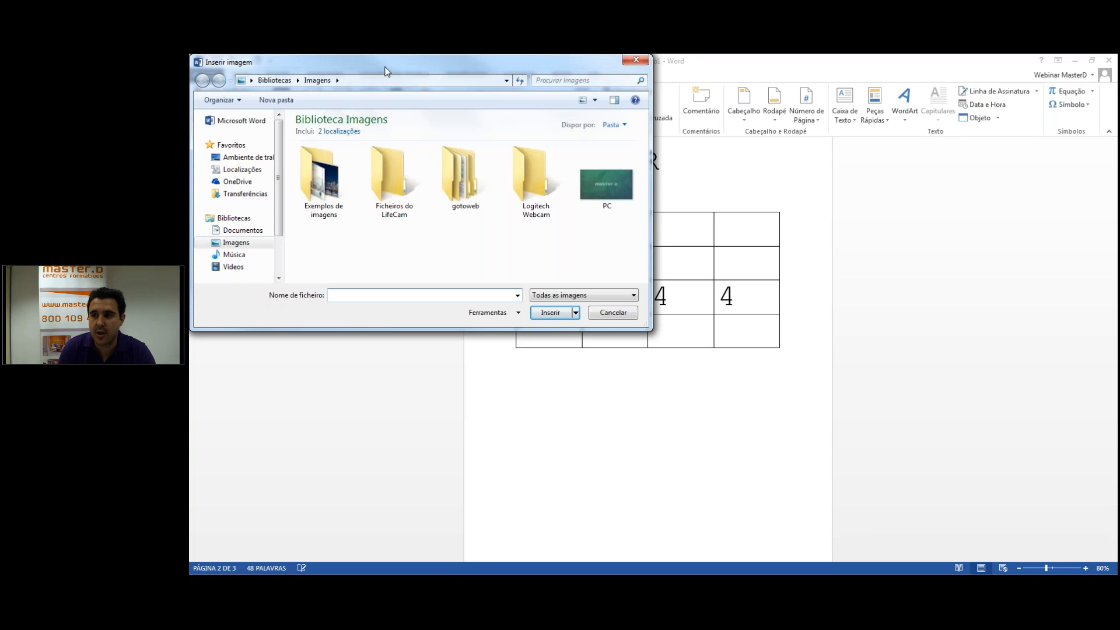
pyautogui.moveTo(389, 67); pyautogui.dragTo(775, 155)
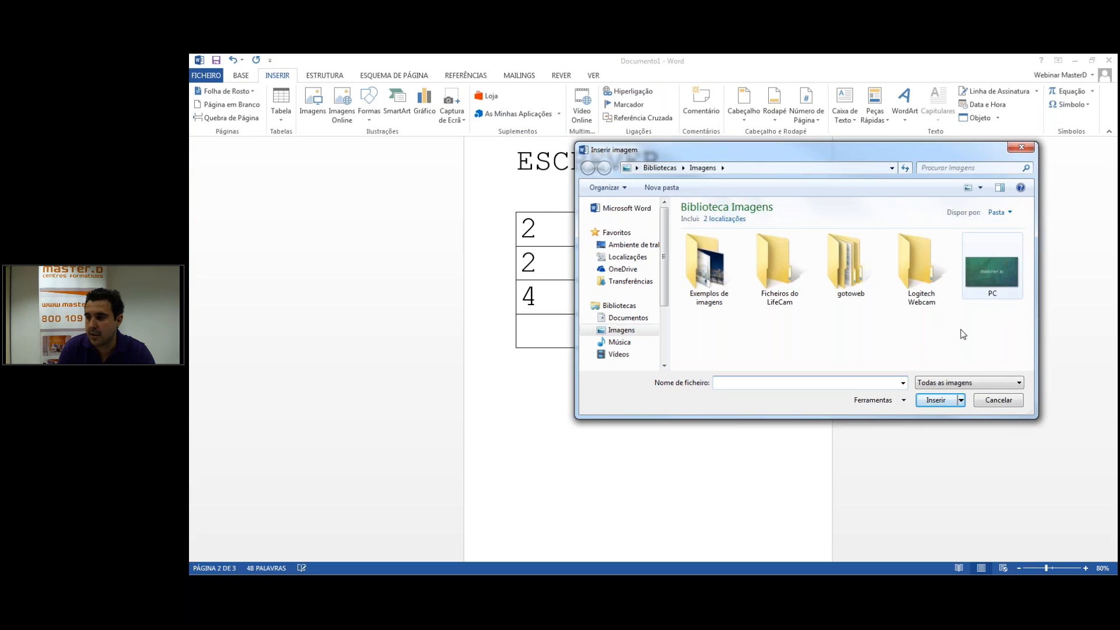
pyautogui.press('Escape')
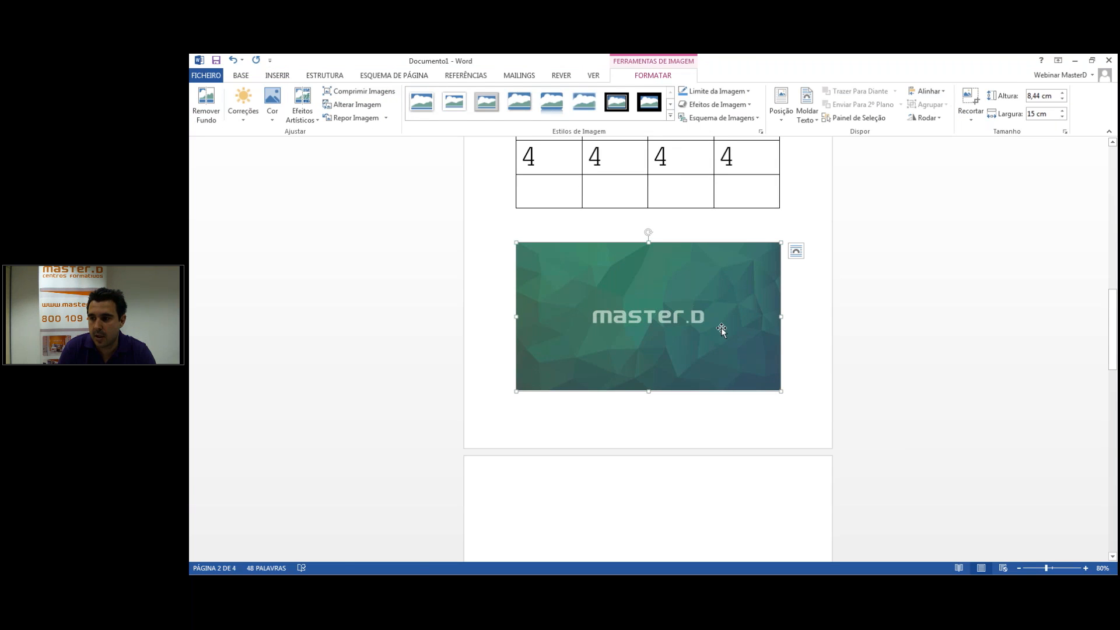
pyautogui.moveTo(726, 326); pyautogui.dragTo(731, 308)
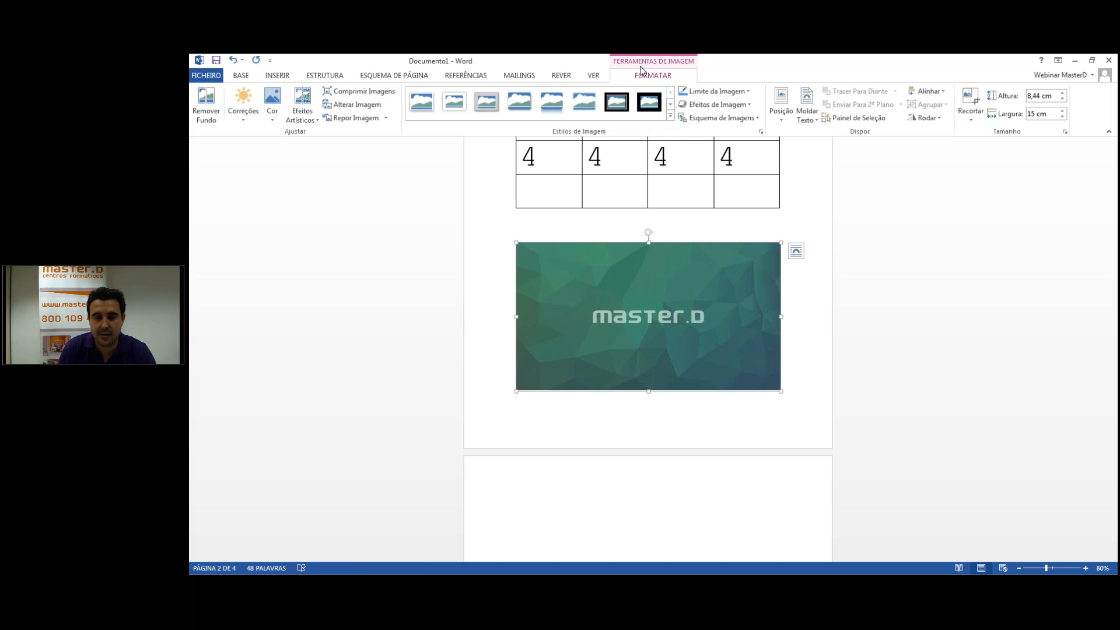
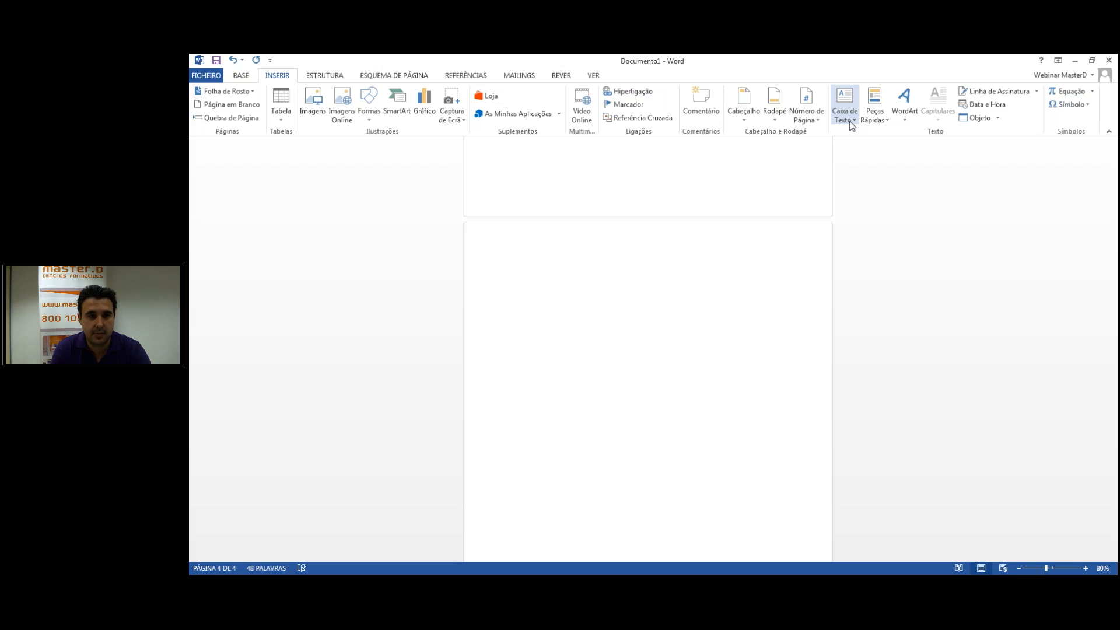
# Step: Insert a Caixa de Texto Simples text box on the empty last page, fill it with orange and place it at the page's upper-right corner
pyautogui.click(852, 122)
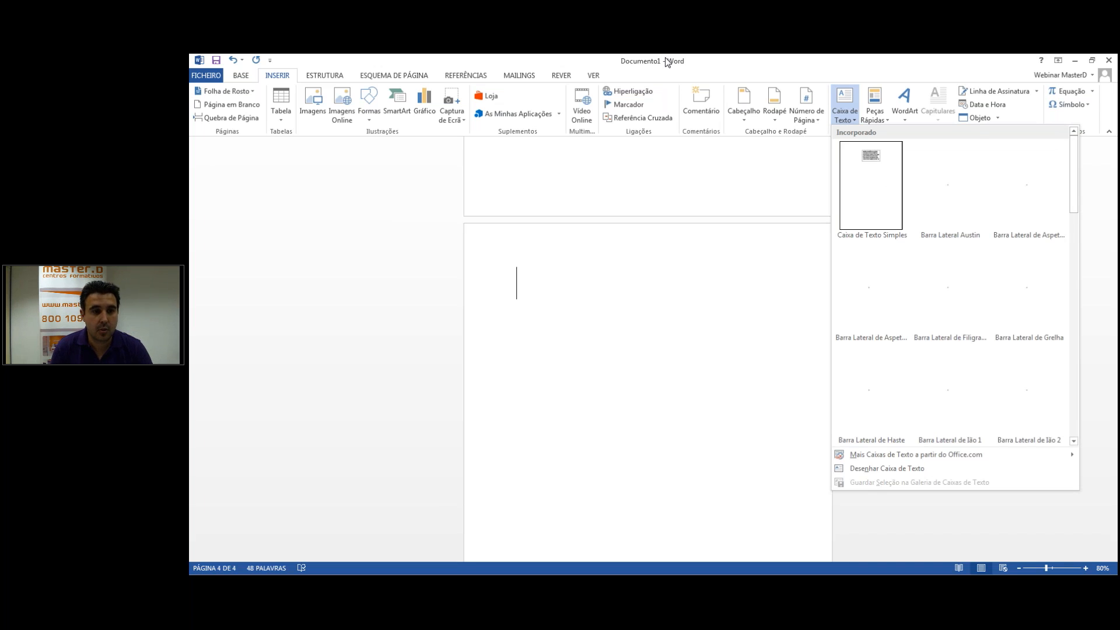
pyautogui.click(862, 187)
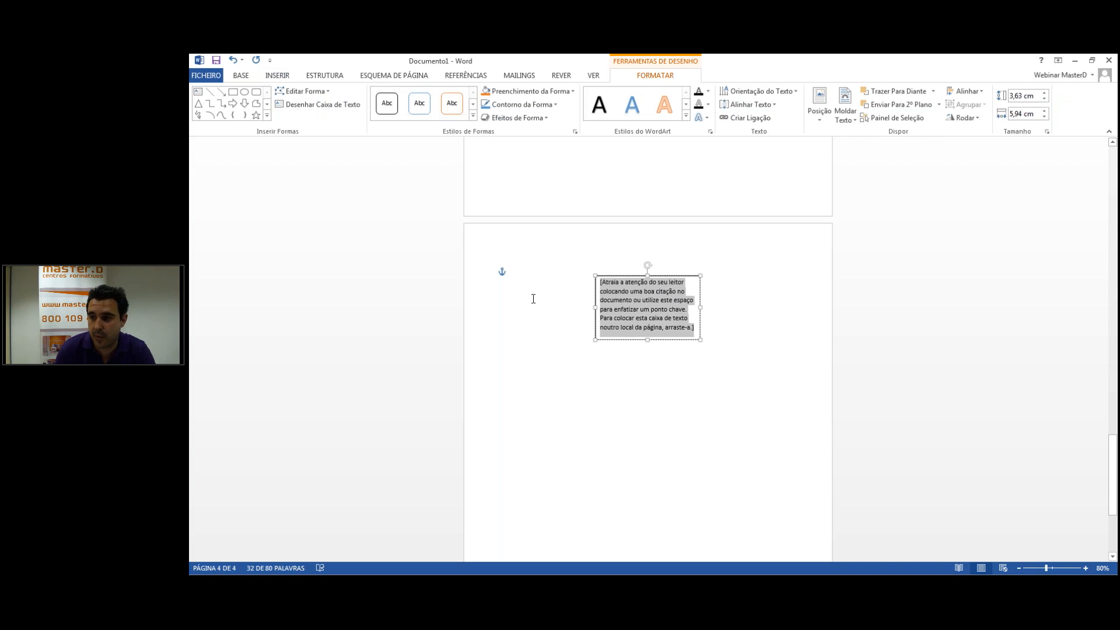
pyautogui.moveTo(594, 297); pyautogui.dragTo(488, 248)
pyautogui.click(486, 92)
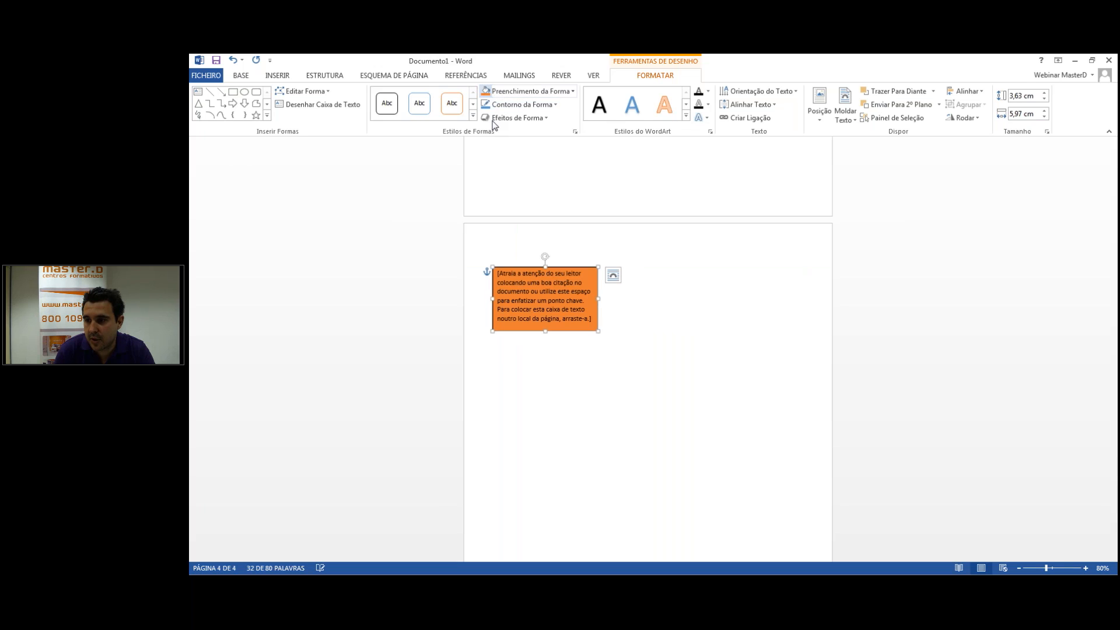
pyautogui.moveTo(516, 270); pyautogui.dragTo(726, 271)
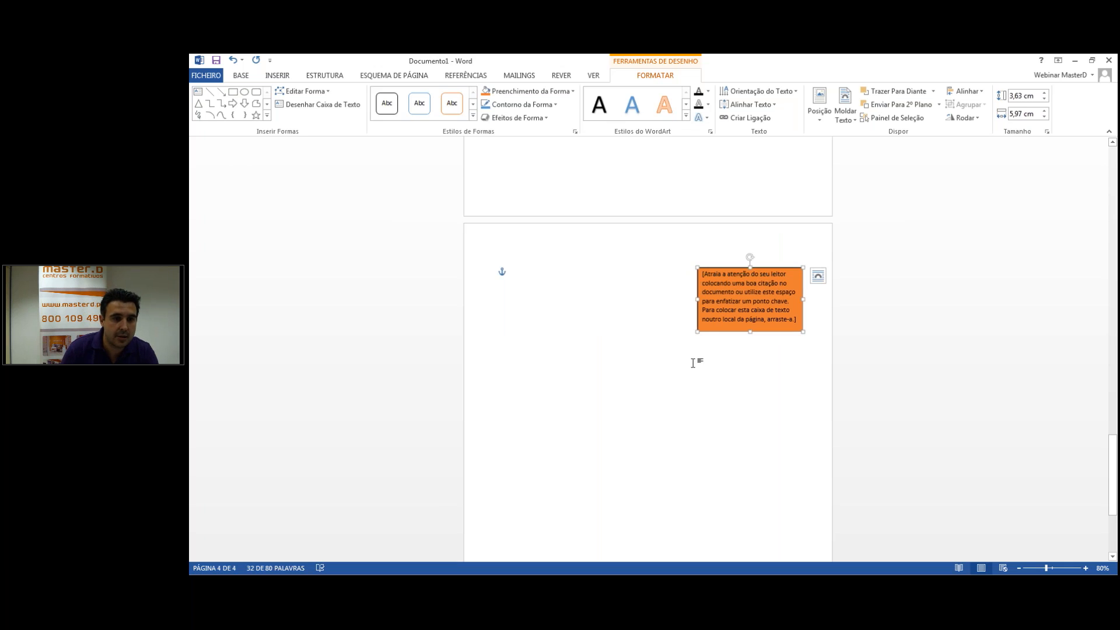
# Step: Look through the document themes, the style sets and the theme colour palettes without applying any of them
pyautogui.click(324, 76)
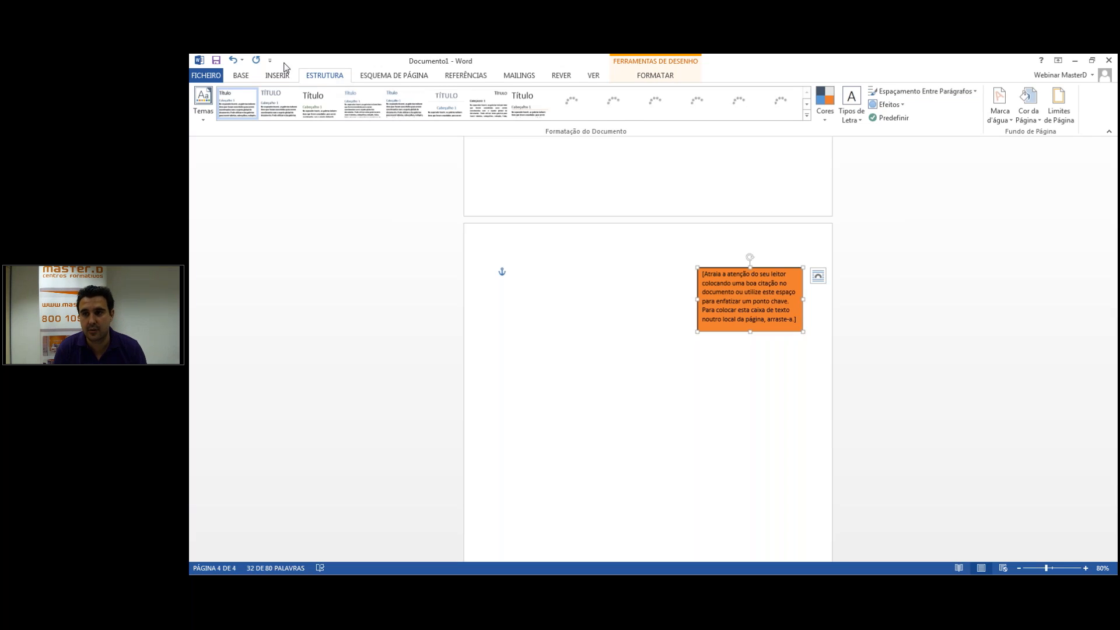
pyautogui.click(284, 78)
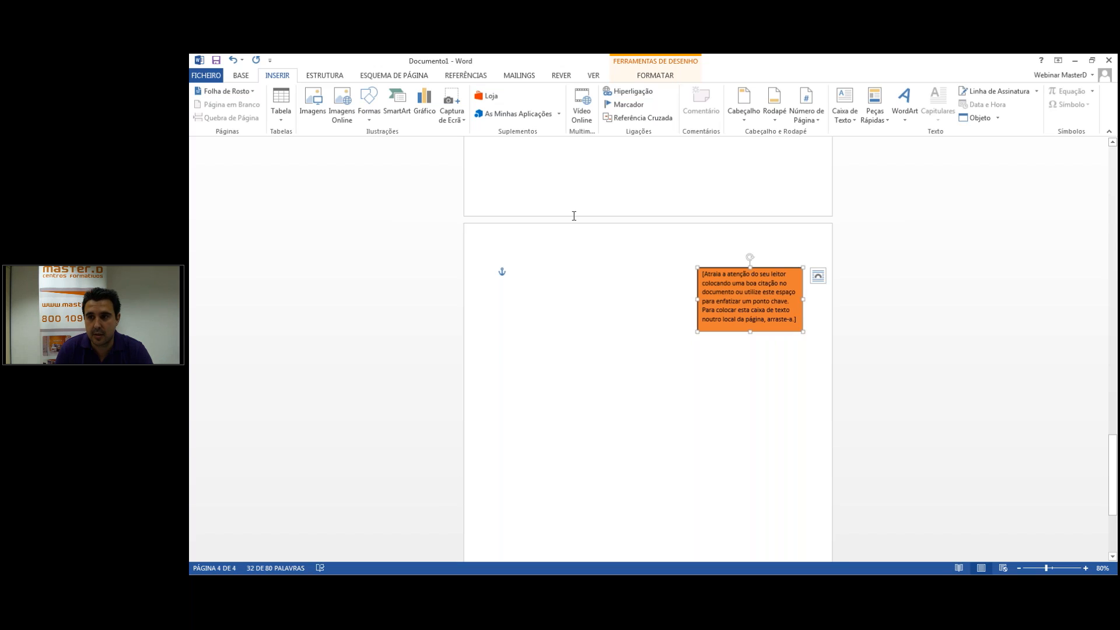
pyautogui.click(316, 78)
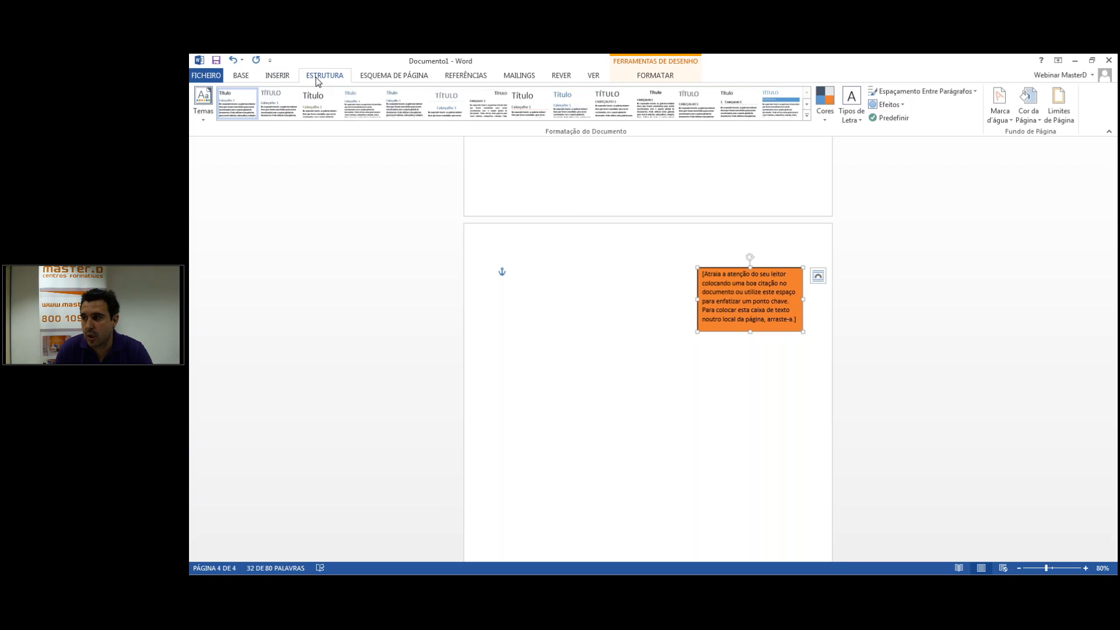
pyautogui.click(205, 120)
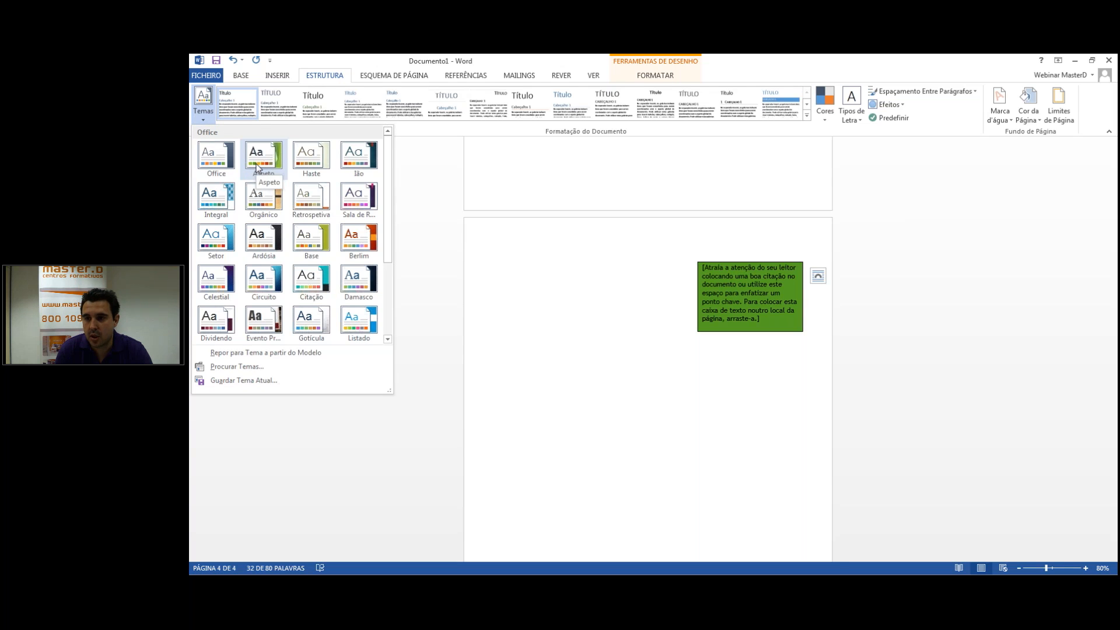
pyautogui.click(473, 244)
pyautogui.click(516, 280)
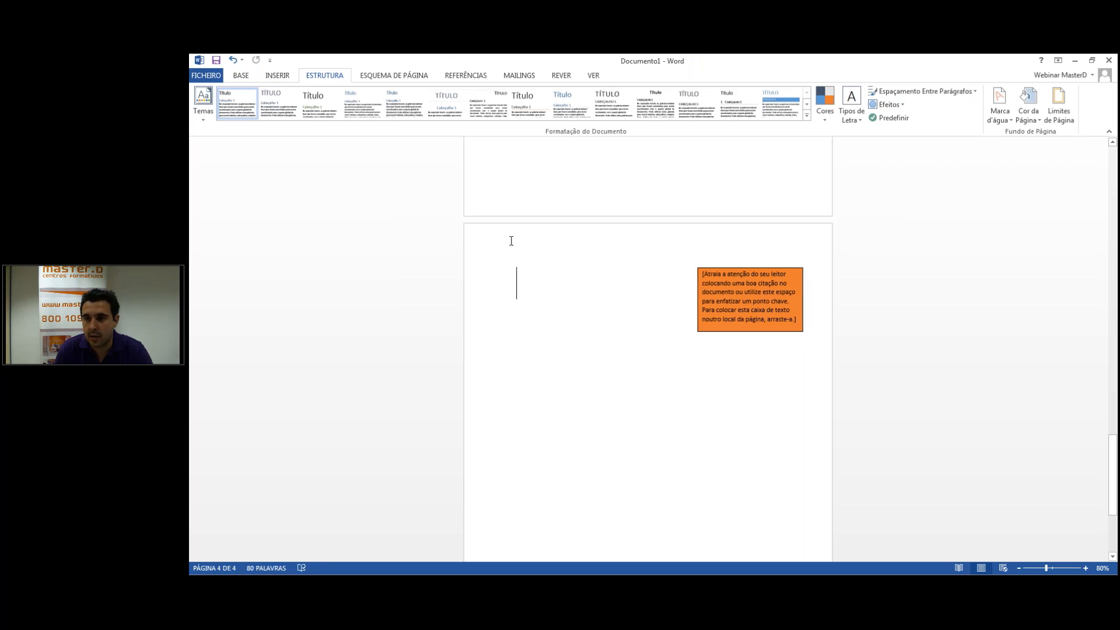
pyautogui.click(807, 116)
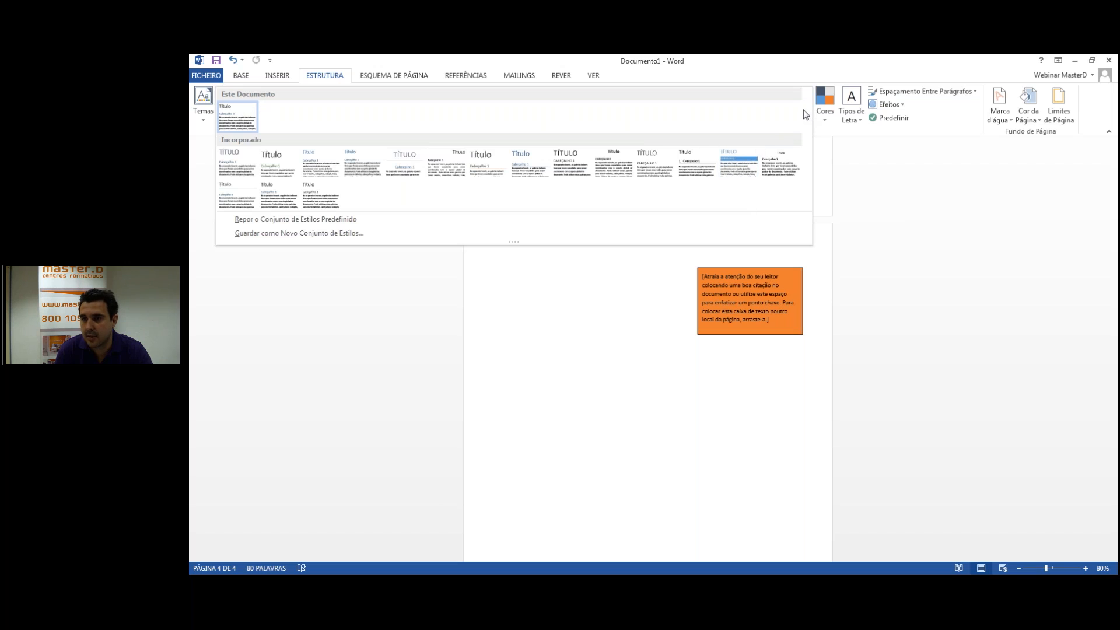
pyautogui.click(818, 121)
pyautogui.click(819, 124)
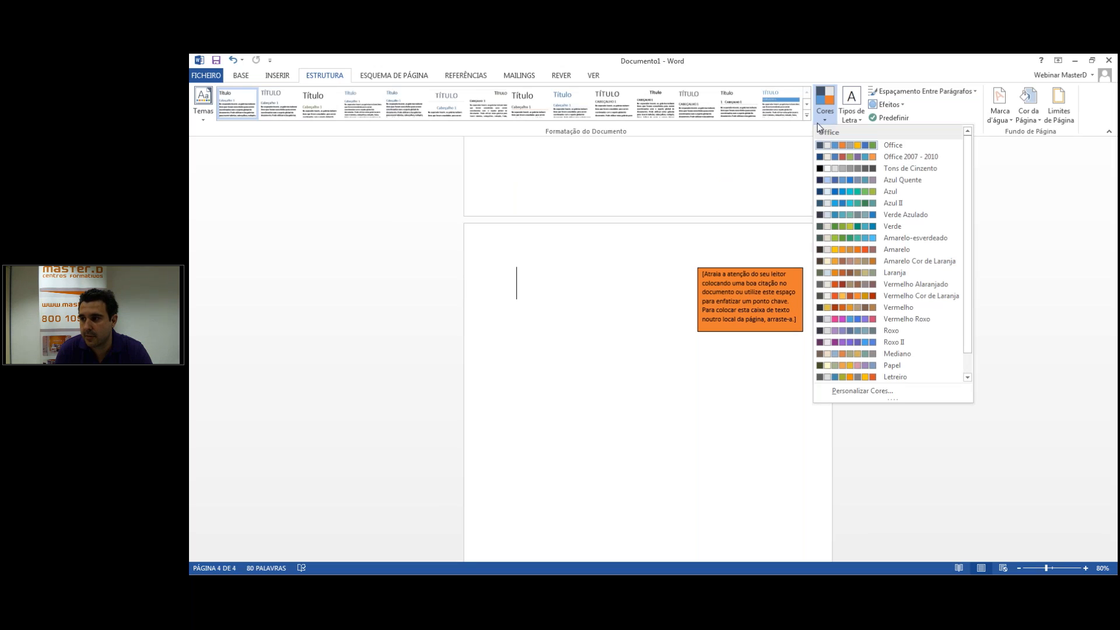
pyautogui.click(825, 122)
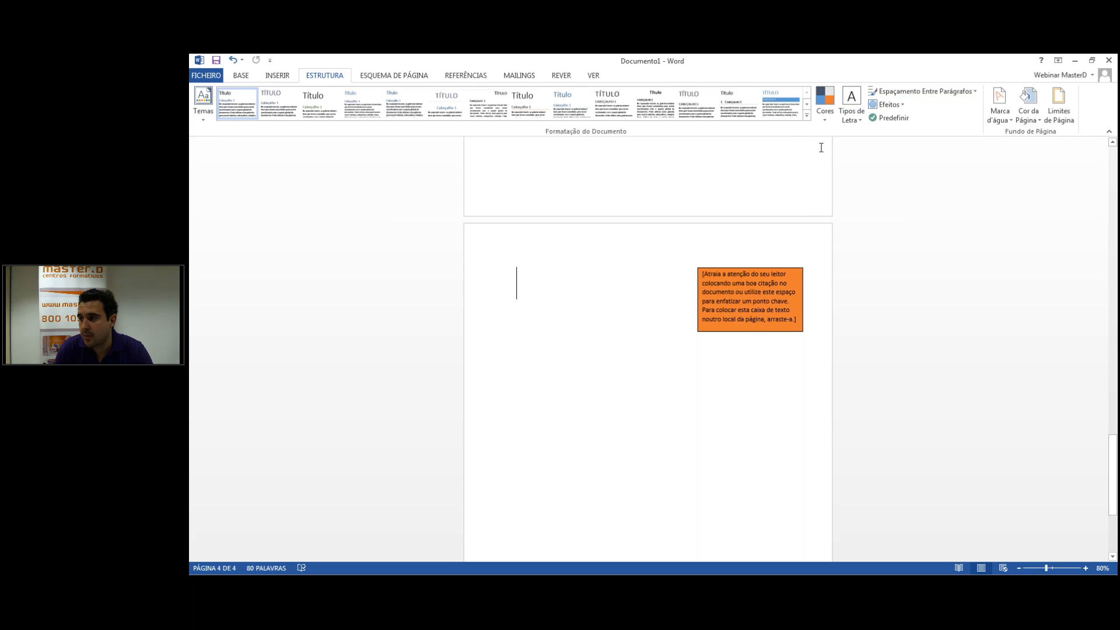
# Step: Try the Azul, Cor 1 page colour on the document's pages and set the page colour back to white
pyautogui.click(1036, 123)
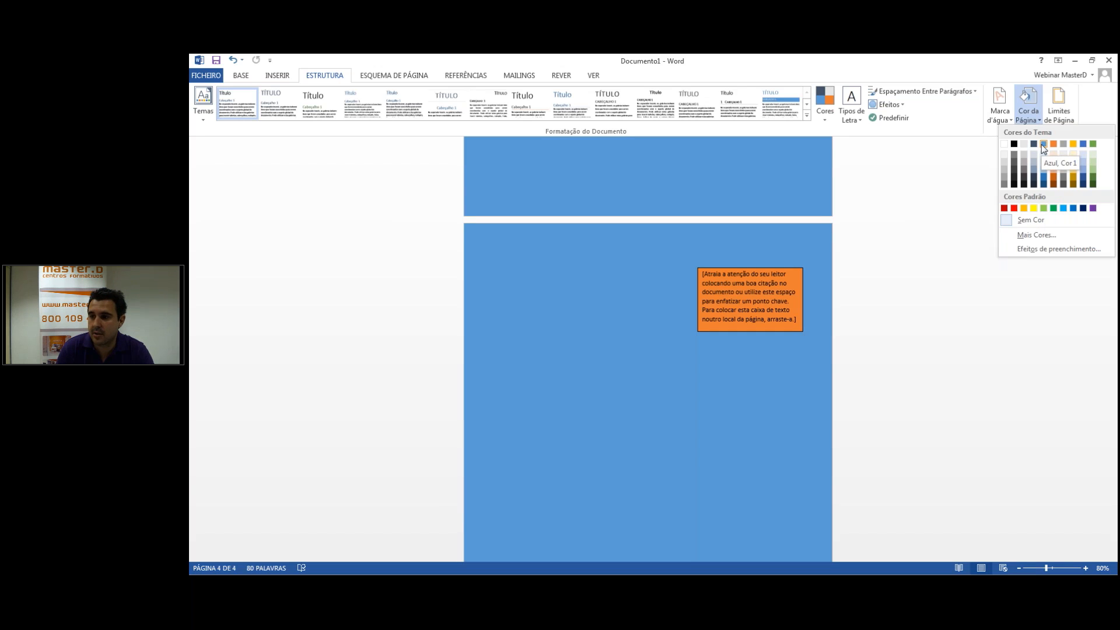
pyautogui.click(1042, 145)
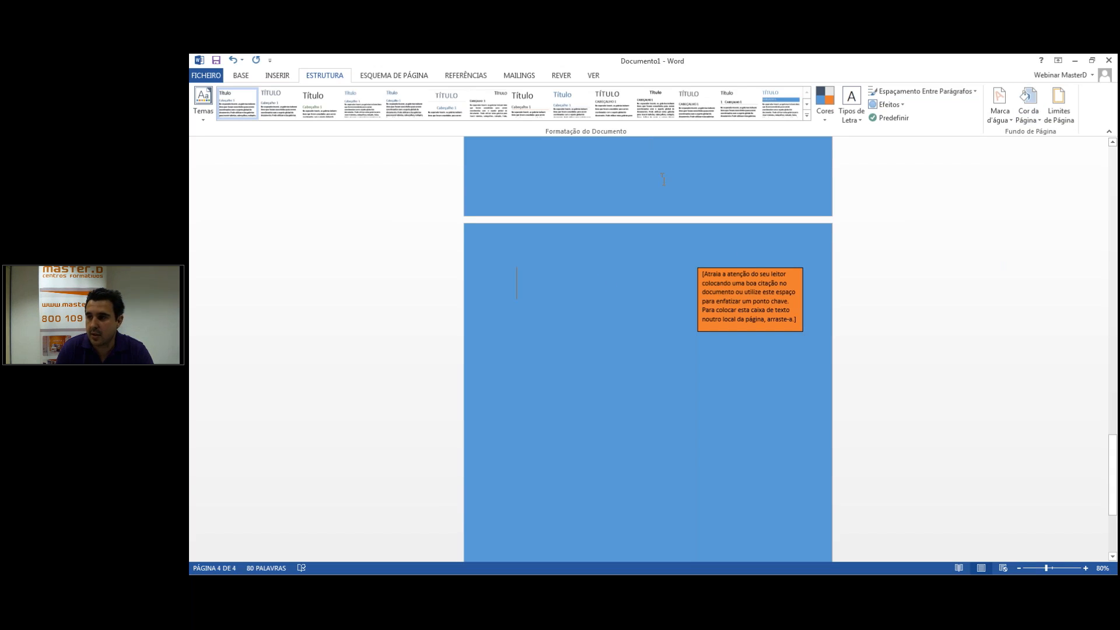
pyautogui.scroll(5, 706, 215)
pyautogui.scroll(-3, 707, 215)
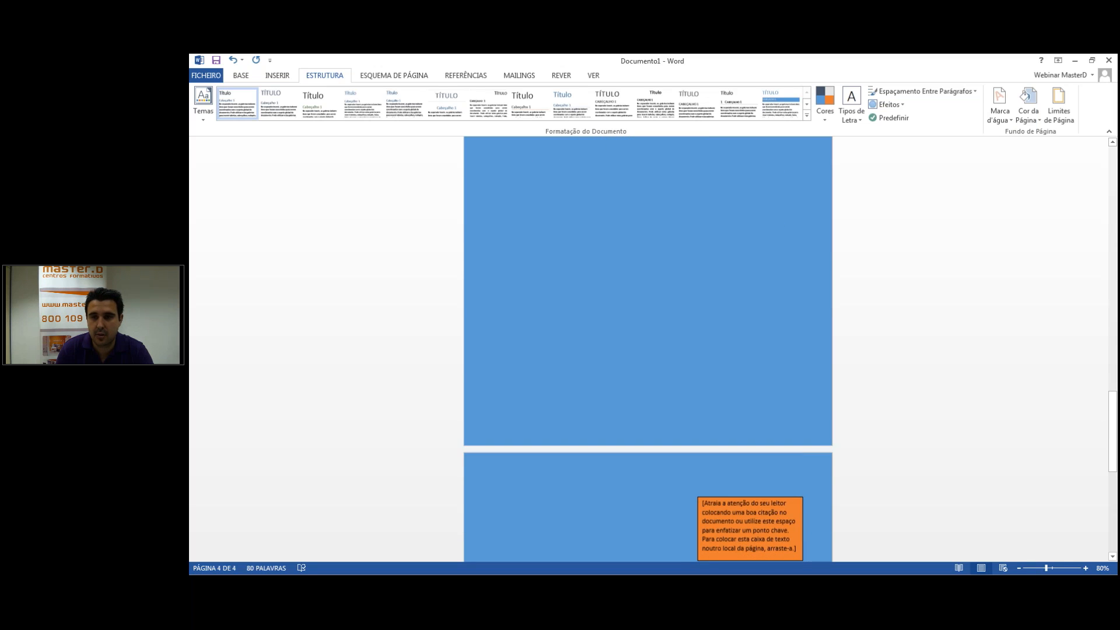
pyautogui.click(1028, 108)
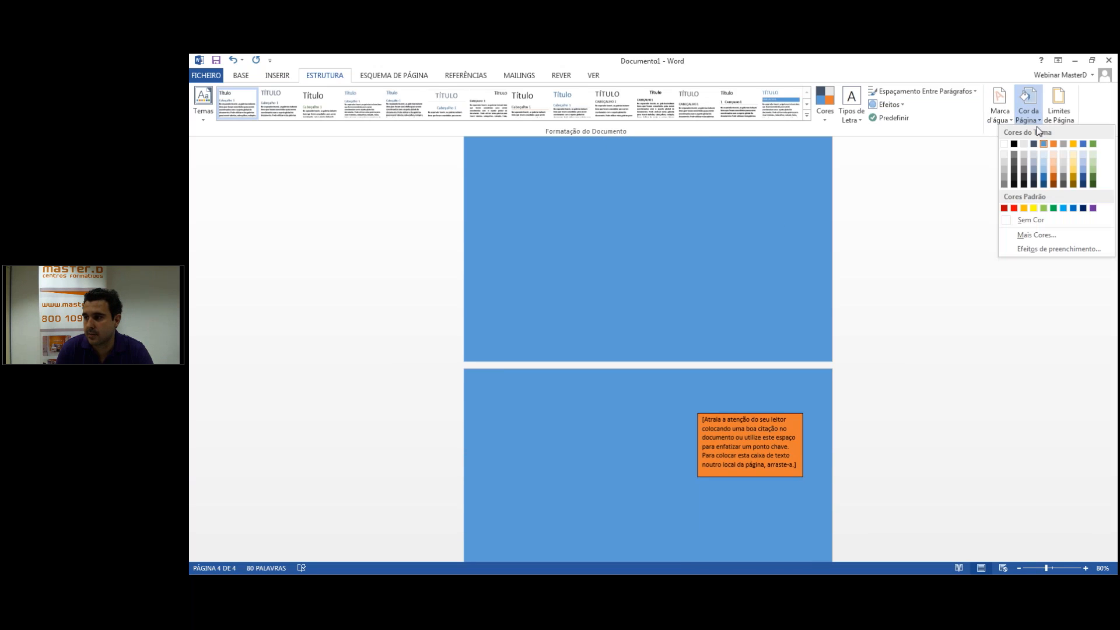
pyautogui.click(1006, 145)
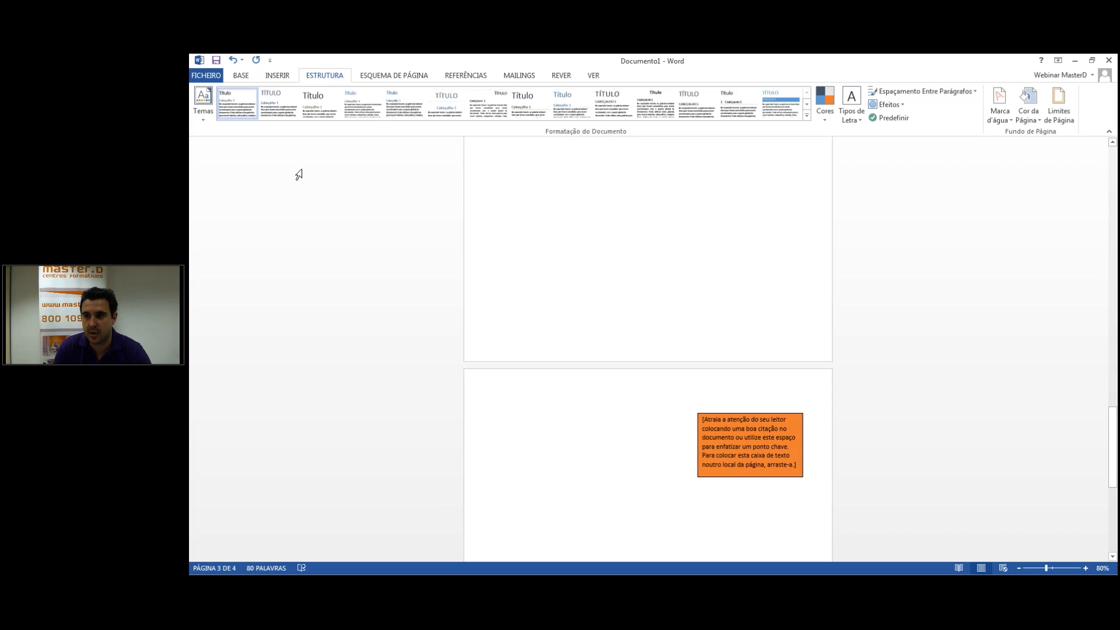
# Step: Review the preset page margins available for the document
pyautogui.click(410, 79)
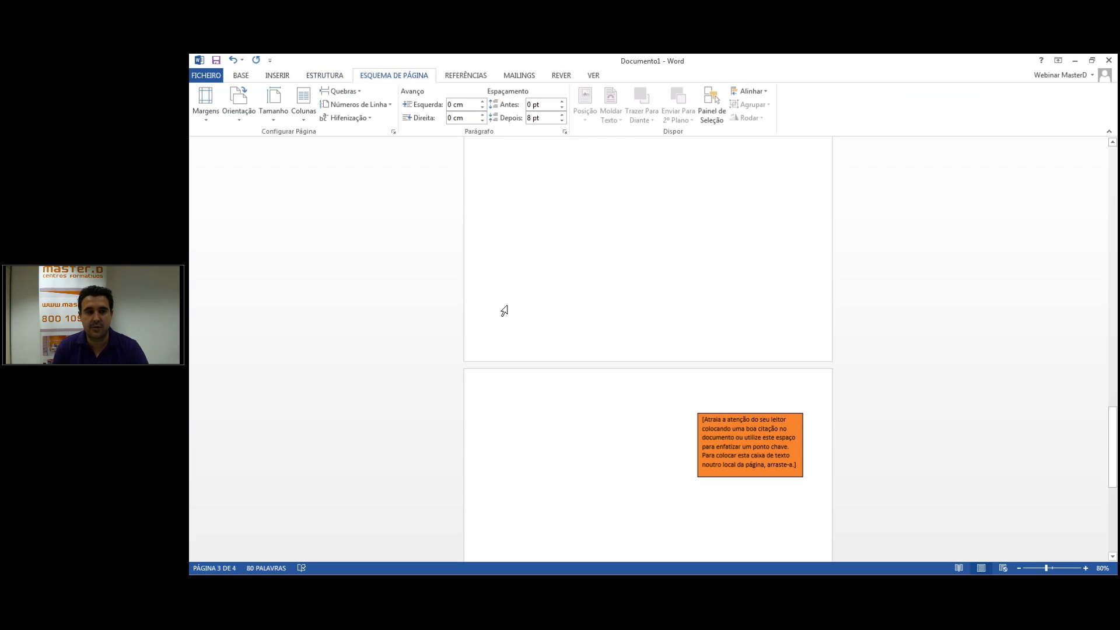
pyautogui.scroll(-1, 599, 429)
pyautogui.scroll(-1, 600, 429)
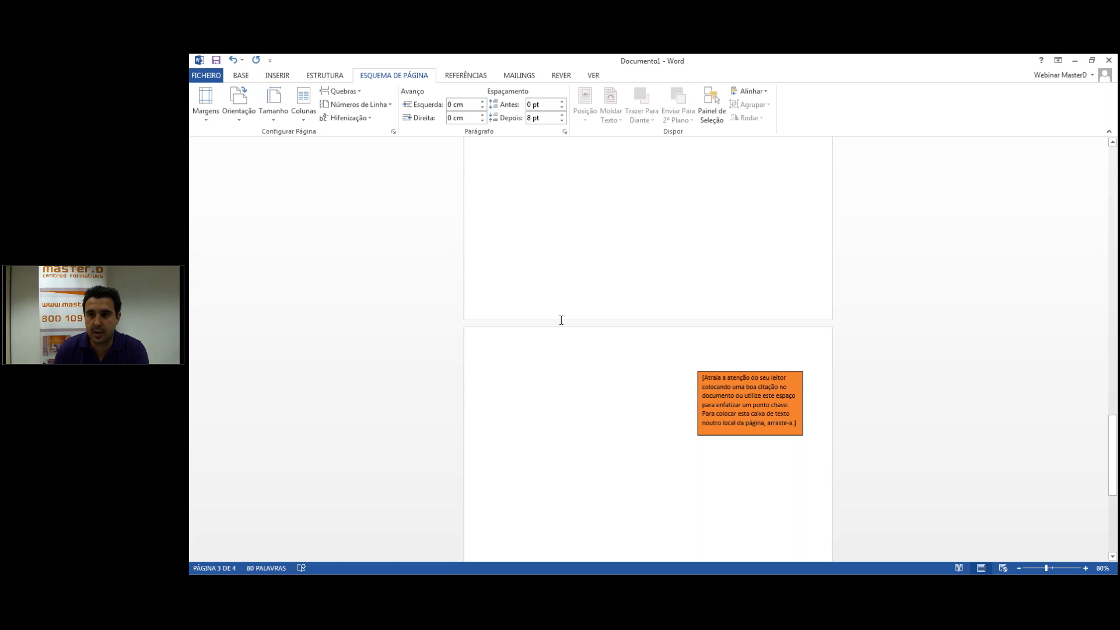
pyautogui.click(207, 121)
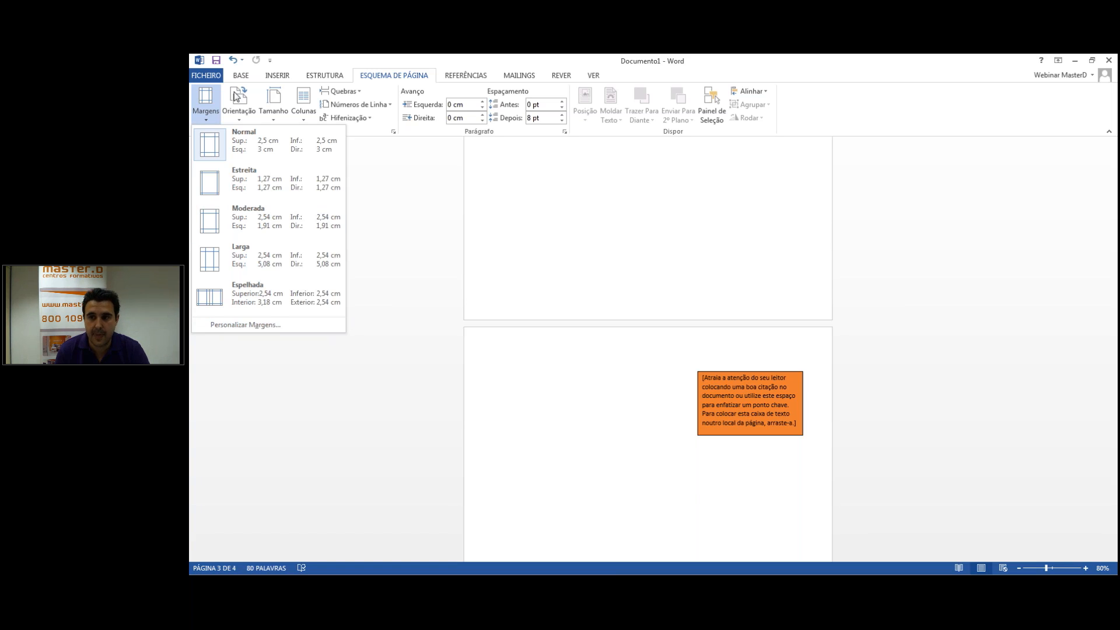
# Step: Set the page orientation to Horizontal and check the pages with the pyramid graphic and the text box
pyautogui.click(237, 114)
pyautogui.click(240, 113)
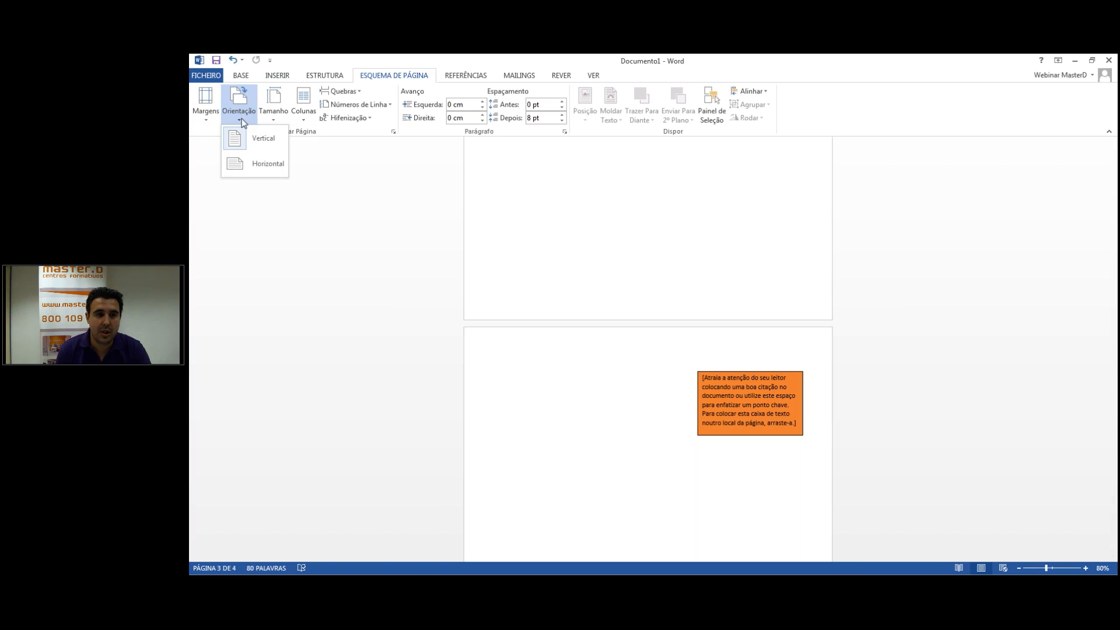
pyautogui.click(256, 169)
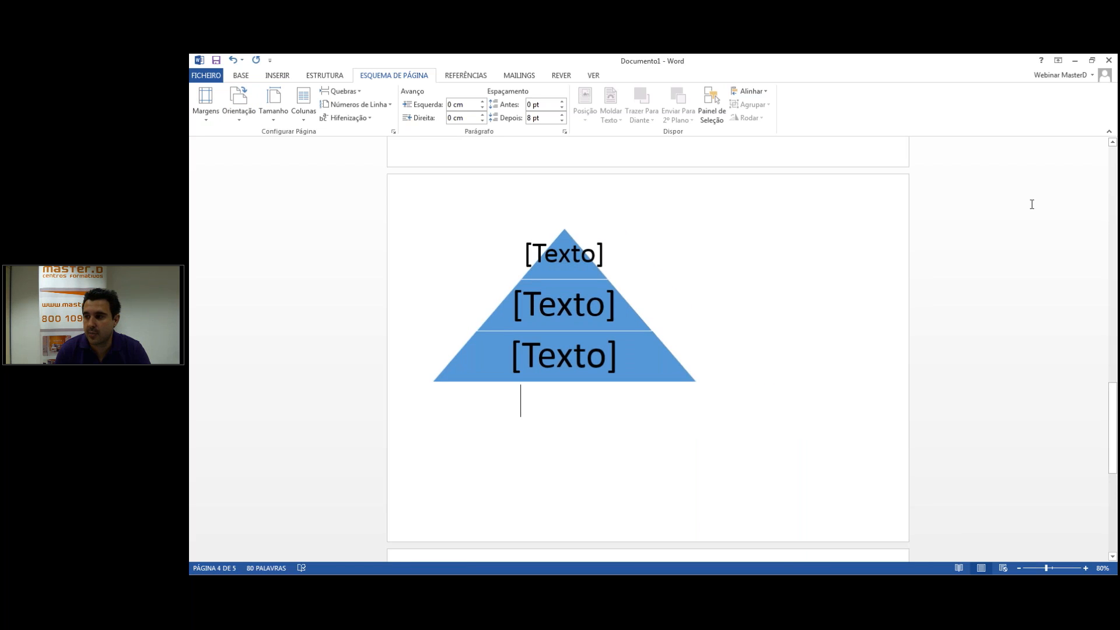
pyautogui.scroll(-4, 1033, 351)
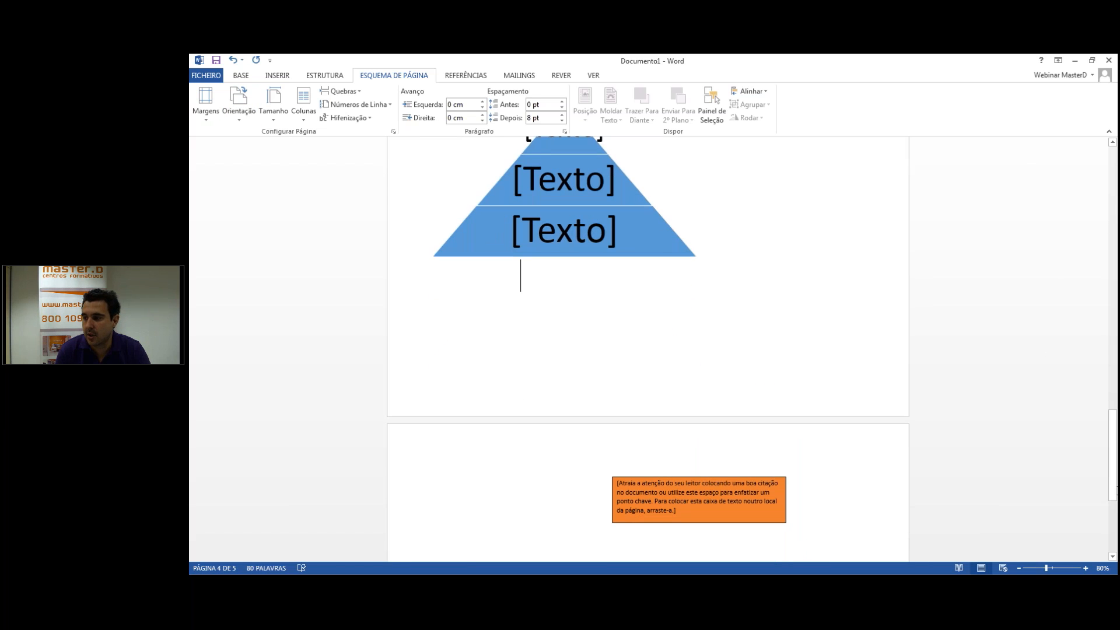
pyautogui.moveTo(1114, 439); pyautogui.dragTo(1116, 506)
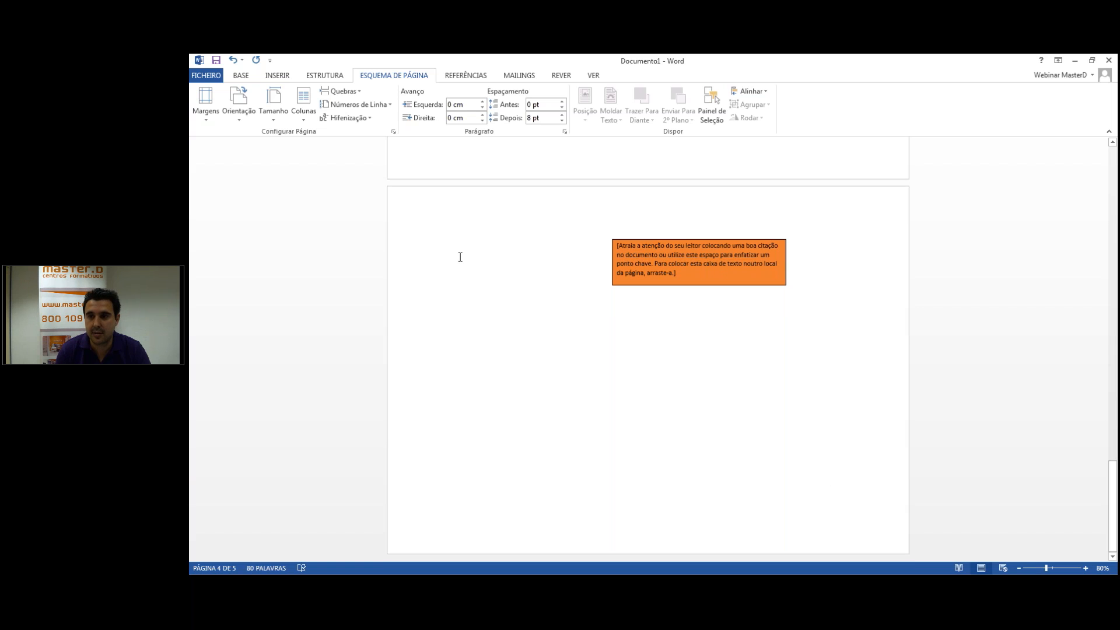
# Step: Return the page orientation to Vertical and place the cursor on the page with the orange text box
pyautogui.click(239, 106)
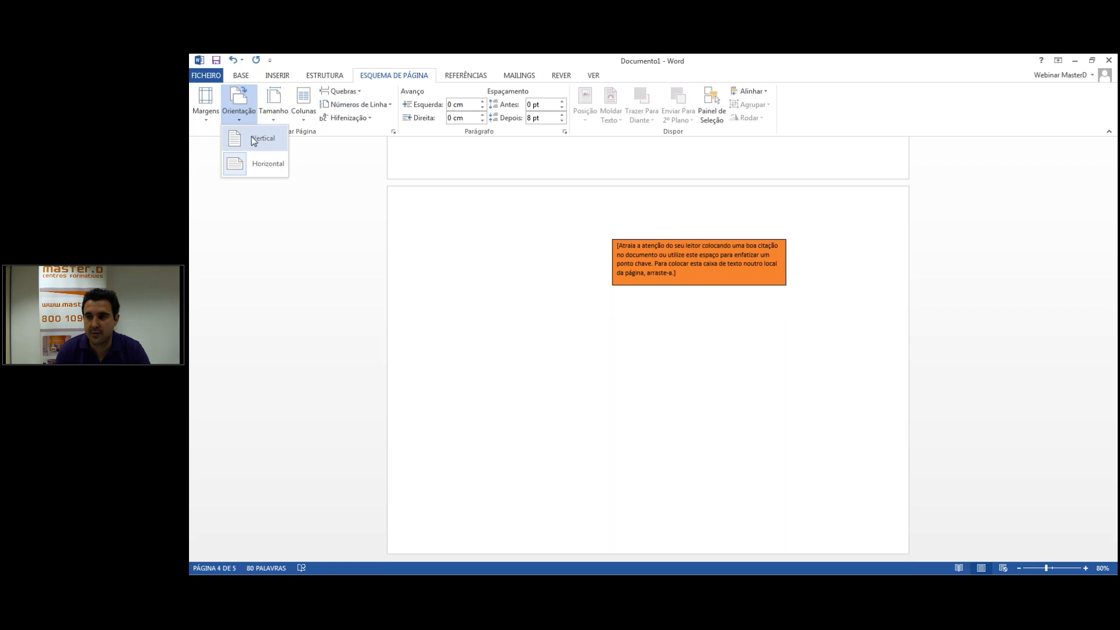
pyautogui.click(254, 140)
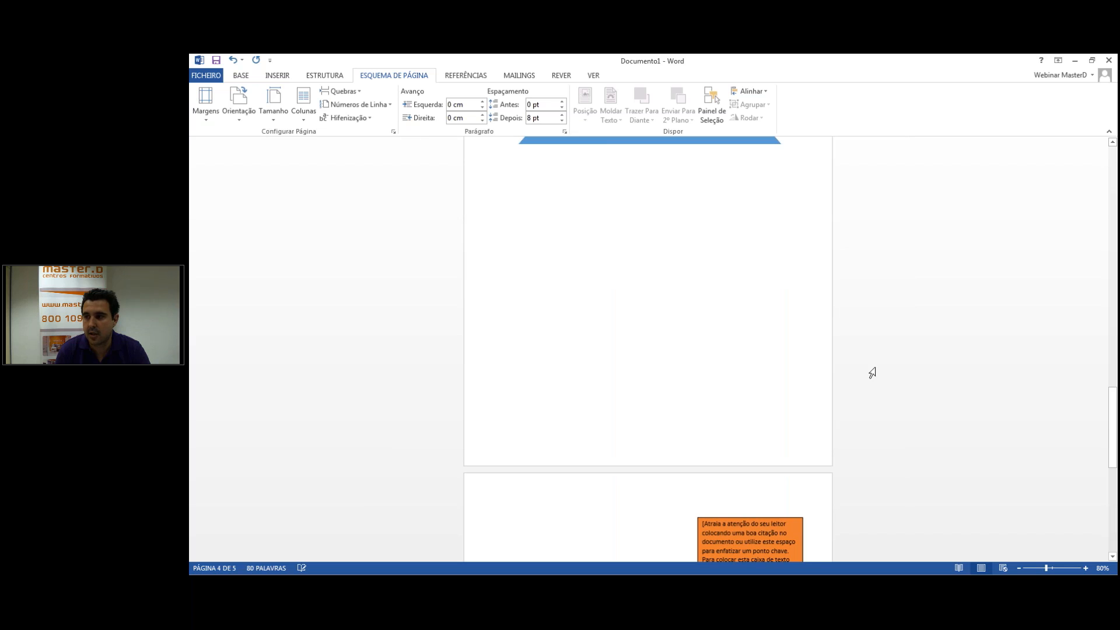
pyautogui.scroll(2, 1093, 394)
pyautogui.moveTo(1112, 403); pyautogui.dragTo(1112, 489)
pyautogui.click(655, 370)
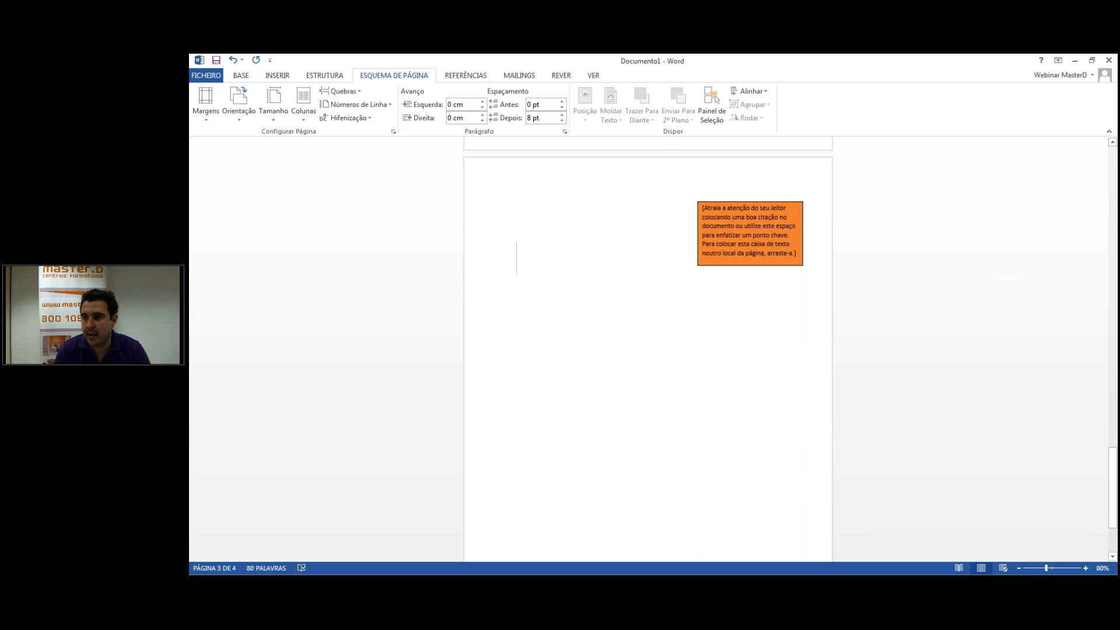
# Step: Review the available paper sizes and column layouts without changing either of them
pyautogui.click(275, 120)
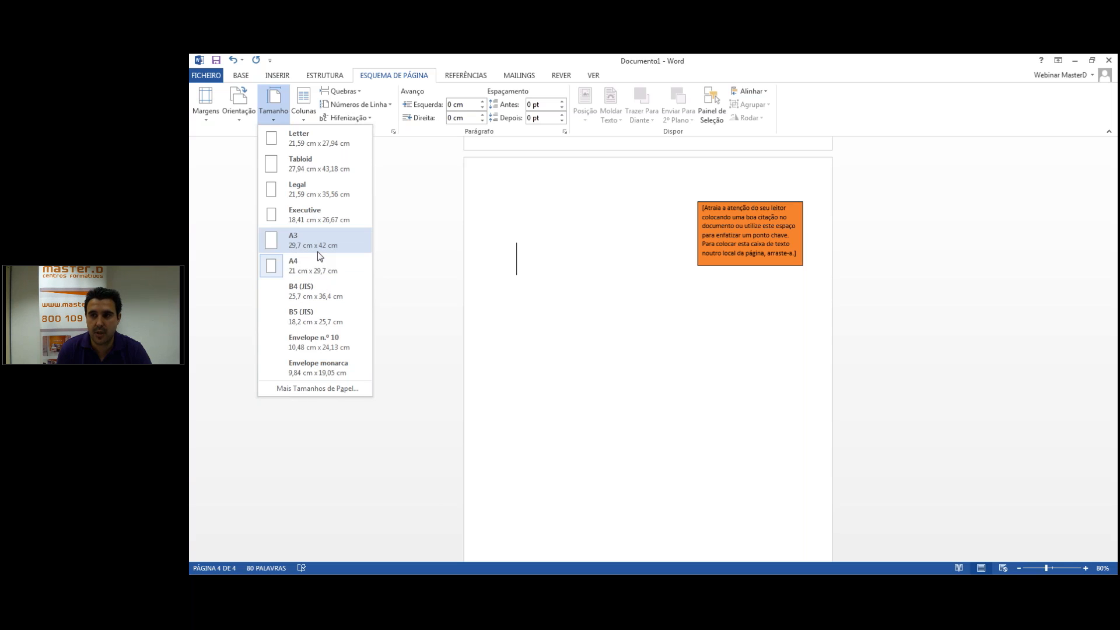
pyautogui.click(303, 115)
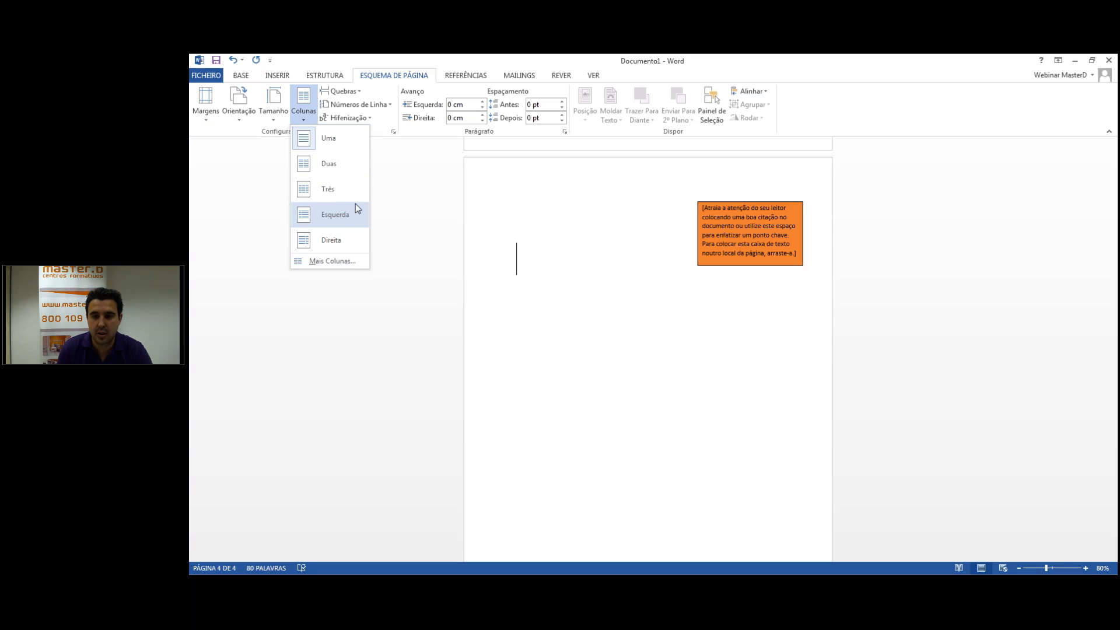
pyautogui.click(599, 300)
# Step: Insert the built-in "Tabela Automática 1" table of contents on the page with the orange text box
pyautogui.scroll(5, 599, 300)
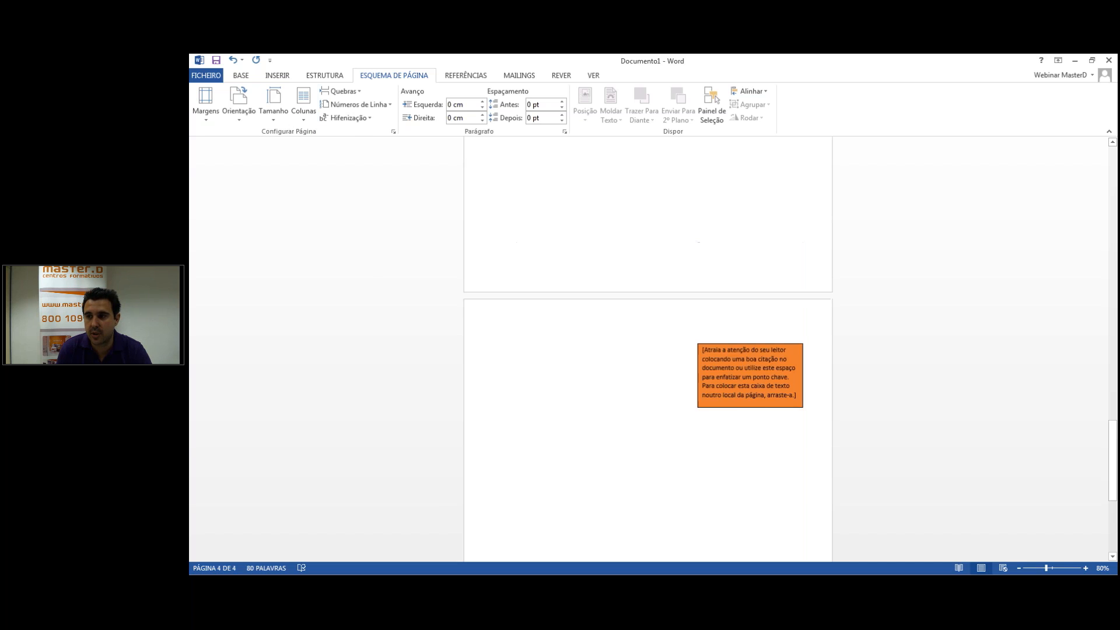
pyautogui.scroll(15, 598, 300)
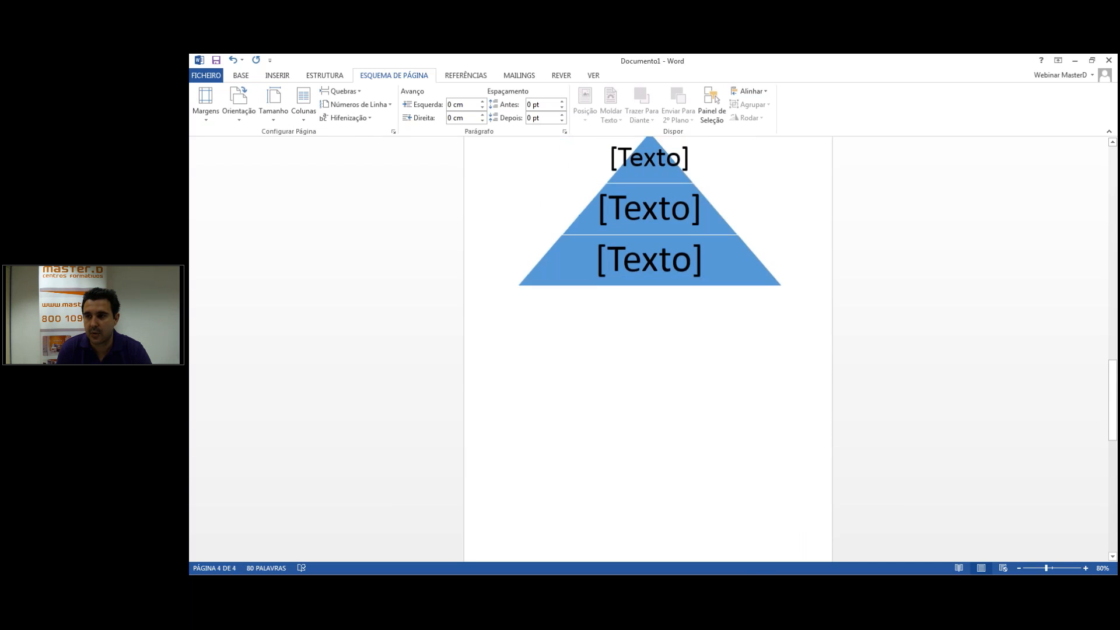
pyautogui.scroll(10, 599, 264)
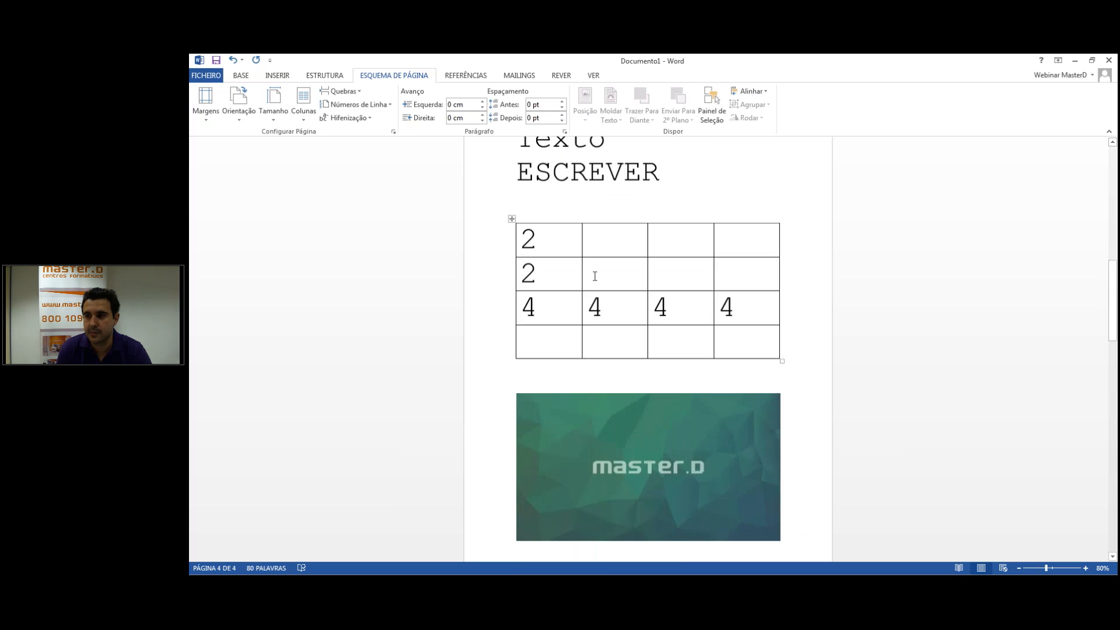
pyautogui.scroll(5, 599, 264)
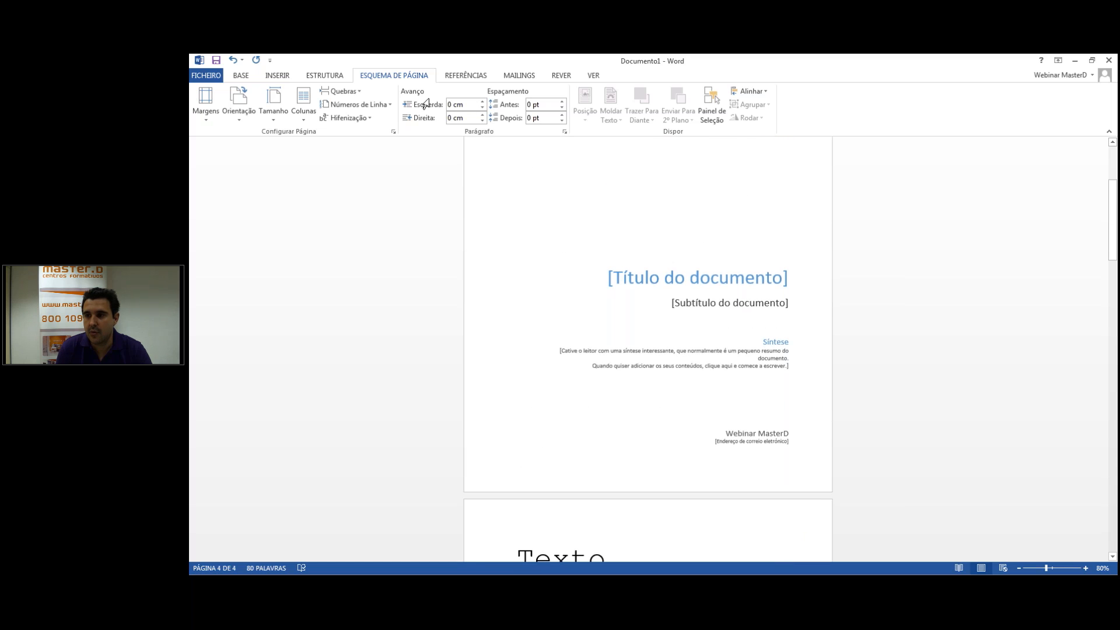
pyautogui.click(457, 77)
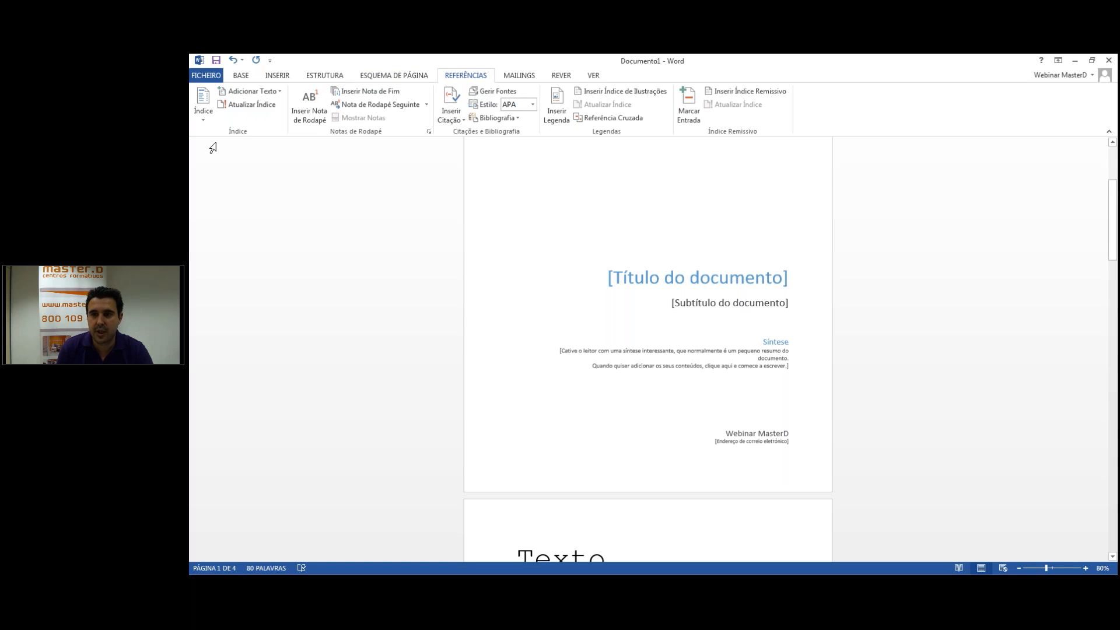
pyautogui.click(200, 108)
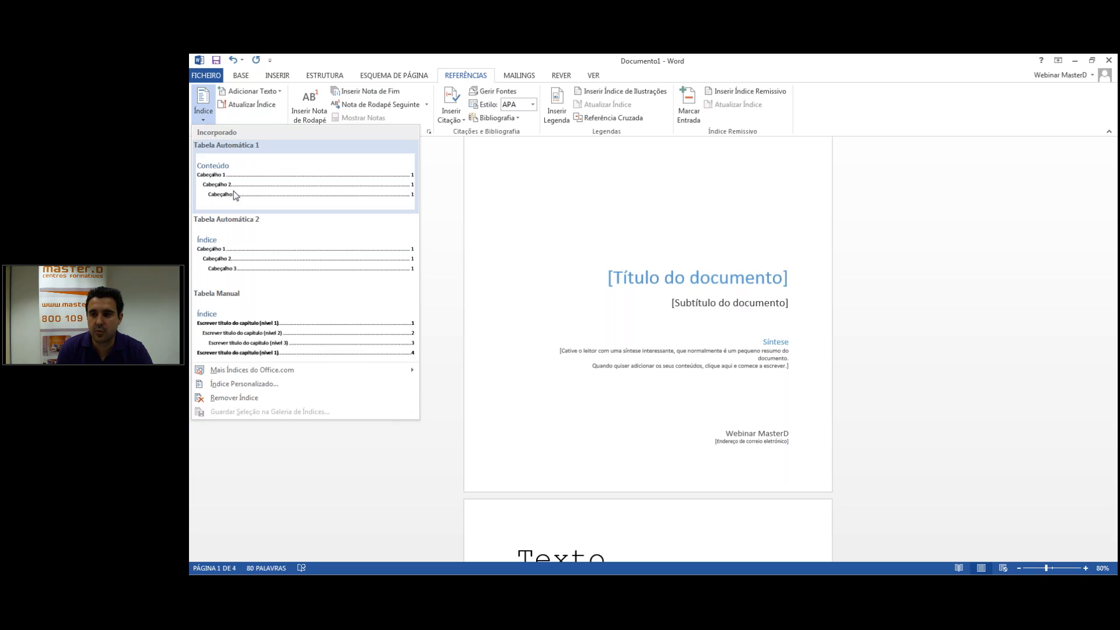
pyautogui.press('Escape')
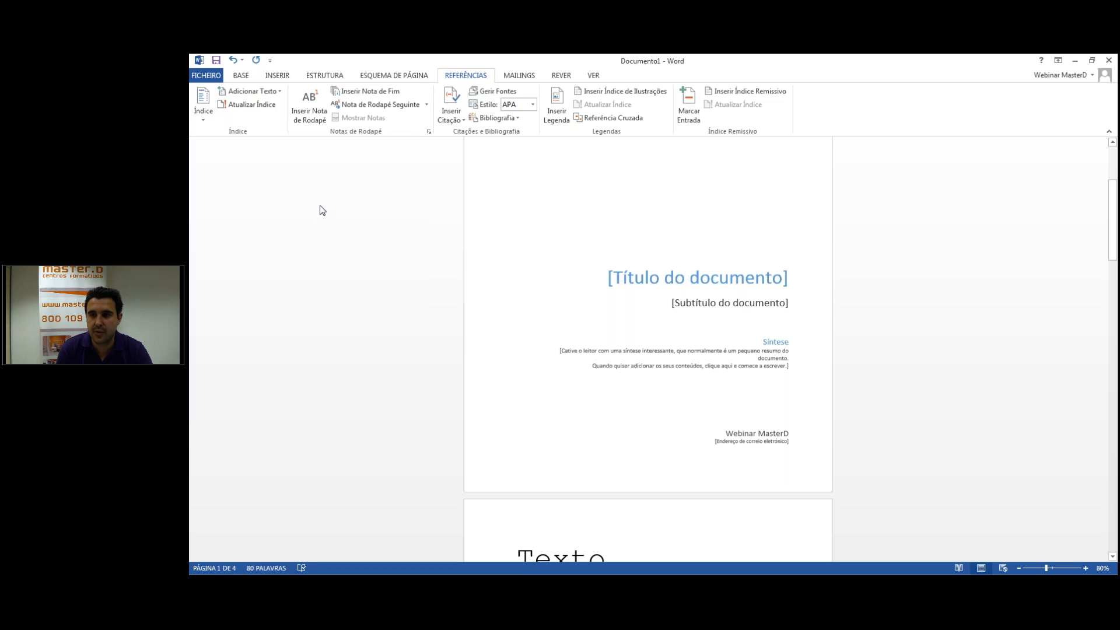
pyautogui.click(628, 358)
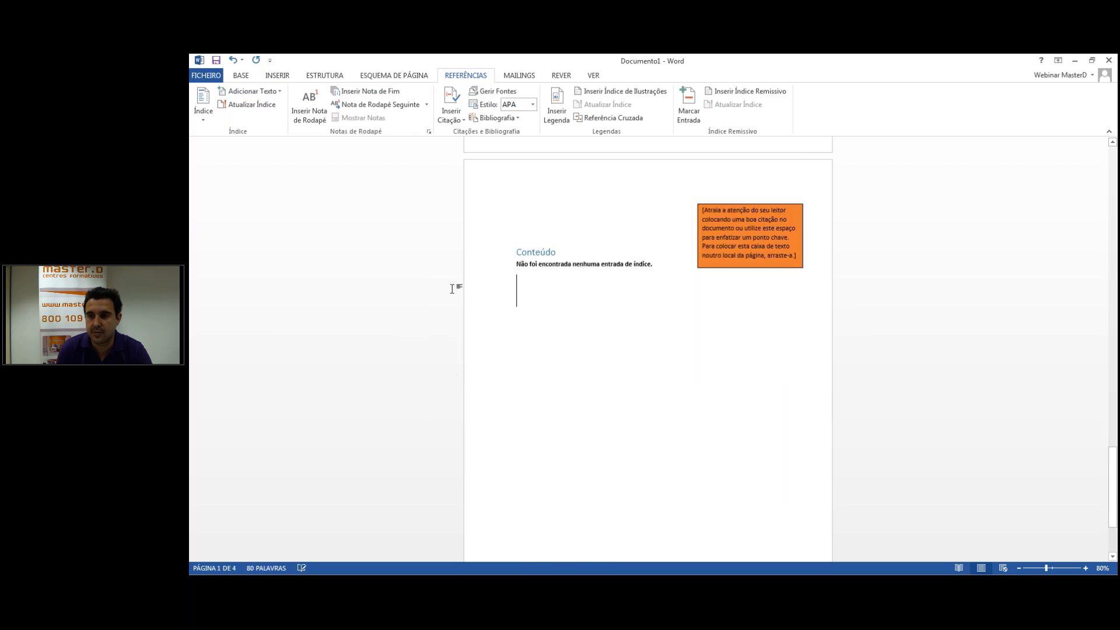
pyautogui.scroll(-1, 590, 318)
pyautogui.scroll(3, 590, 318)
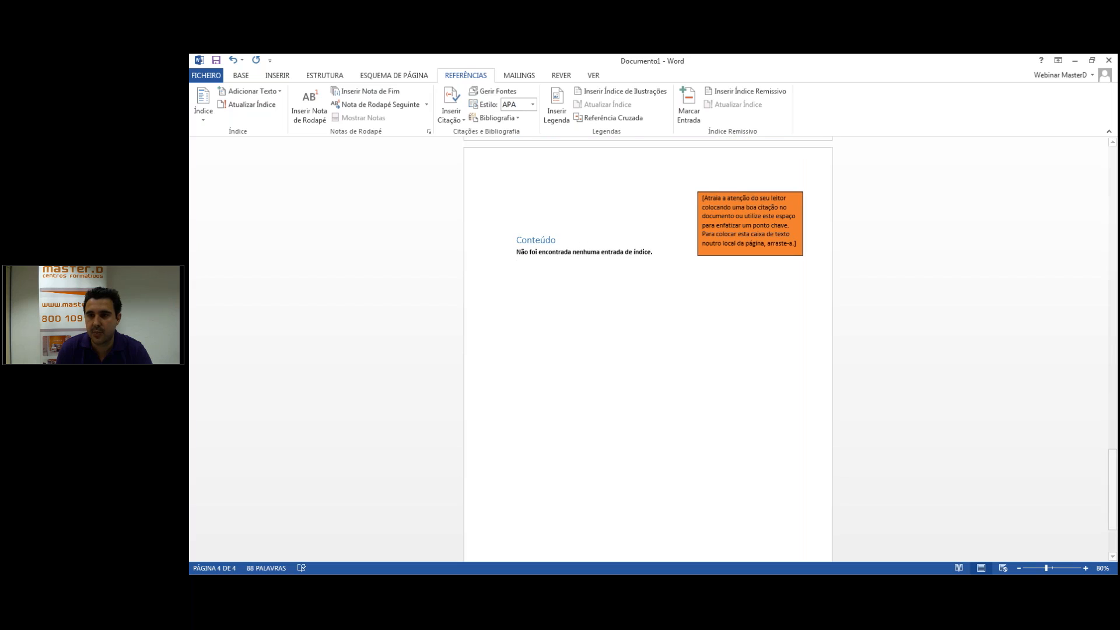
# Step: Review the available table of contents styles without applying one and look over the inserted Conteúdo table
pyautogui.click(203, 120)
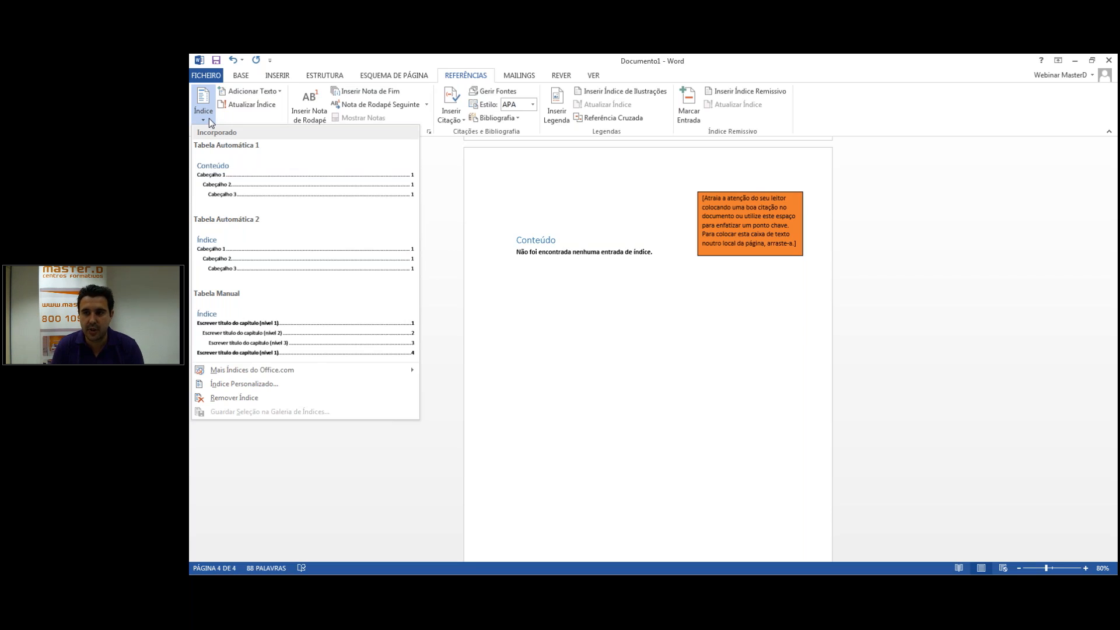
pyautogui.click(208, 118)
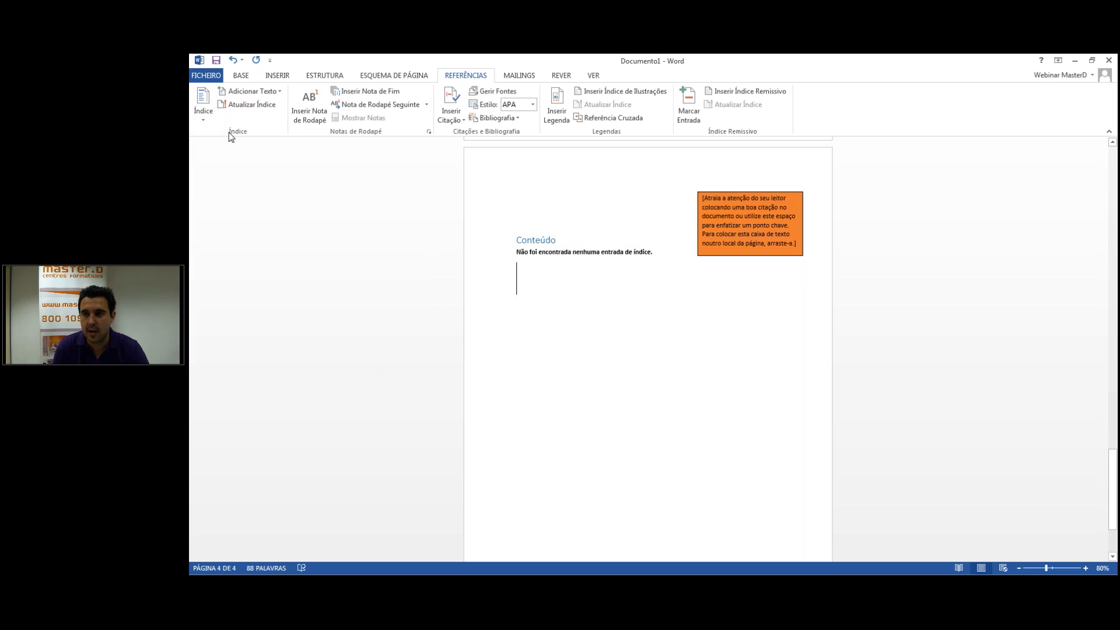
pyautogui.scroll(1, 574, 290)
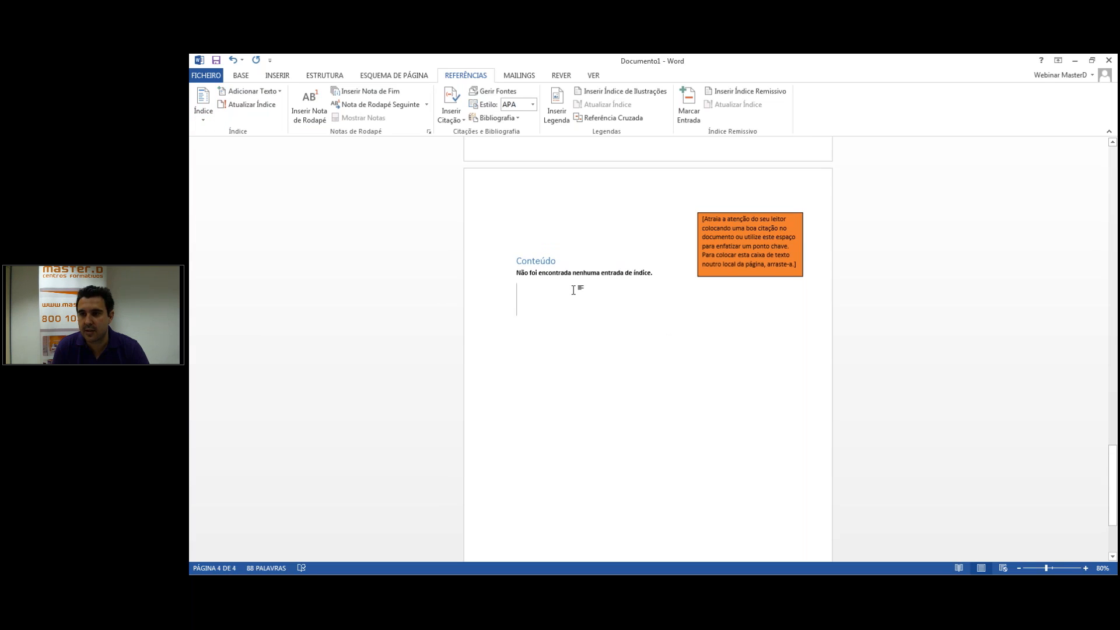
pyautogui.scroll(1, 575, 290)
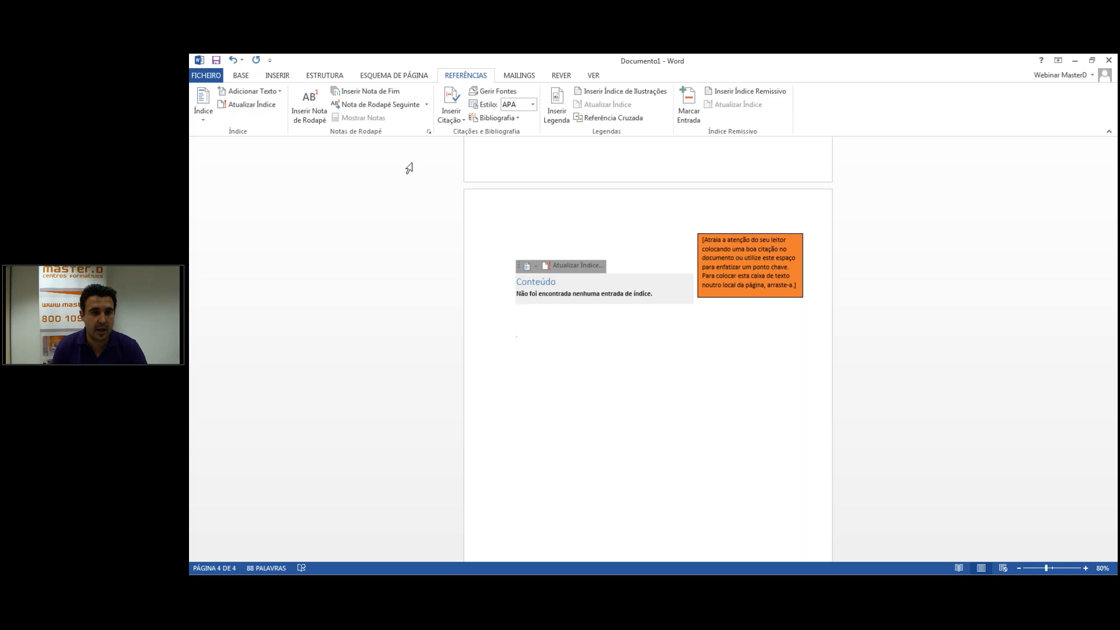
# Step: Look over the commands available for mail merge, document review and document views
pyautogui.click(525, 77)
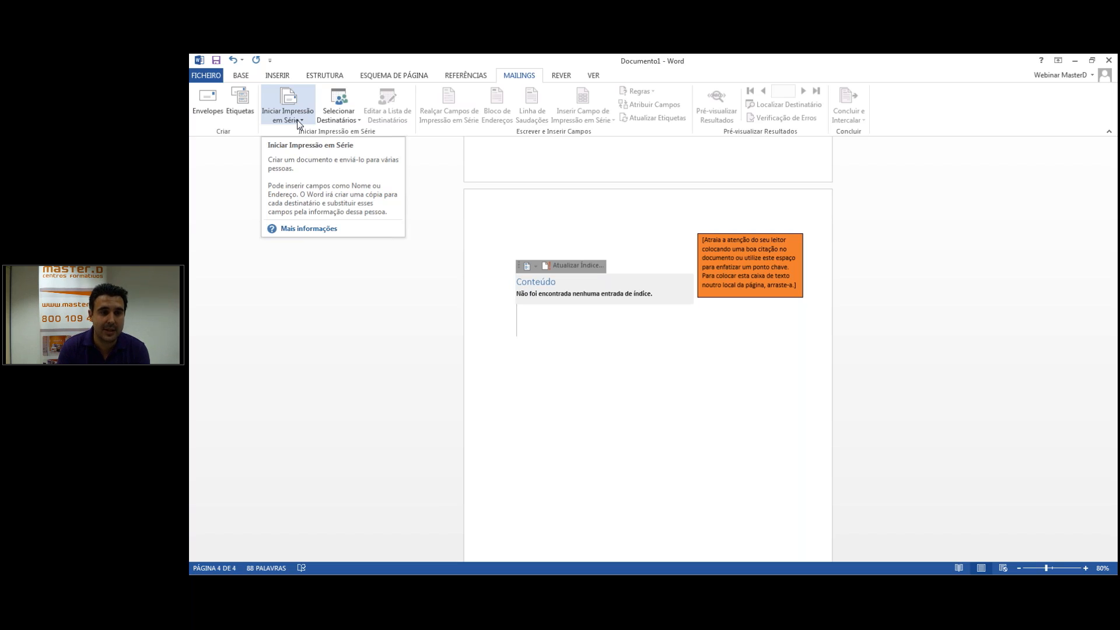
pyautogui.click(562, 76)
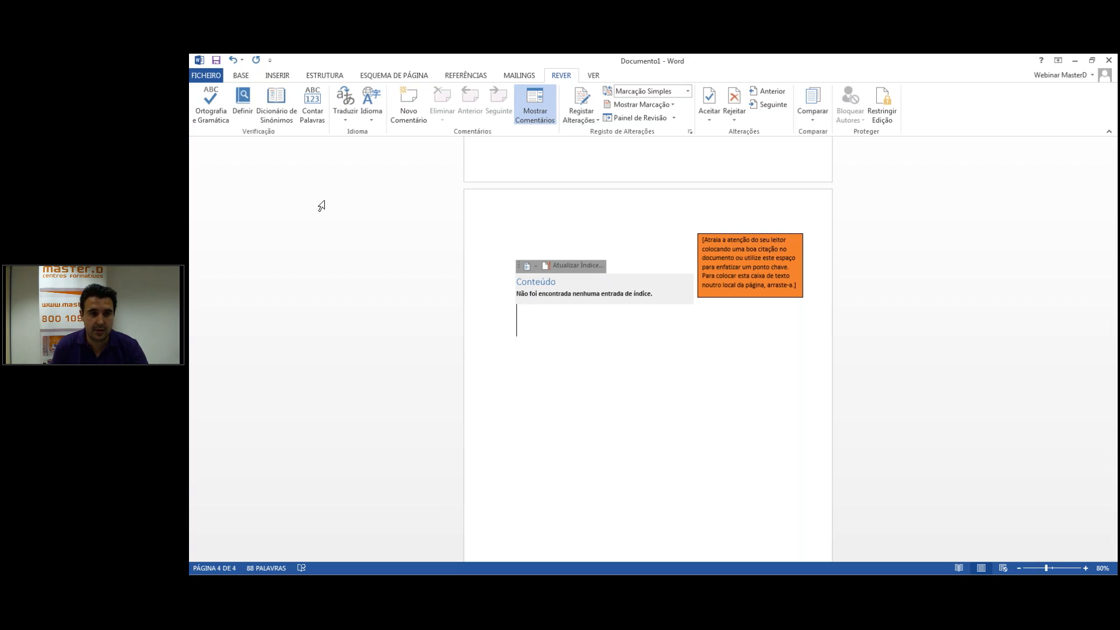
pyautogui.click(593, 75)
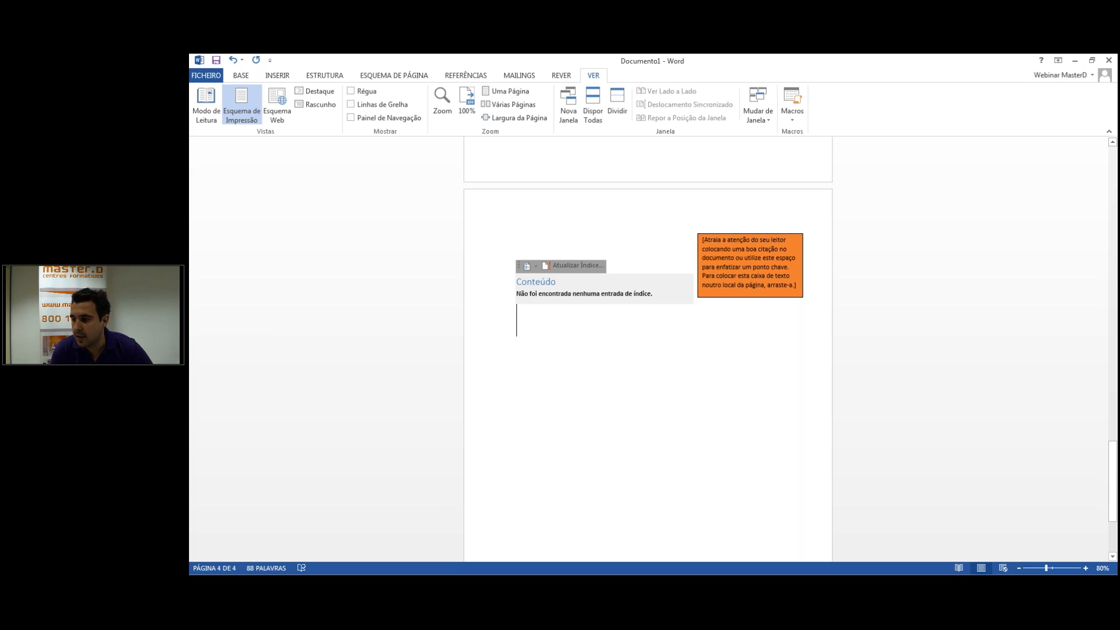
# Step: Set the document zoom to 100% and briefly show the ruler before hiding it again
pyautogui.moveTo(1047, 569); pyautogui.dragTo(1052, 570)
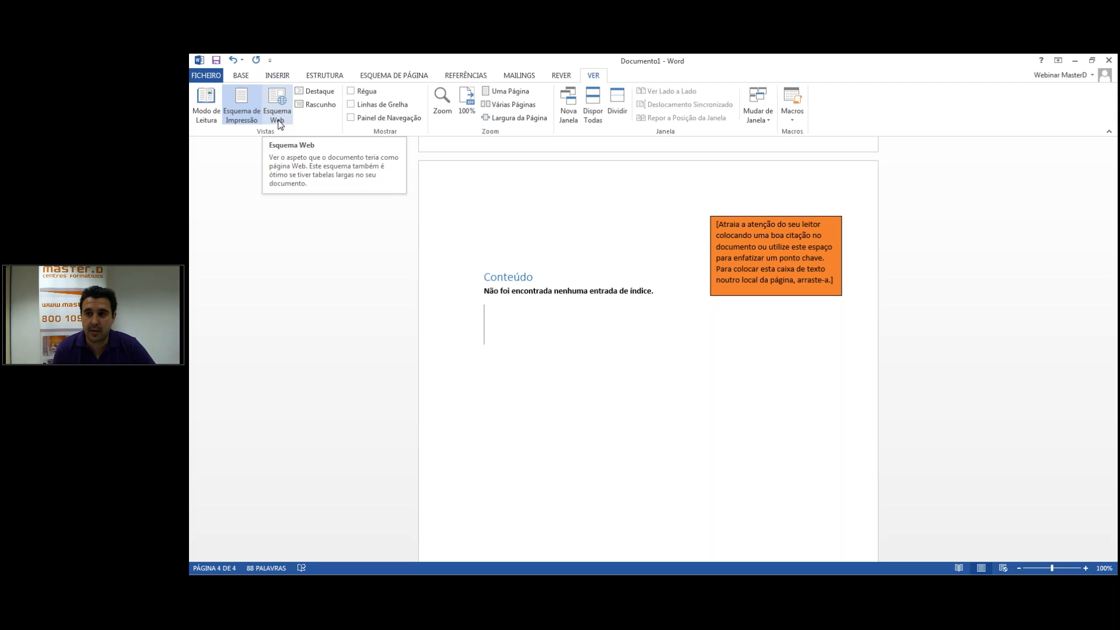
pyautogui.click(352, 93)
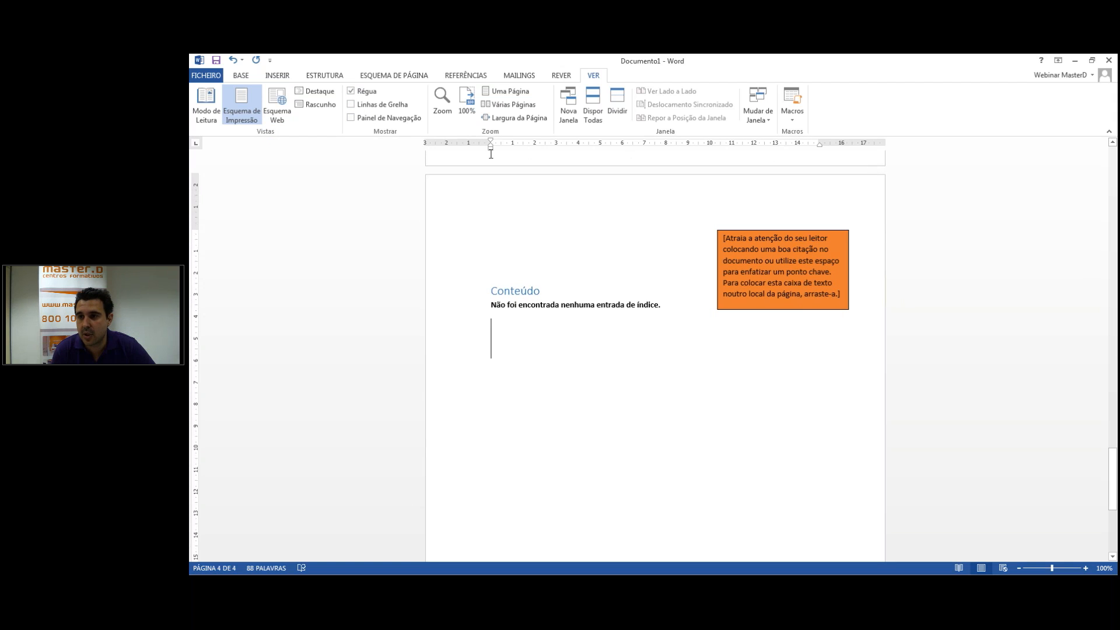
pyautogui.click(350, 92)
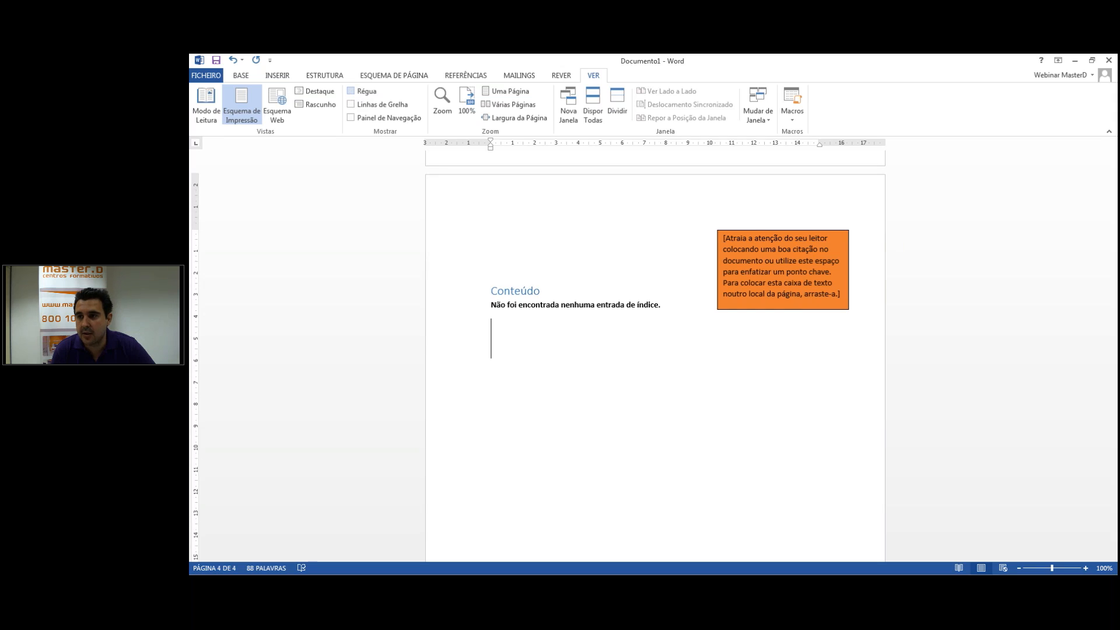